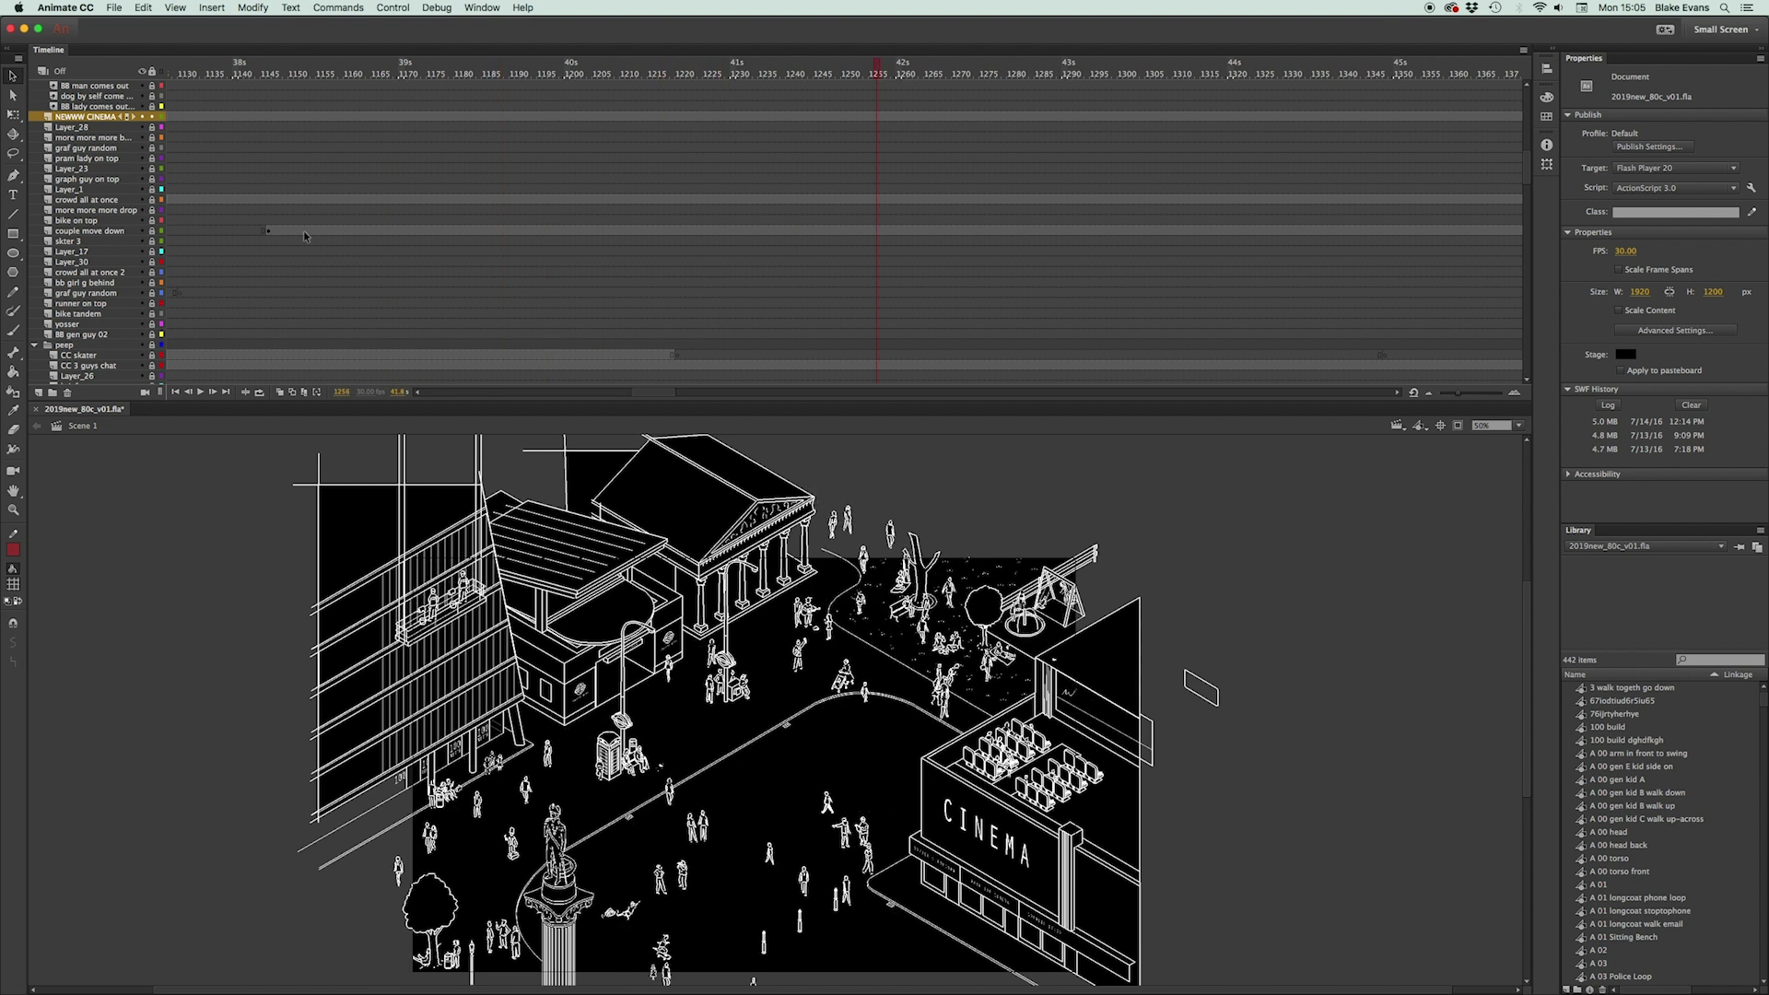
- Preview the crowd animation on the main timeline and return to its opening frames
{"action": "left_click_drag", "start_coordinate": [1531, 181], "coordinate": [1526, 110]}
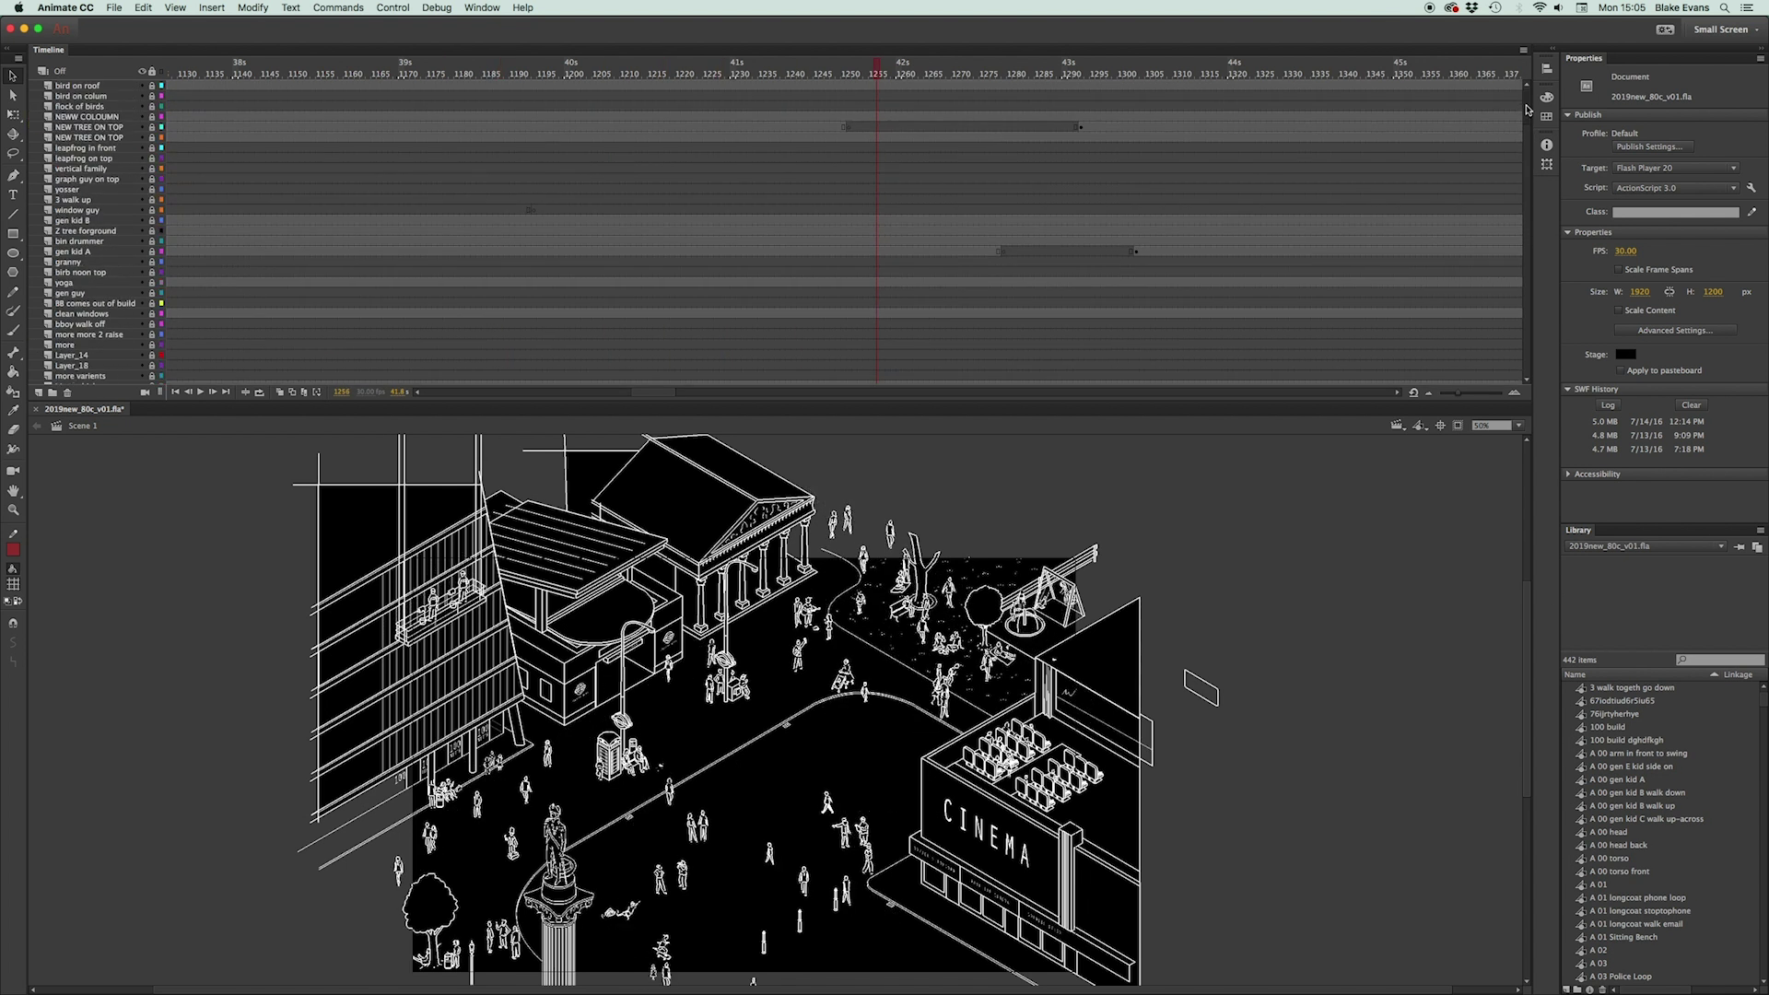
{"action": "left_click_drag", "start_coordinate": [278, 63], "coordinate": [170, 63]}
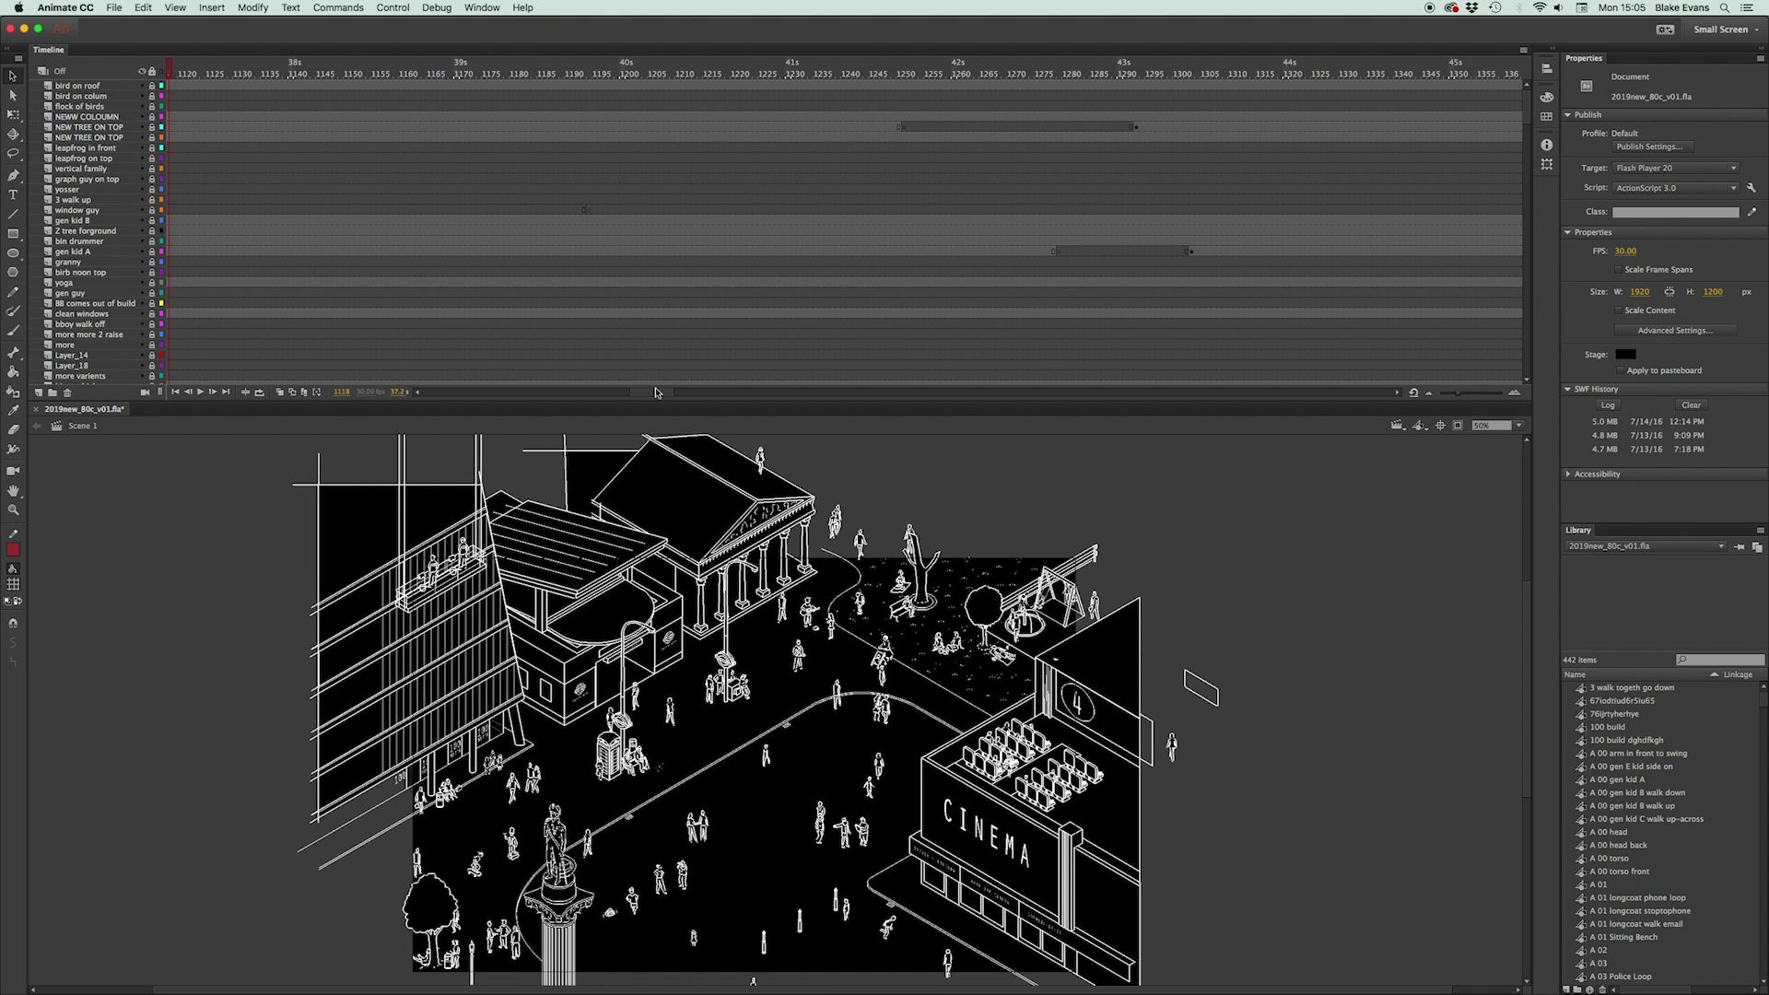
{"action": "left_click_drag", "start_coordinate": [656, 394], "coordinate": [447, 393]}
{"action": "left_click", "coordinate": [260, 377]}
{"action": "mouse_move", "coordinate": [182, 74]}
{"action": "left_mouse_down"}
{"action": "mouse_move", "coordinate": [246, 78]}
{"action": "mouse_move", "coordinate": [199, 77]}
{"action": "left_mouse_up"}
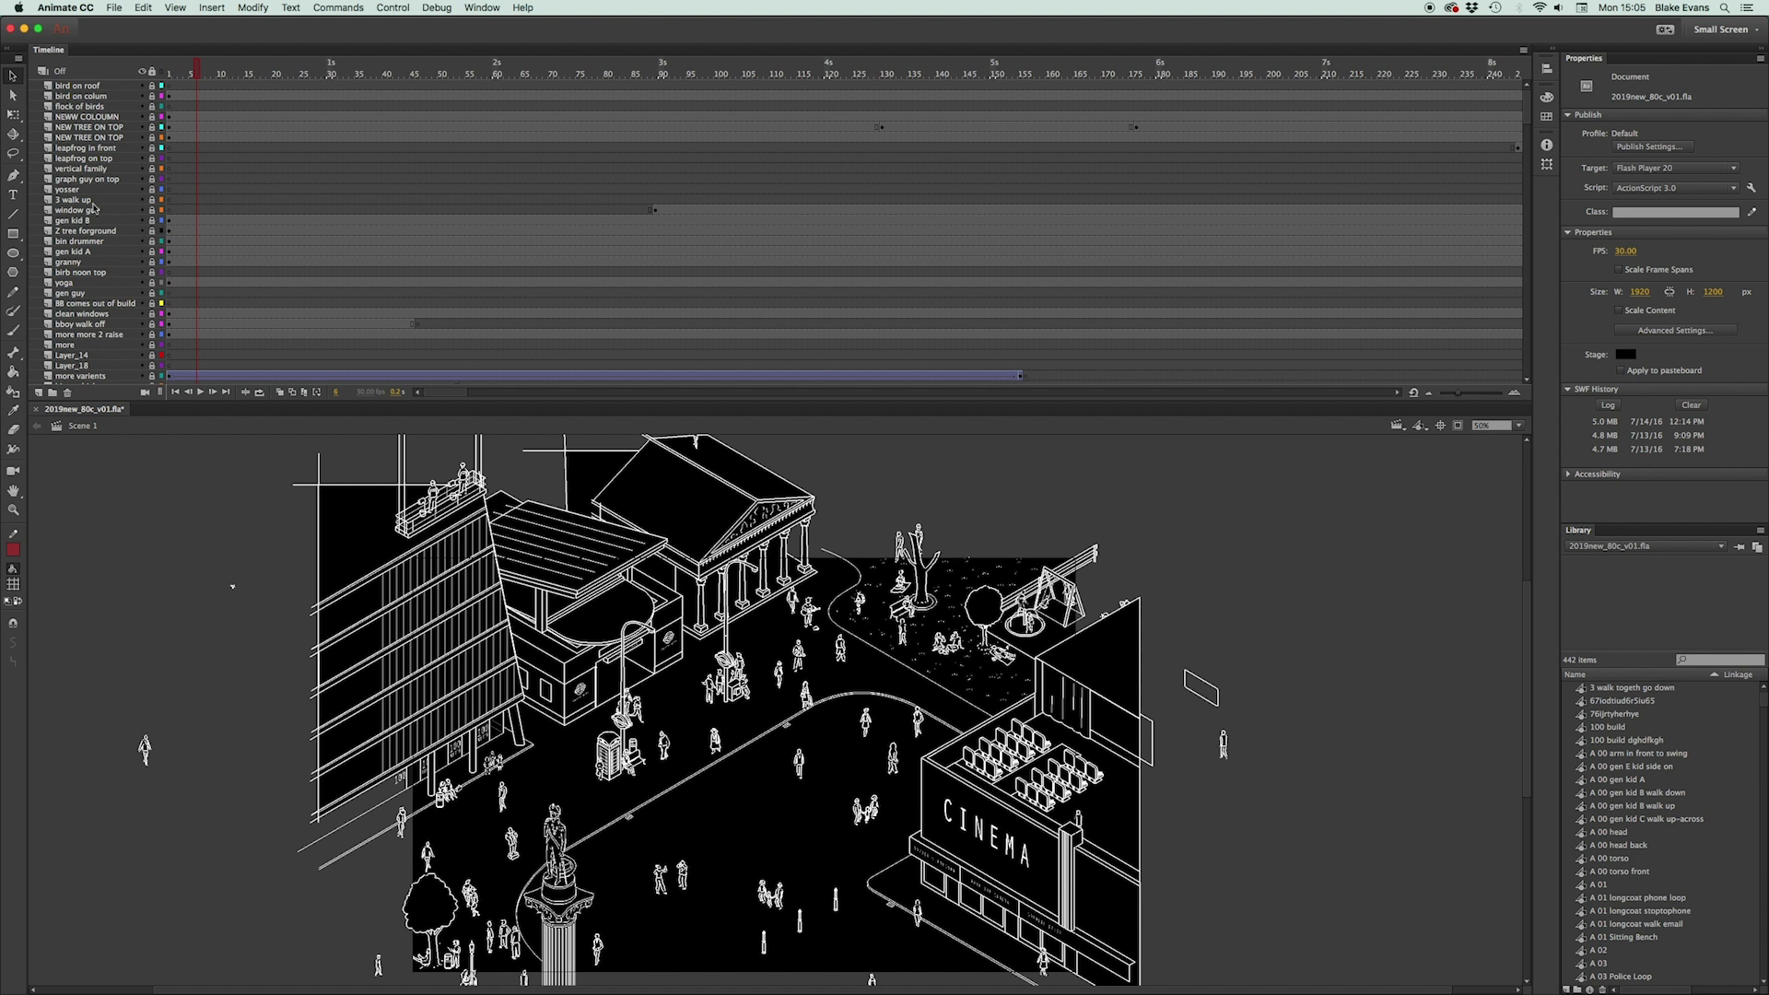
{"action": "left_click_drag", "start_coordinate": [166, 78], "coordinate": [189, 80]}
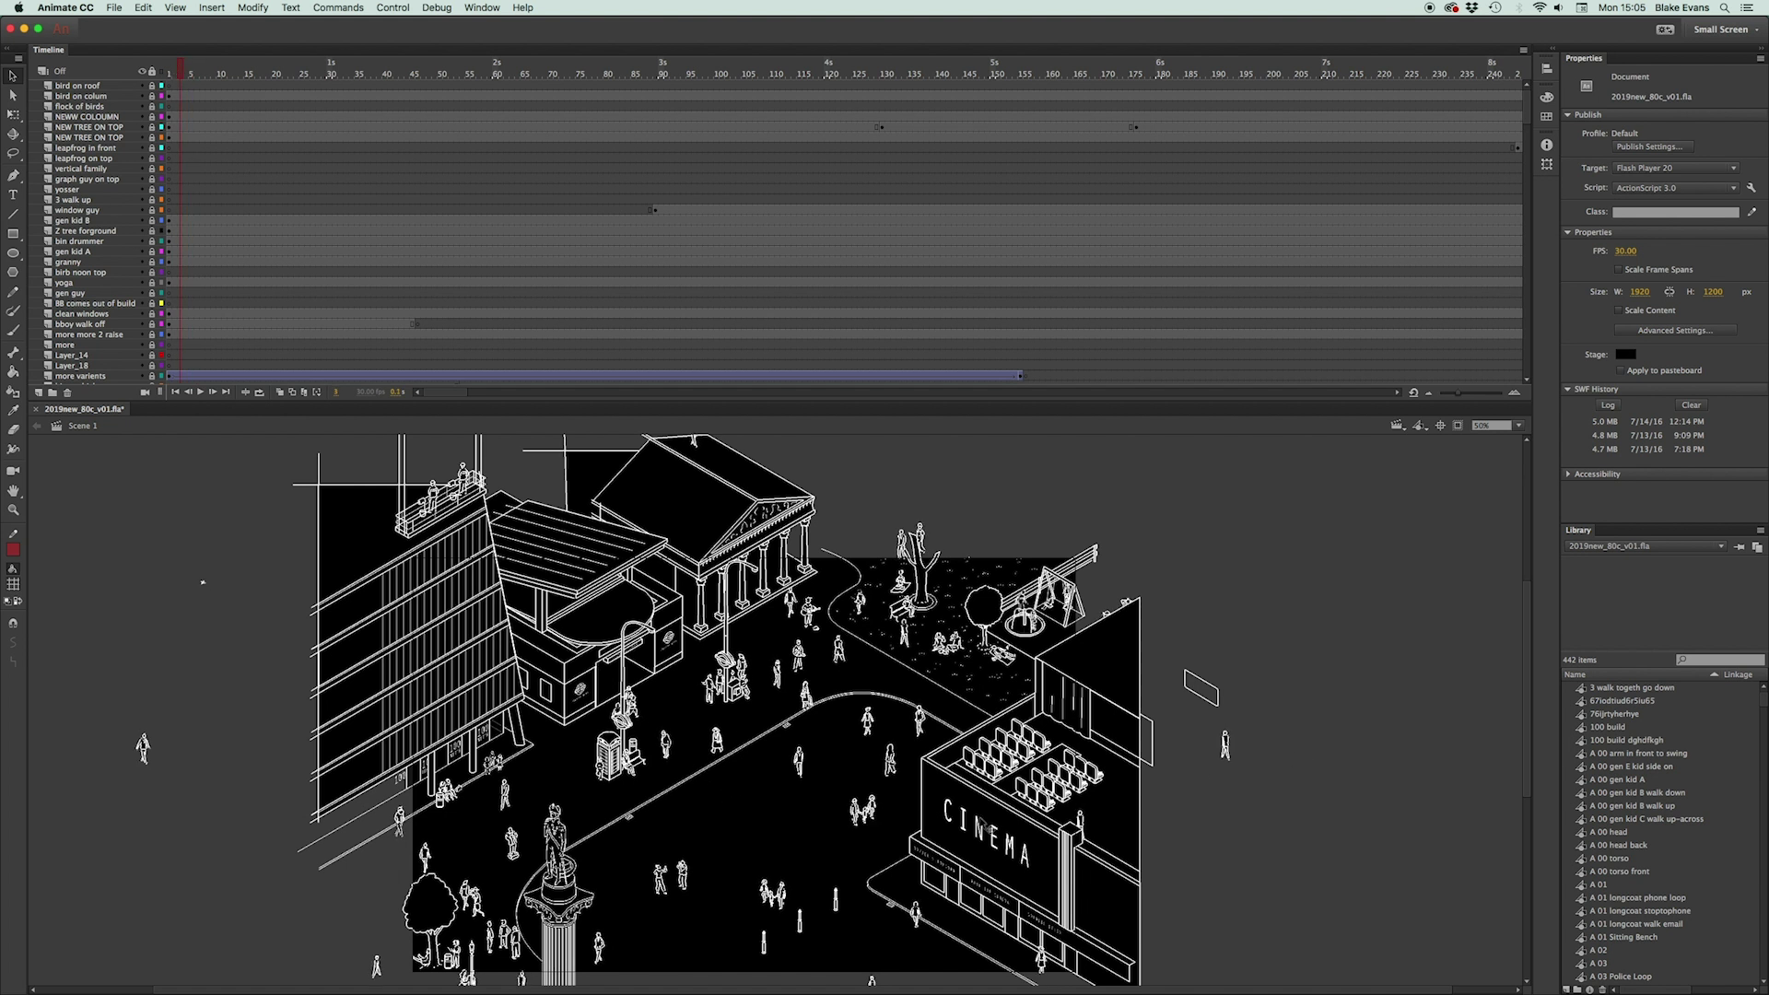
- Open the cinema building symbol for editing and scrub through its nested timeline
{"action": "left_click", "coordinate": [966, 837]}
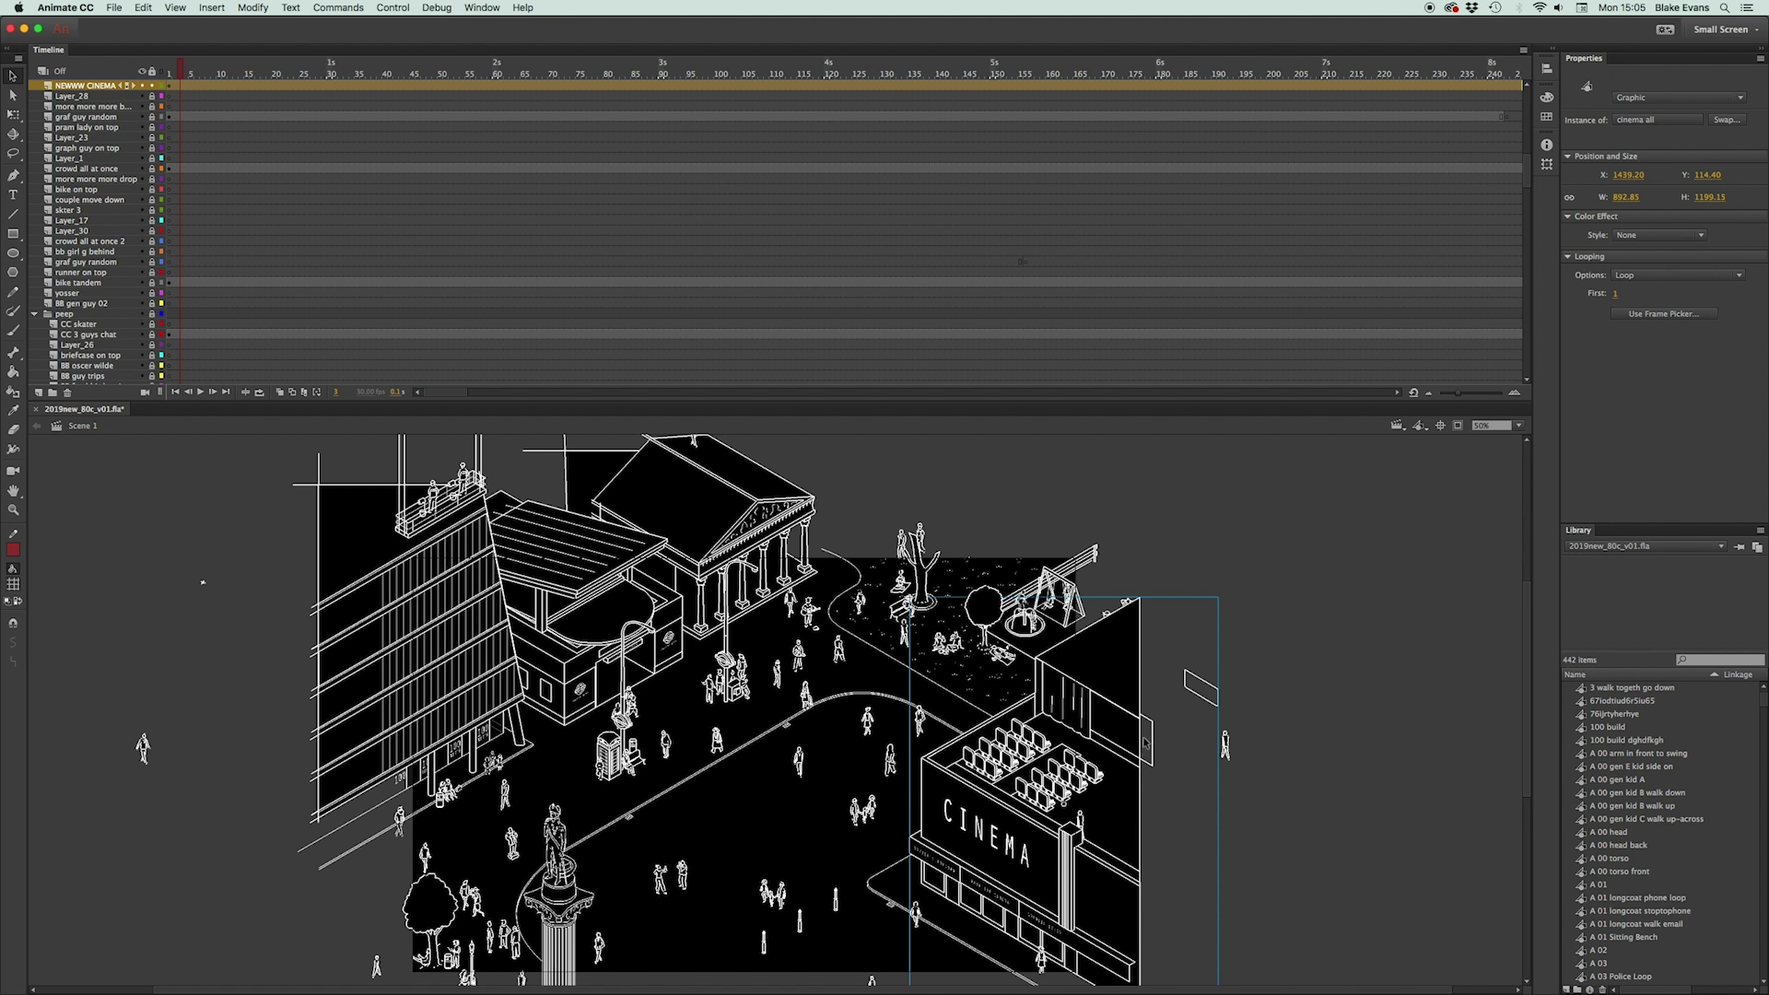
{"action": "double_click", "coordinate": [963, 835]}
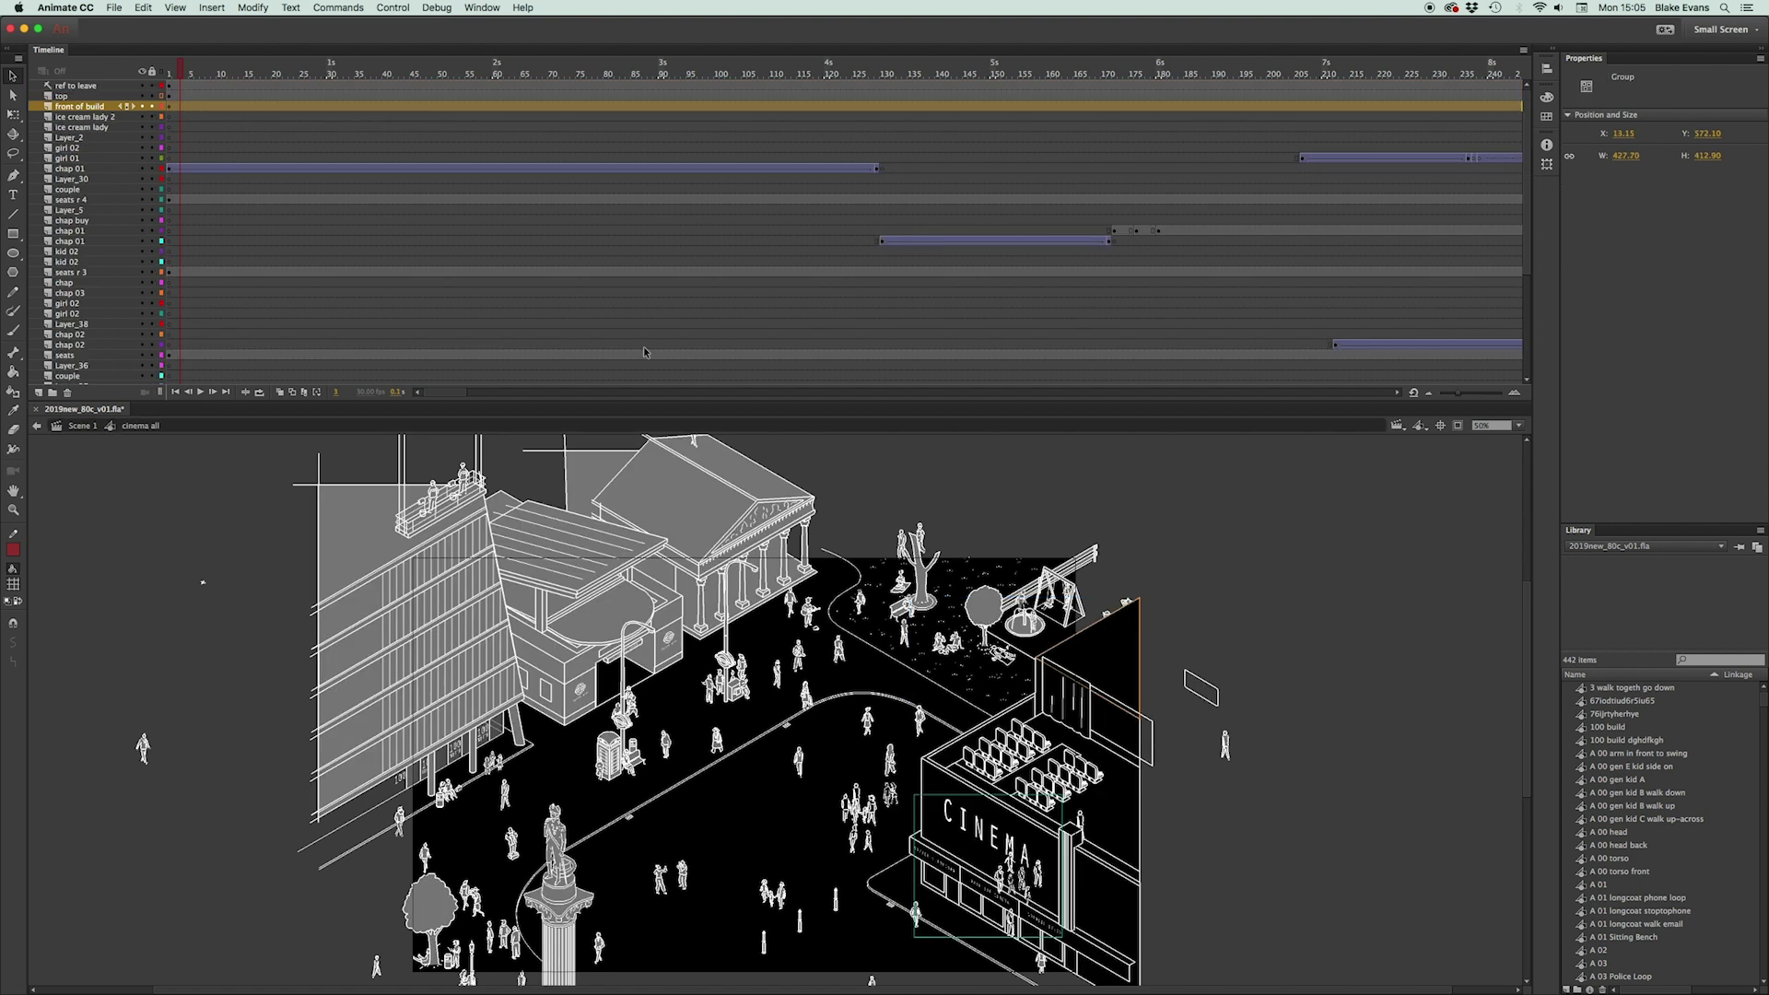
{"action": "key", "text": "Return"}
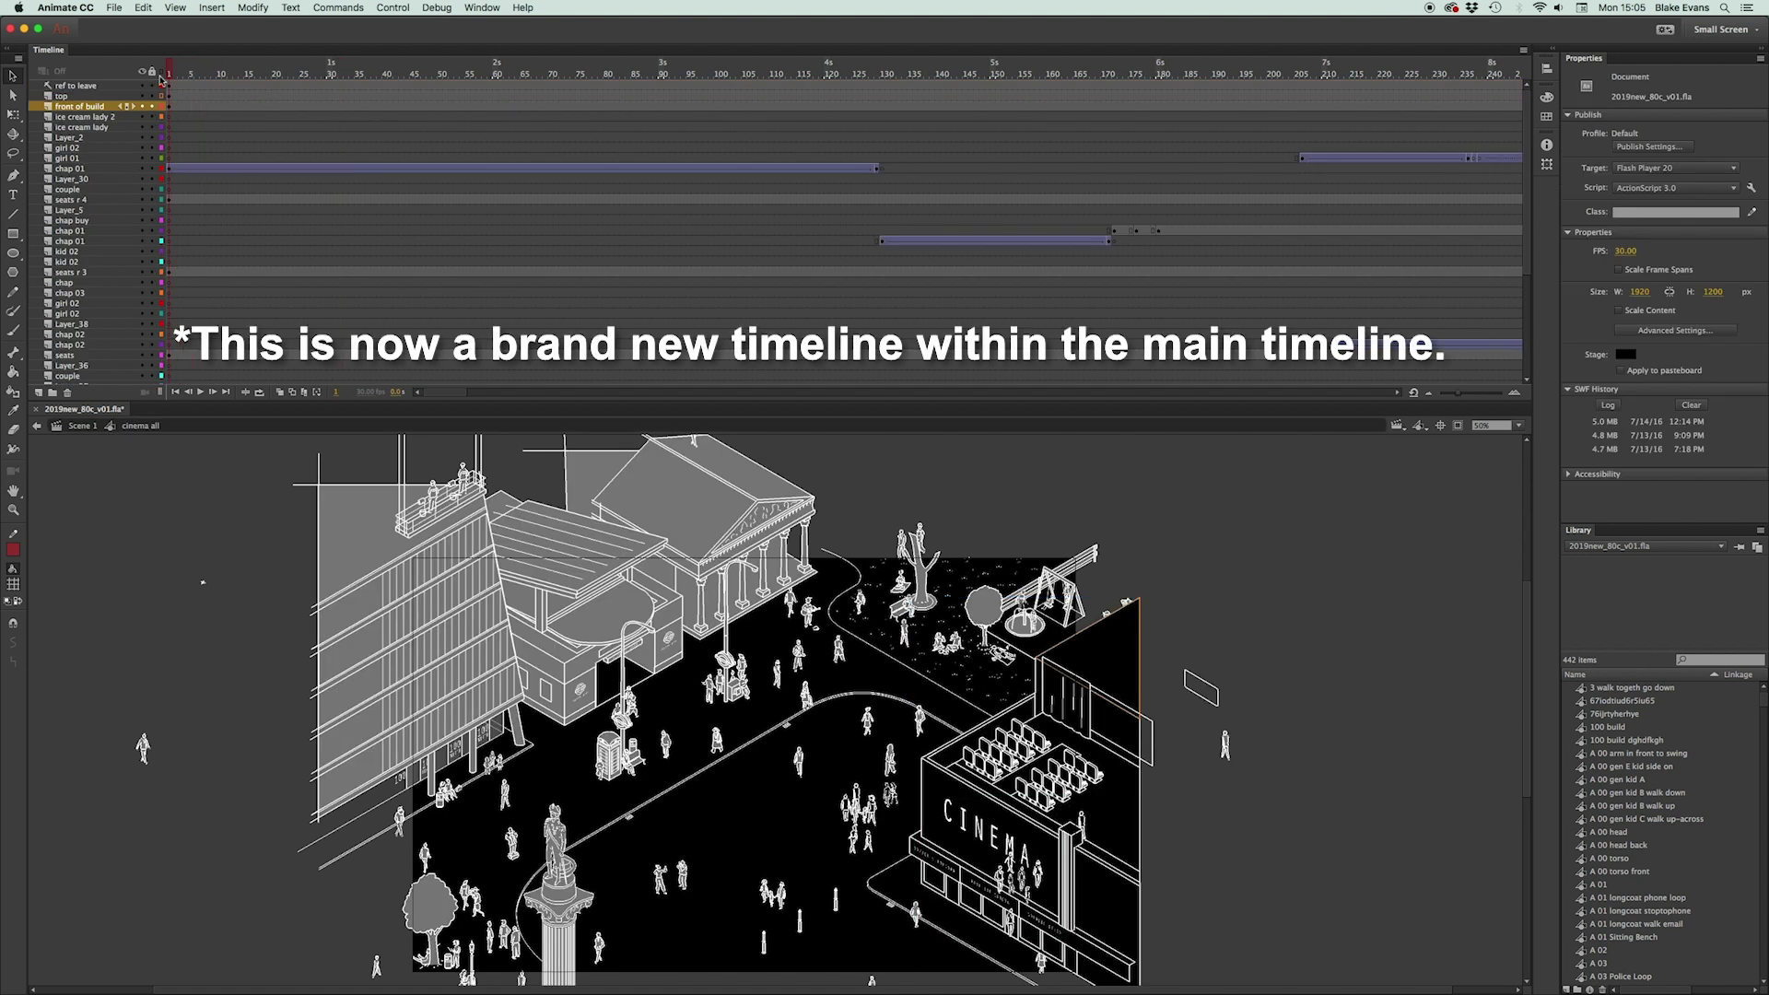
{"action": "left_click_drag", "start_coordinate": [1526, 146], "coordinate": [1502, 116]}
{"action": "left_click_drag", "start_coordinate": [292, 82], "coordinate": [1488, 180]}
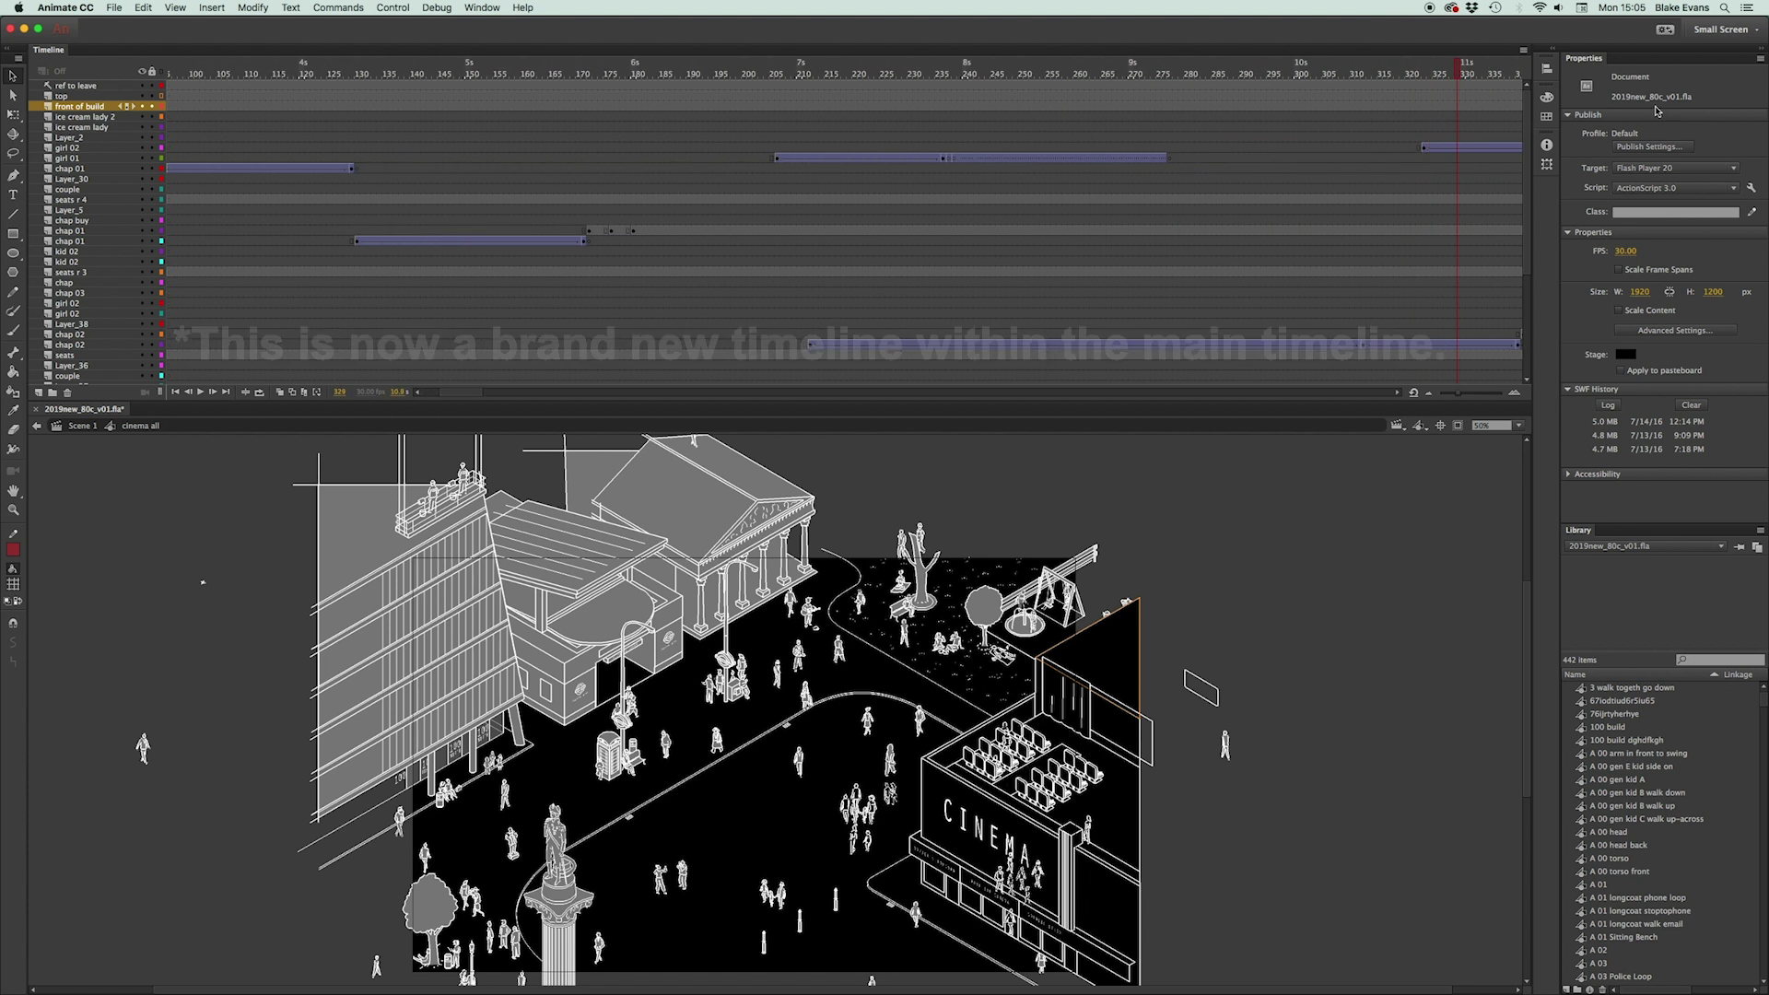
{"action": "left_click_drag", "start_coordinate": [1173, 74], "coordinate": [270, 92]}
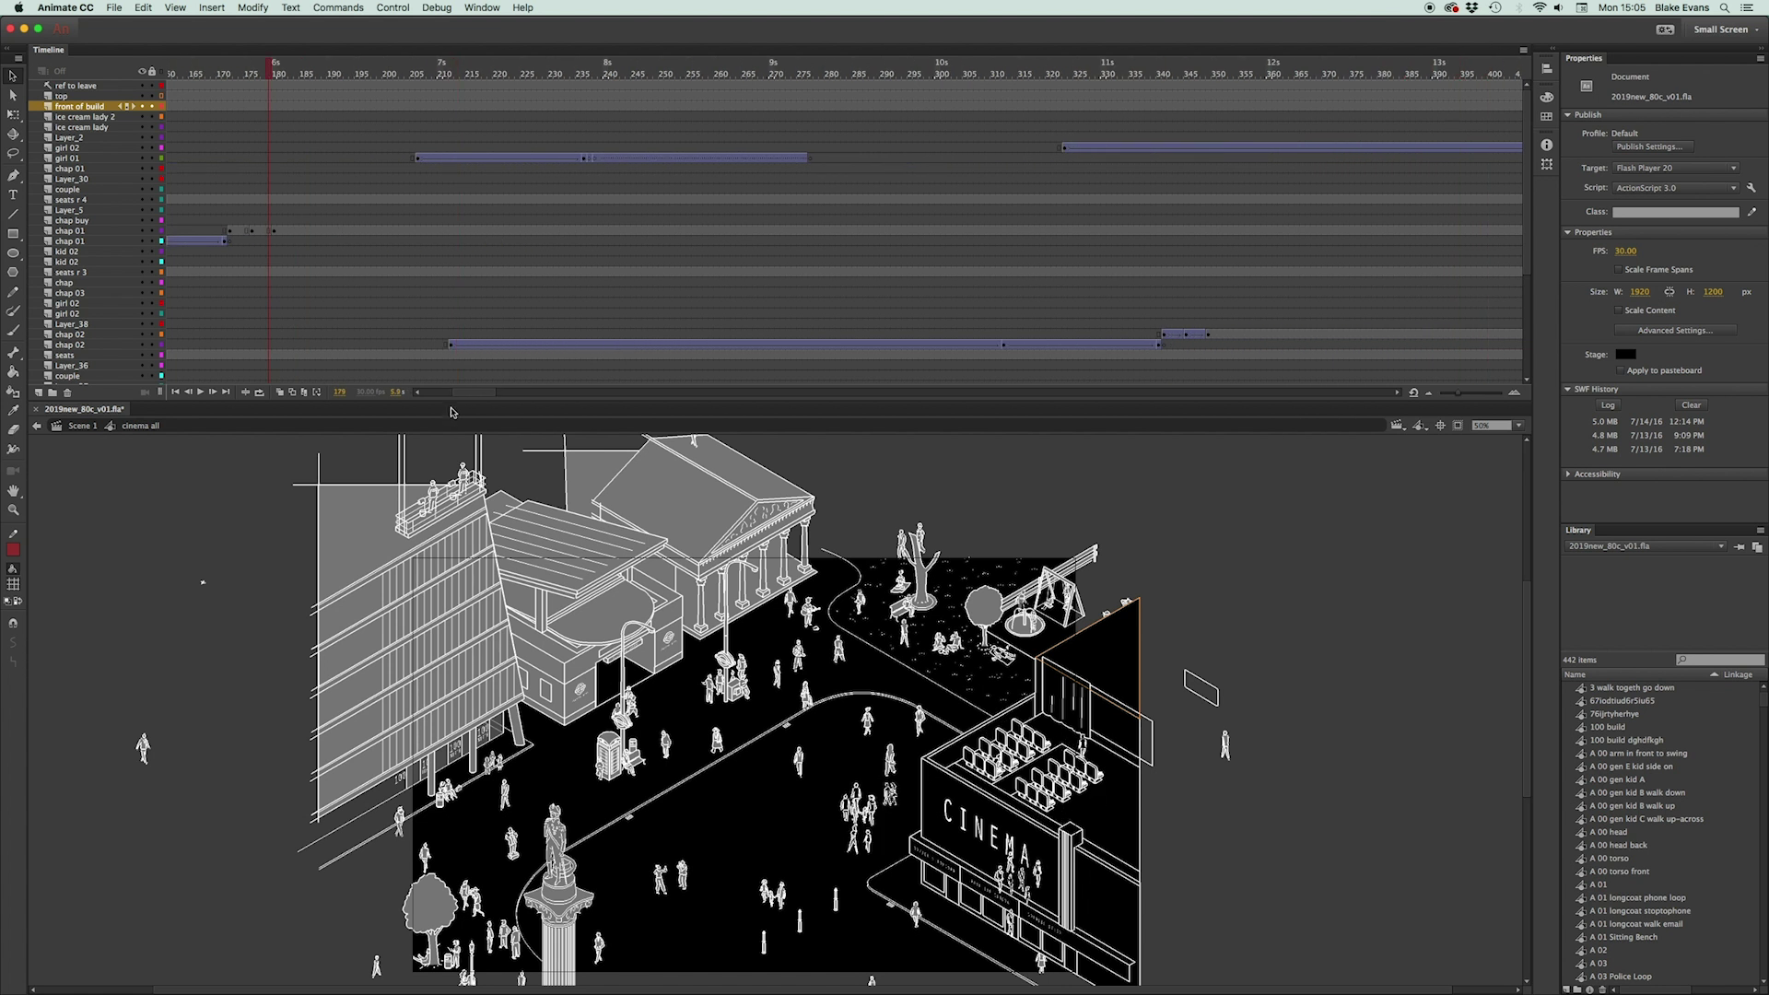
{"action": "left_click_drag", "start_coordinate": [474, 392], "coordinate": [426, 393]}
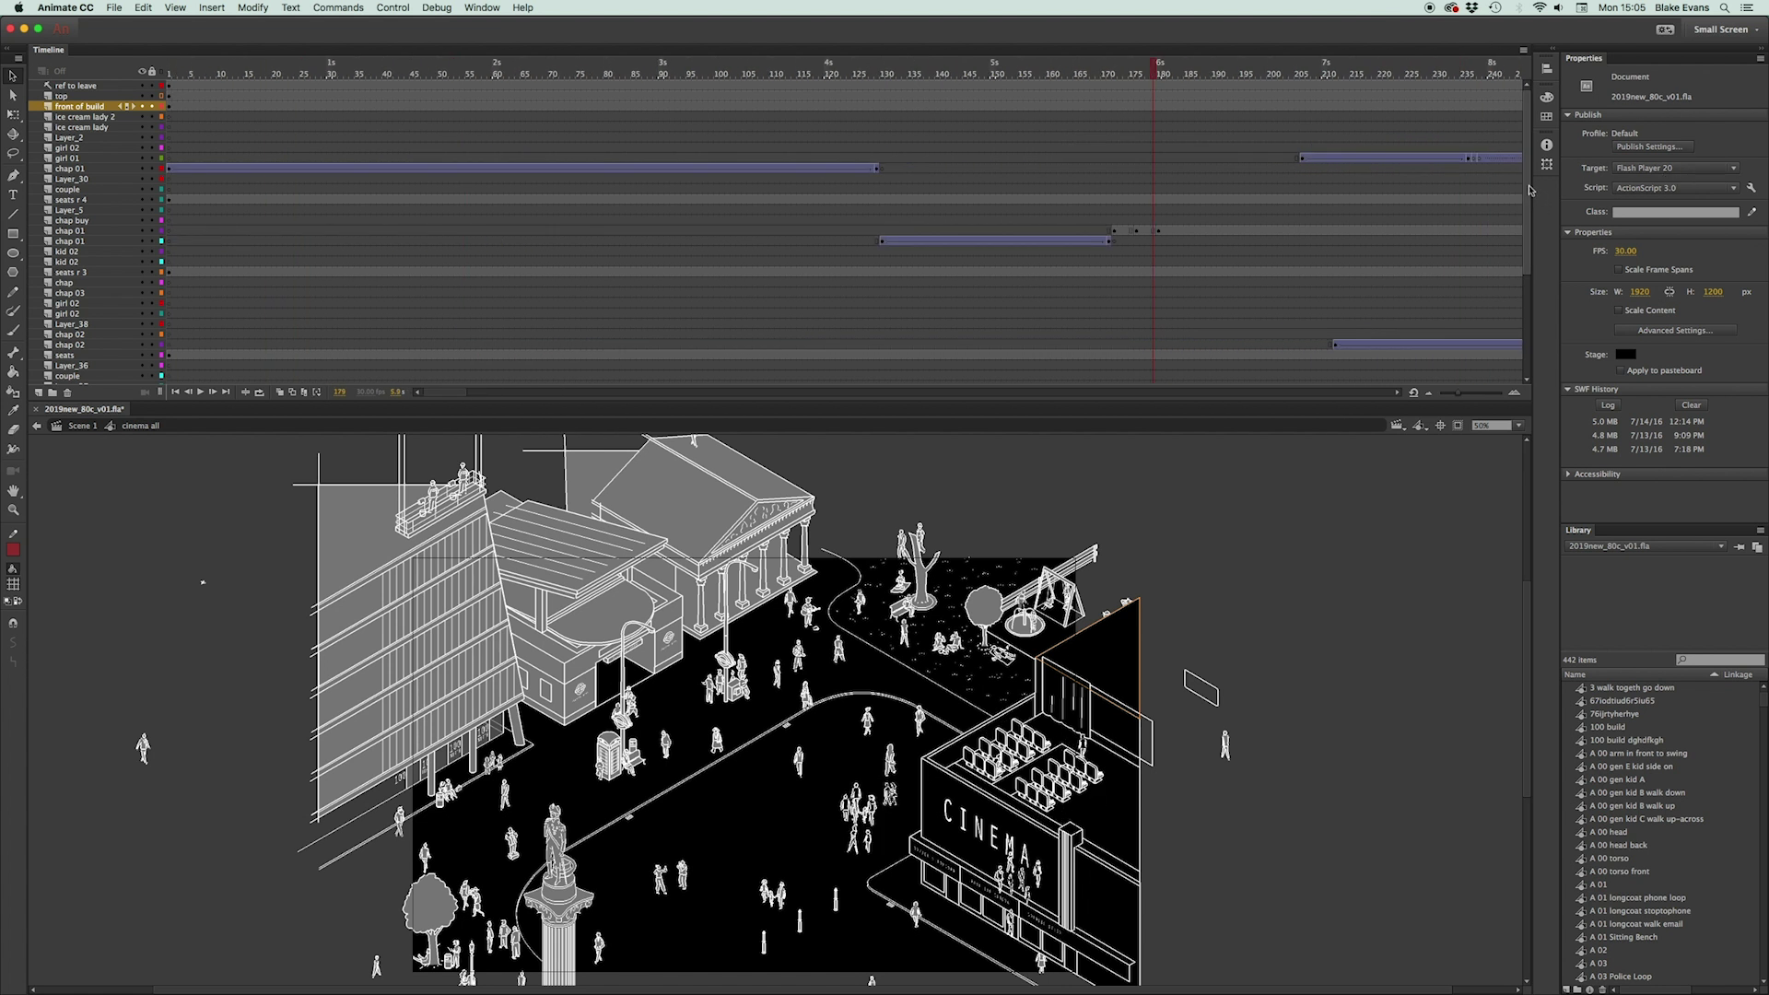
- Examine the cinema symbol's layer stack, leave the symbol for the main scene, and reposition the playhead
{"action": "left_click_drag", "start_coordinate": [1529, 189], "coordinate": [1534, 358]}
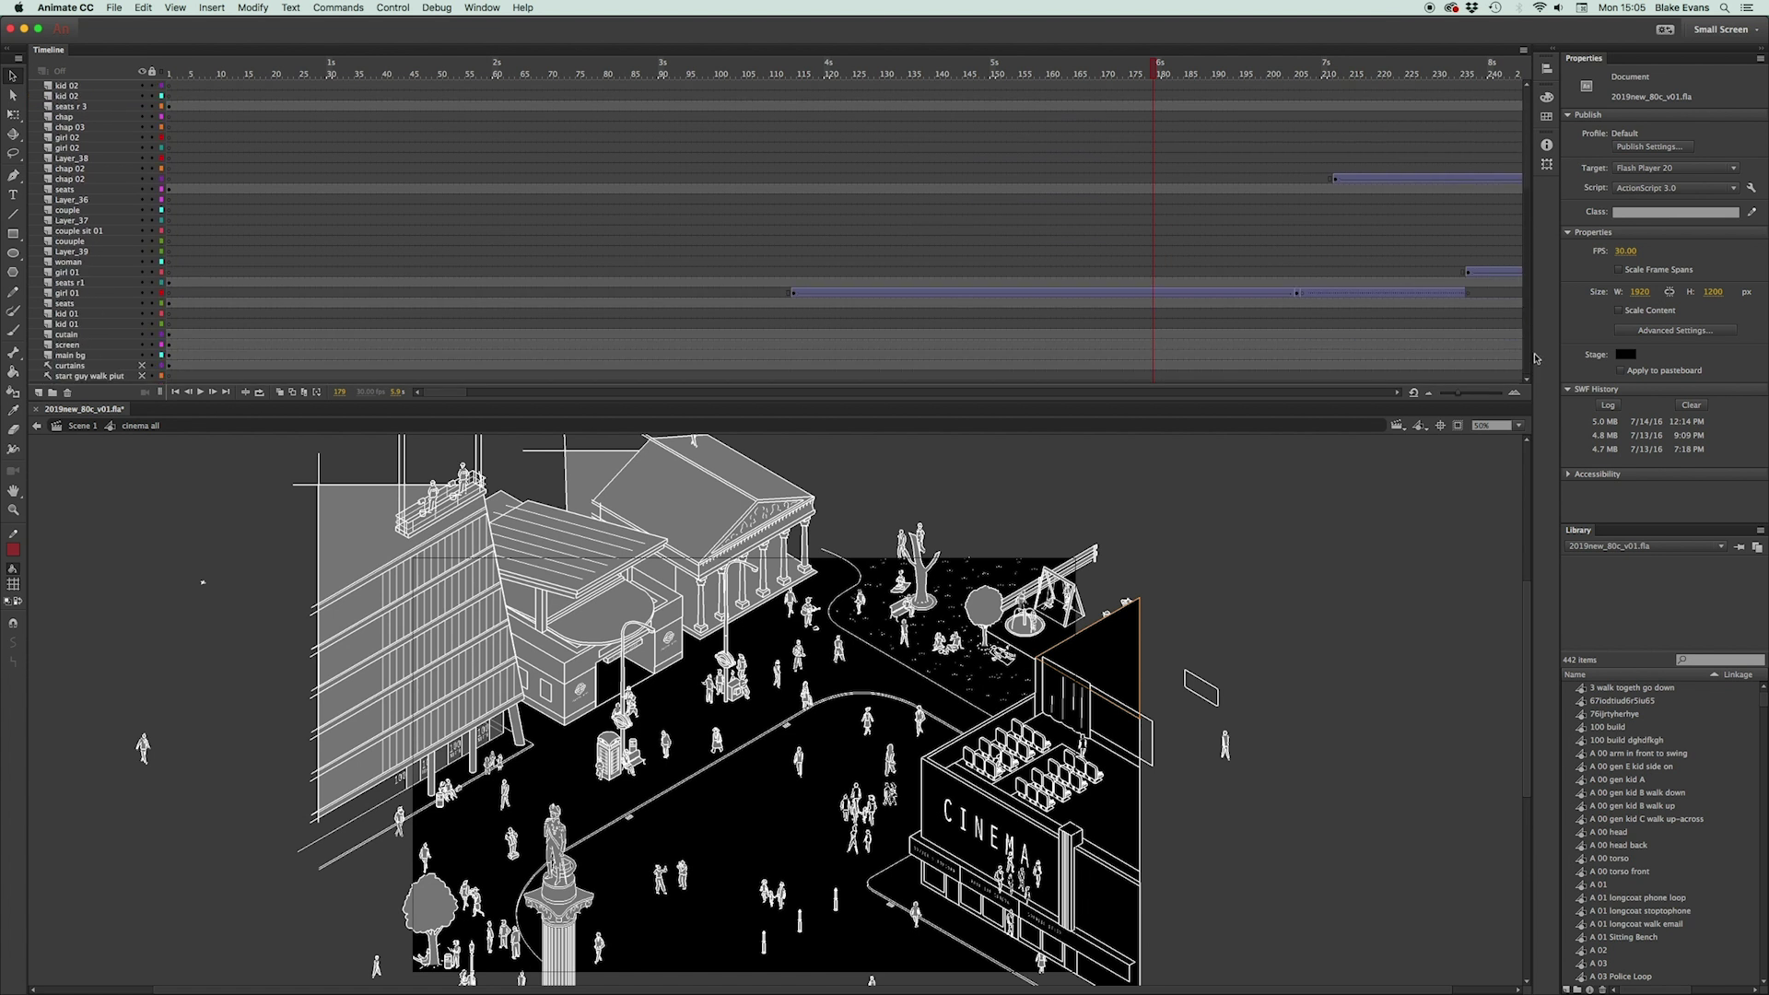
{"action": "scroll", "coordinate": [1535, 277], "scroll_direction": "up", "scroll_amount": 5}
{"action": "scroll", "coordinate": [1535, 189], "scroll_direction": "down", "scroll_amount": 4}
{"action": "scroll", "coordinate": [1544, 184], "scroll_direction": "up", "scroll_amount": 4}
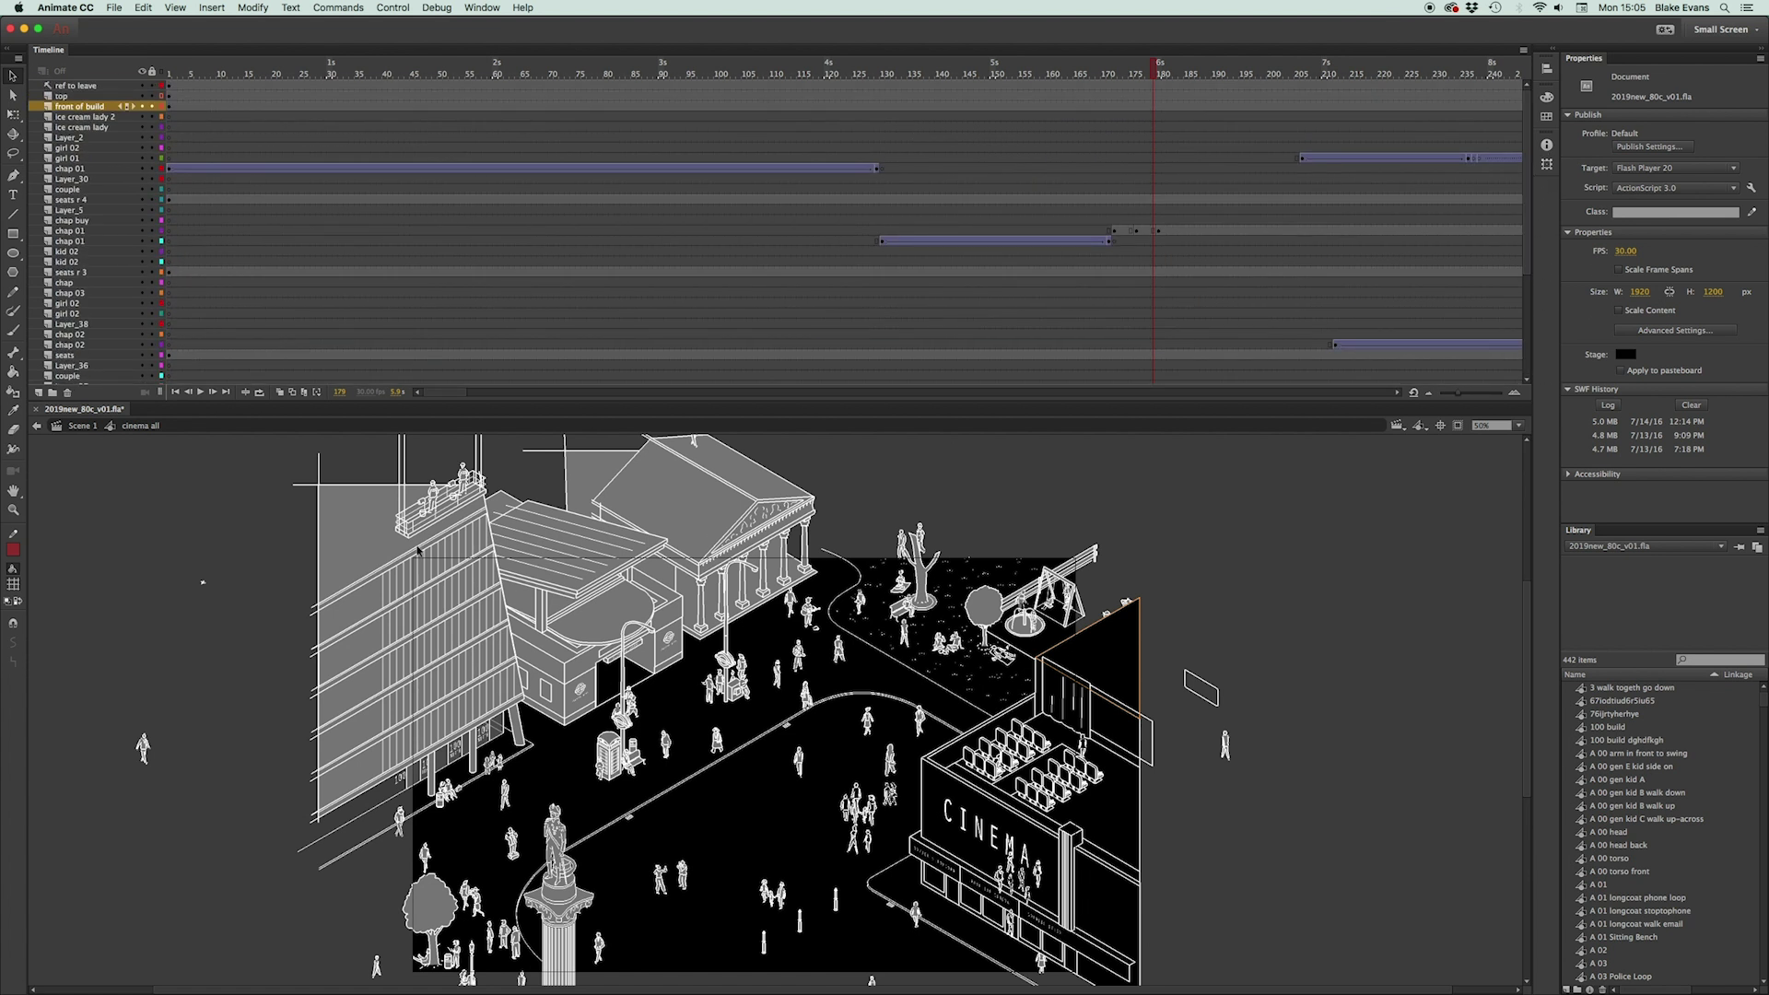
{"action": "double_click", "coordinate": [241, 521]}
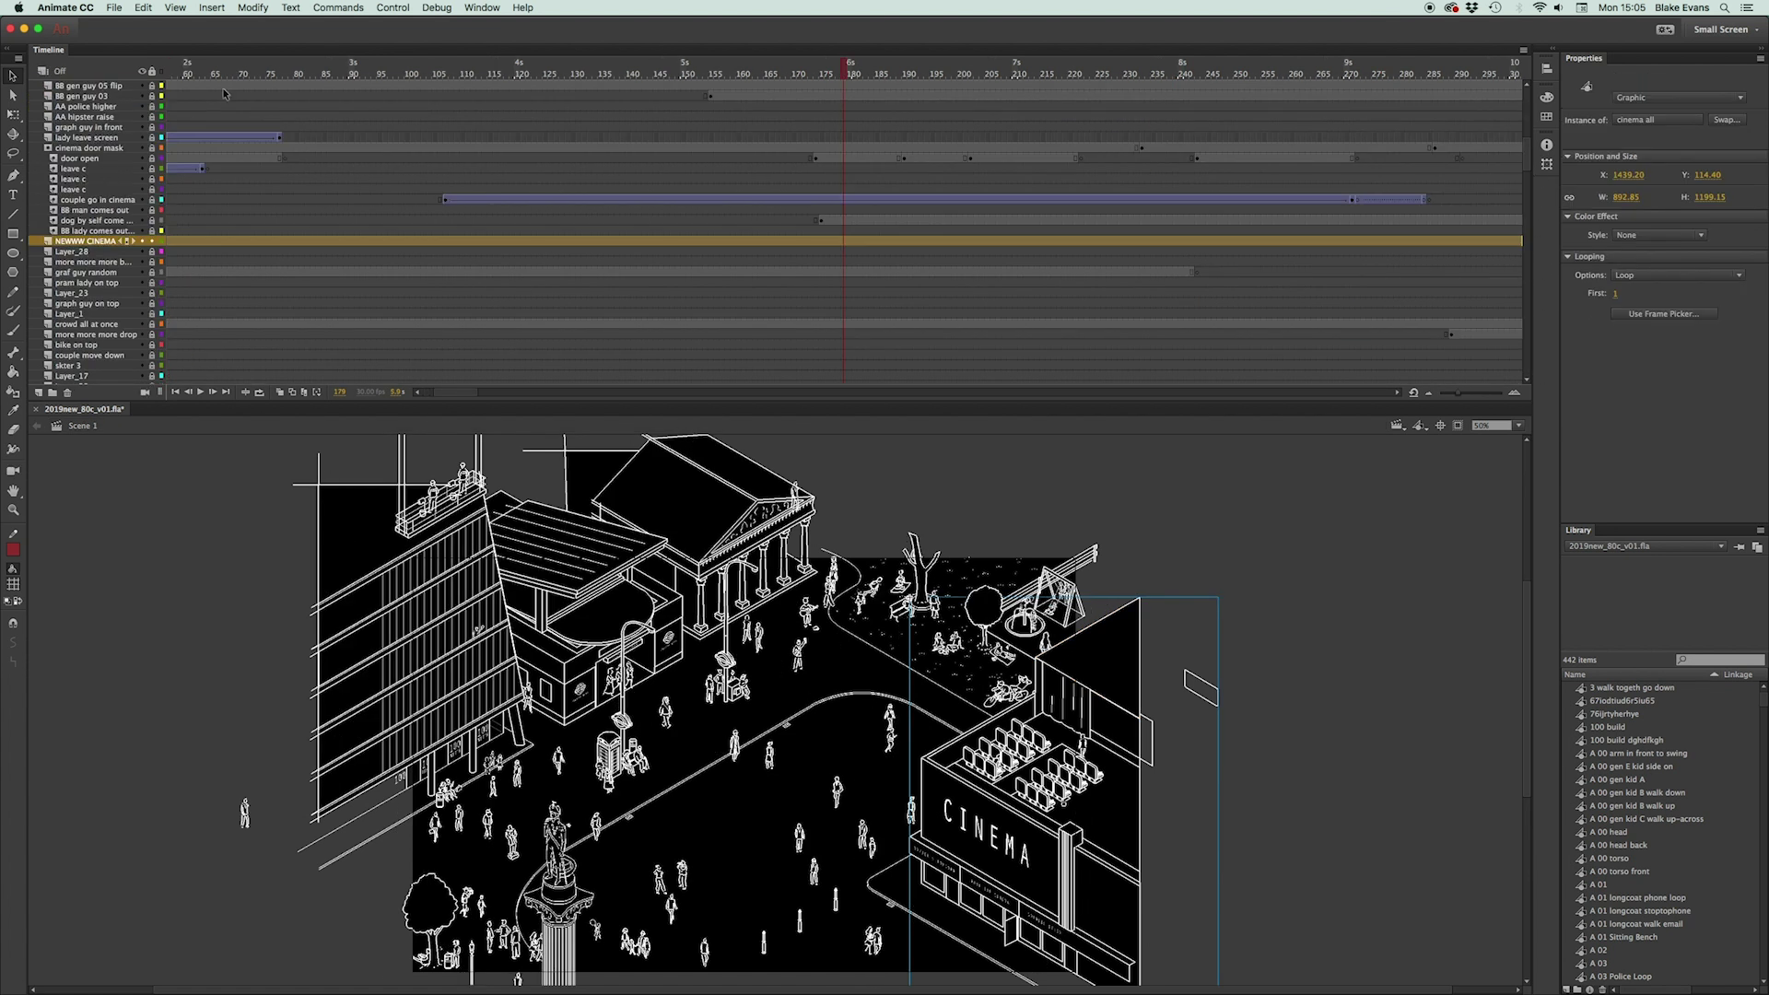
{"action": "left_click", "coordinate": [168, 74]}
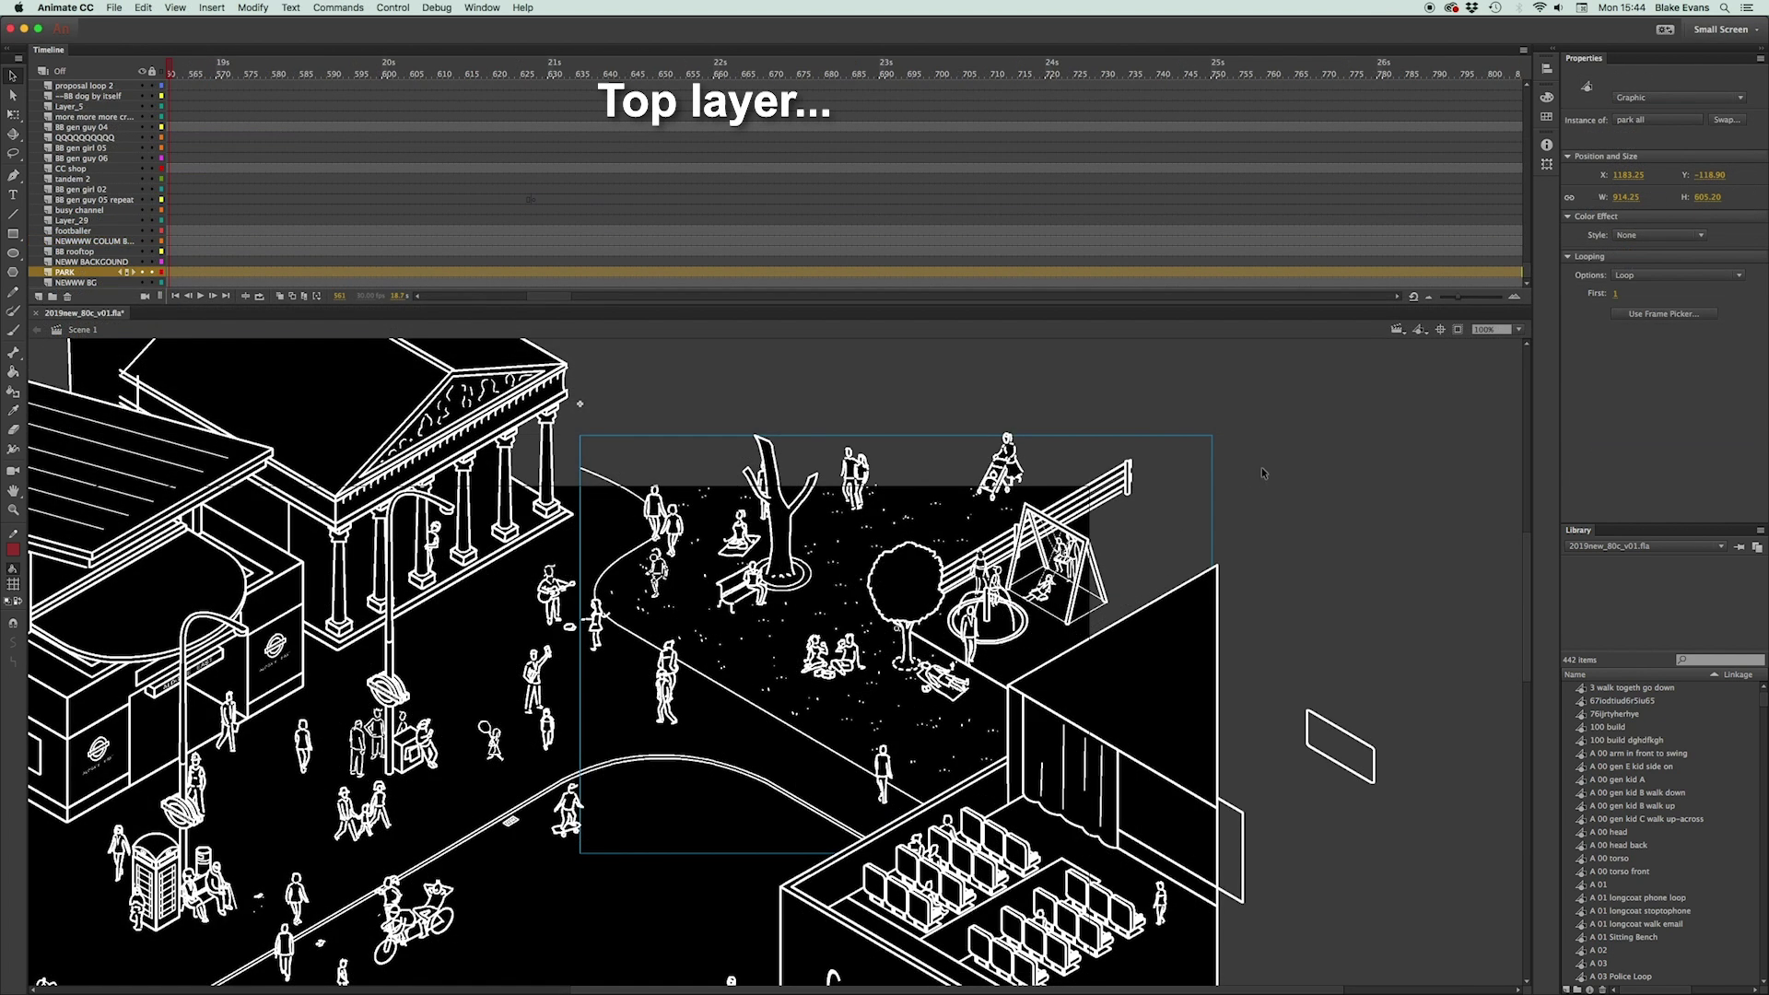
- Open the park symbol from the swing area and scrub its timeline to preview the swings moving
{"action": "left_click", "coordinate": [1263, 473]}
{"action": "scroll", "coordinate": [1096, 488], "scroll_direction": "down", "scroll_amount": 3}
{"action": "scroll", "coordinate": [1097, 488], "scroll_direction": "right", "scroll_amount": 4}
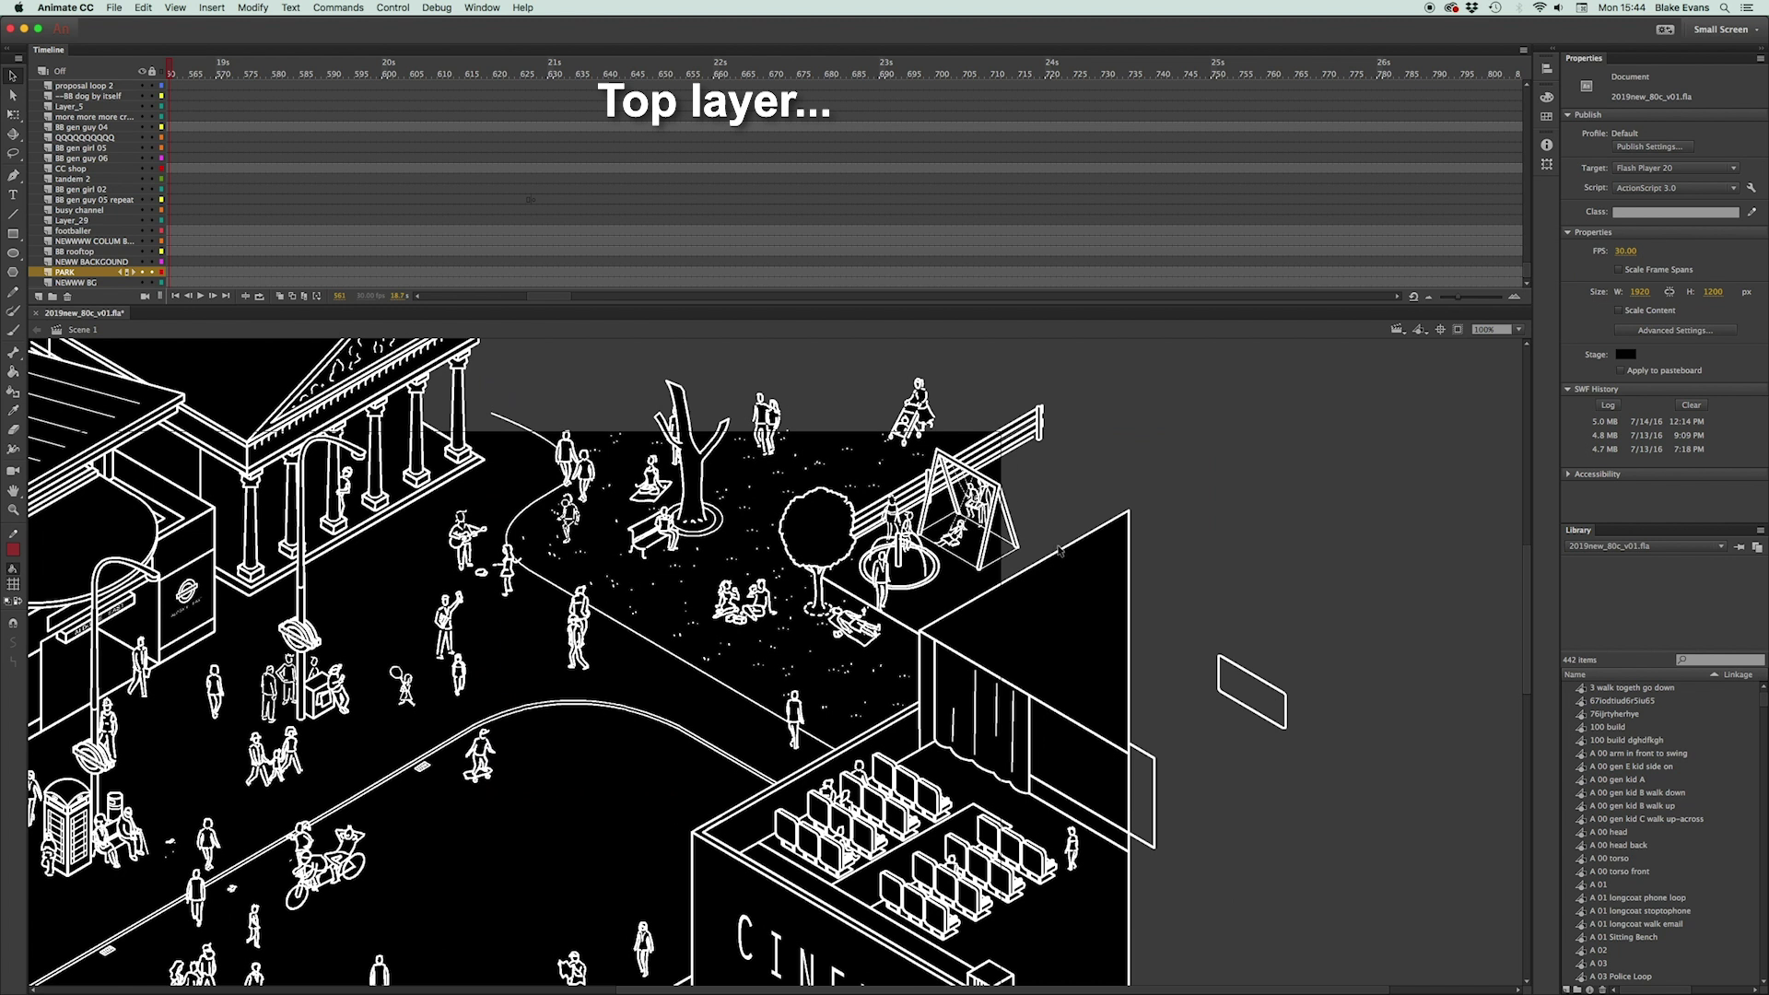
{"action": "key", "text": "super+="}
{"action": "left_click_drag", "start_coordinate": [1140, 475], "coordinate": [1041, 619]}
{"action": "left_click_drag", "start_coordinate": [1195, 510], "coordinate": [1082, 607]}
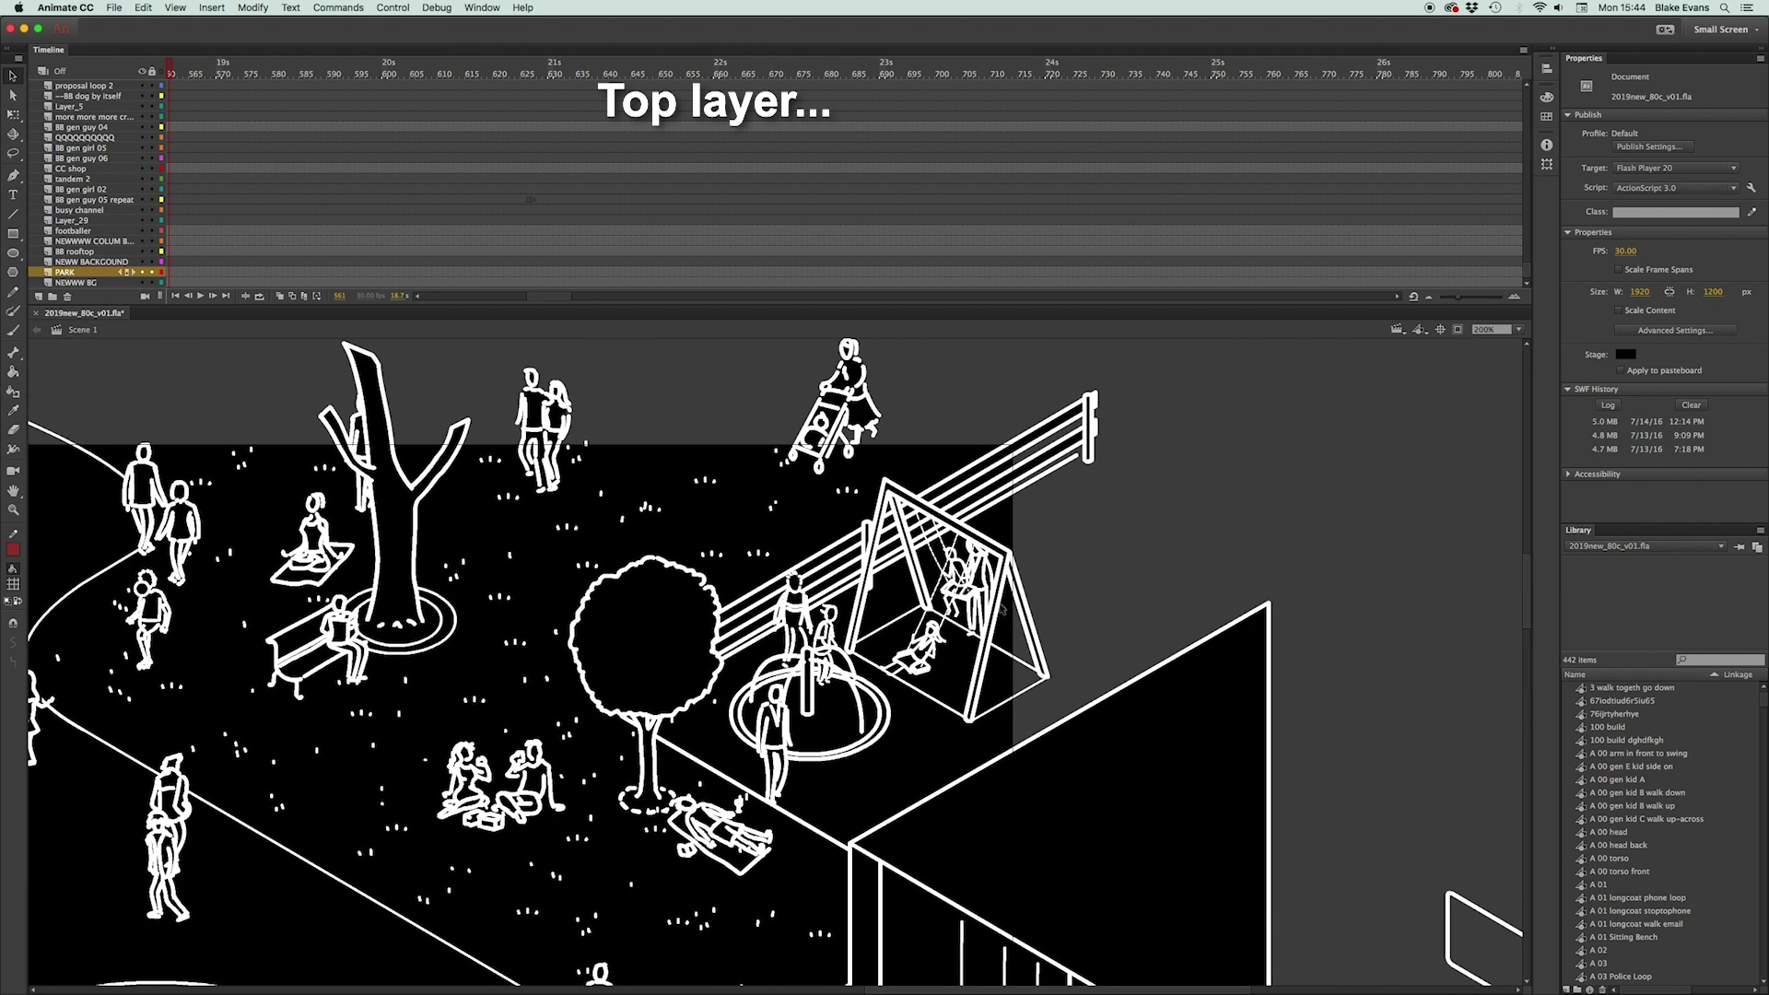
{"action": "double_click", "coordinate": [968, 605]}
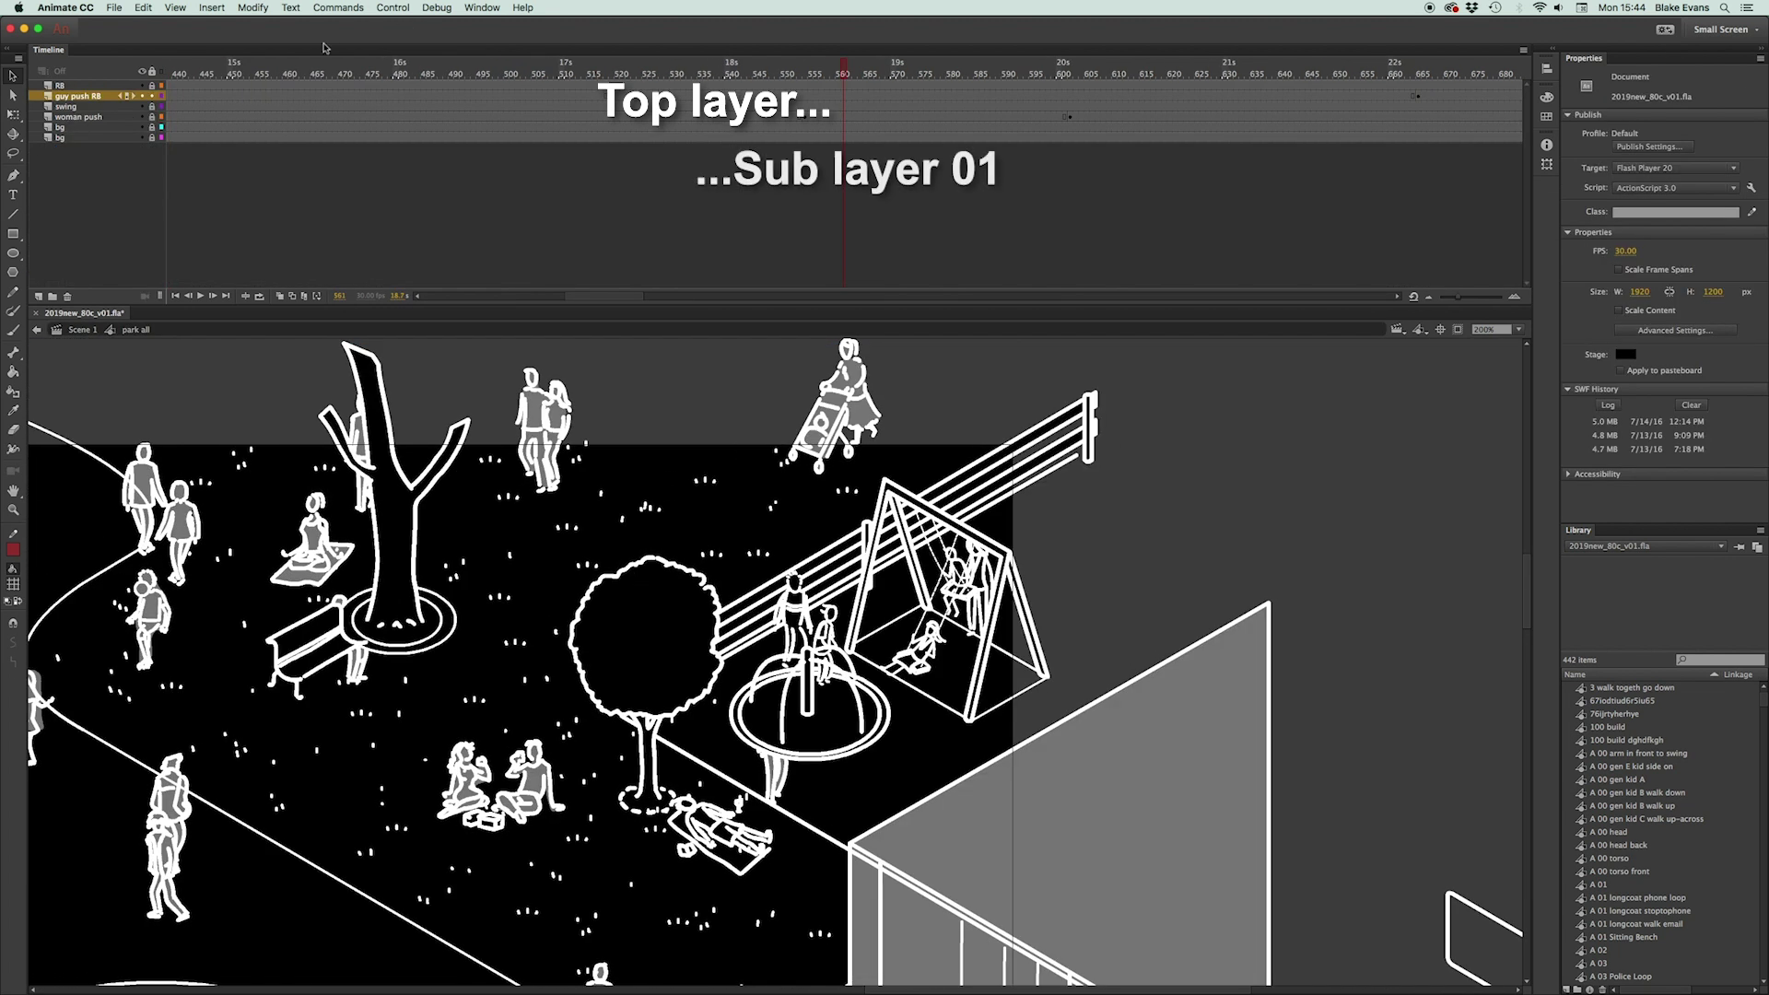
{"action": "left_click", "coordinate": [209, 76]}
{"action": "left_click_drag", "start_coordinate": [218, 77], "coordinate": [952, 123]}
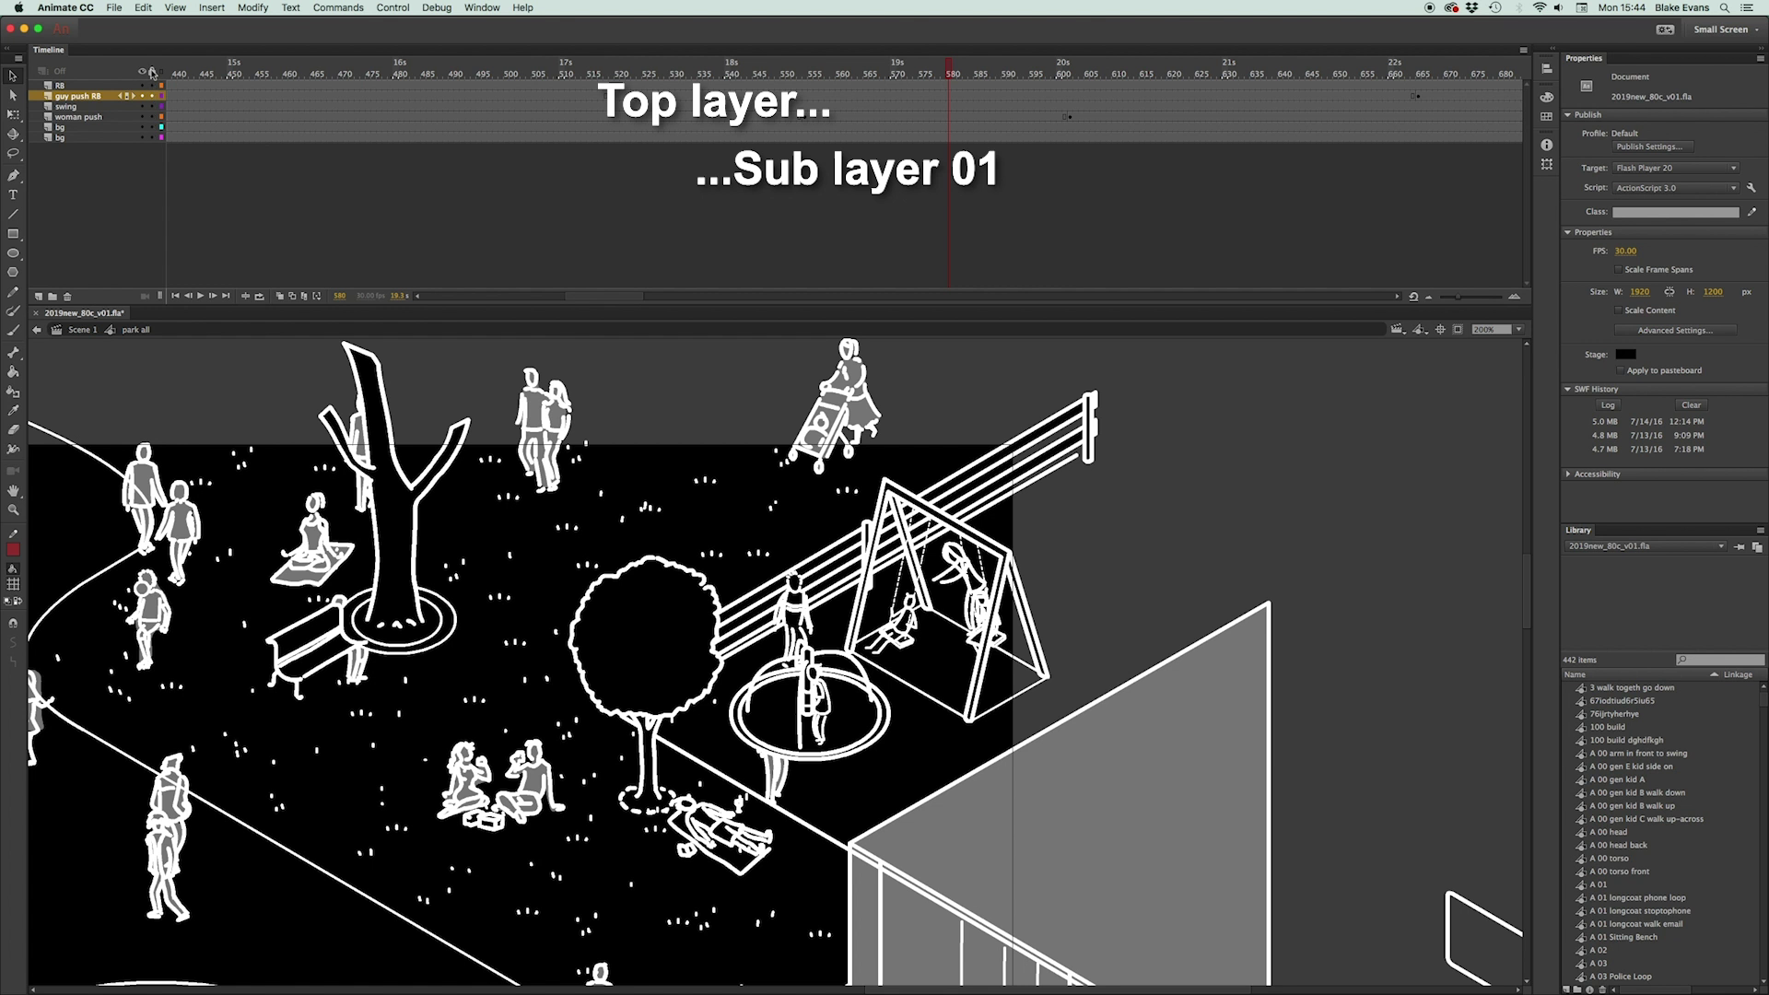
- Open the nested swings symbol, show its outlined layers in full artwork, and scrub its timeline
{"action": "double_click", "coordinate": [910, 647]}
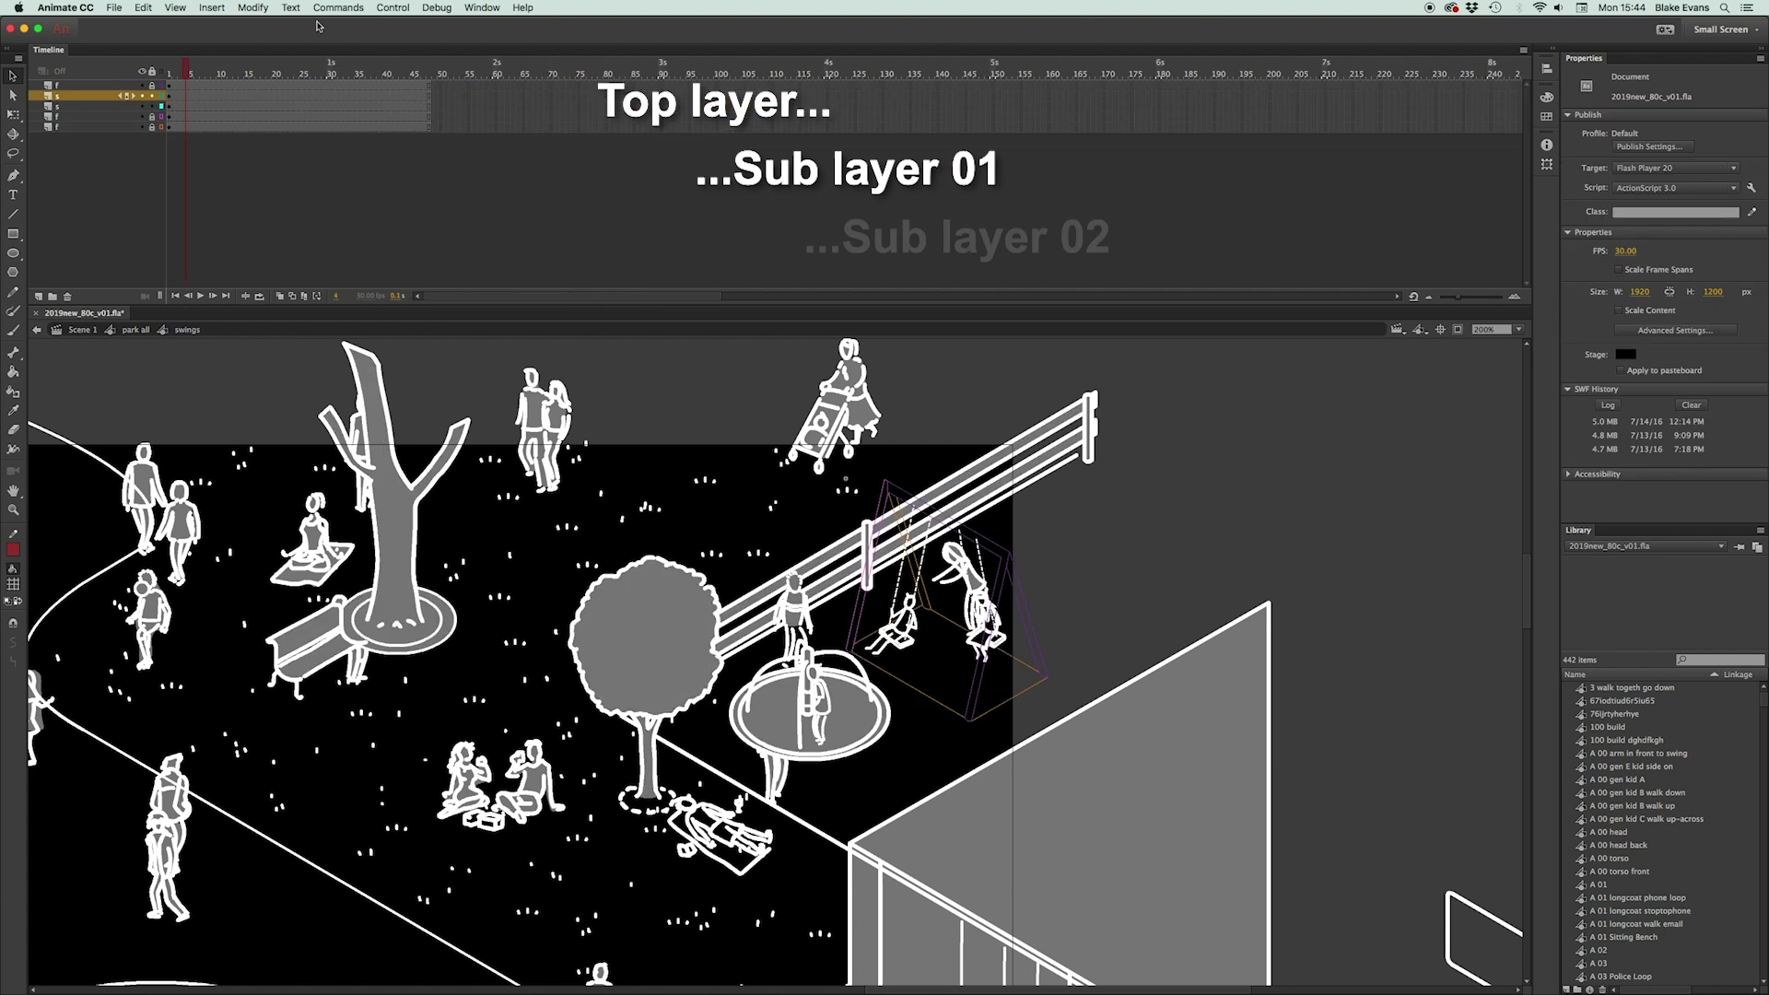
{"action": "left_click", "coordinate": [161, 71]}
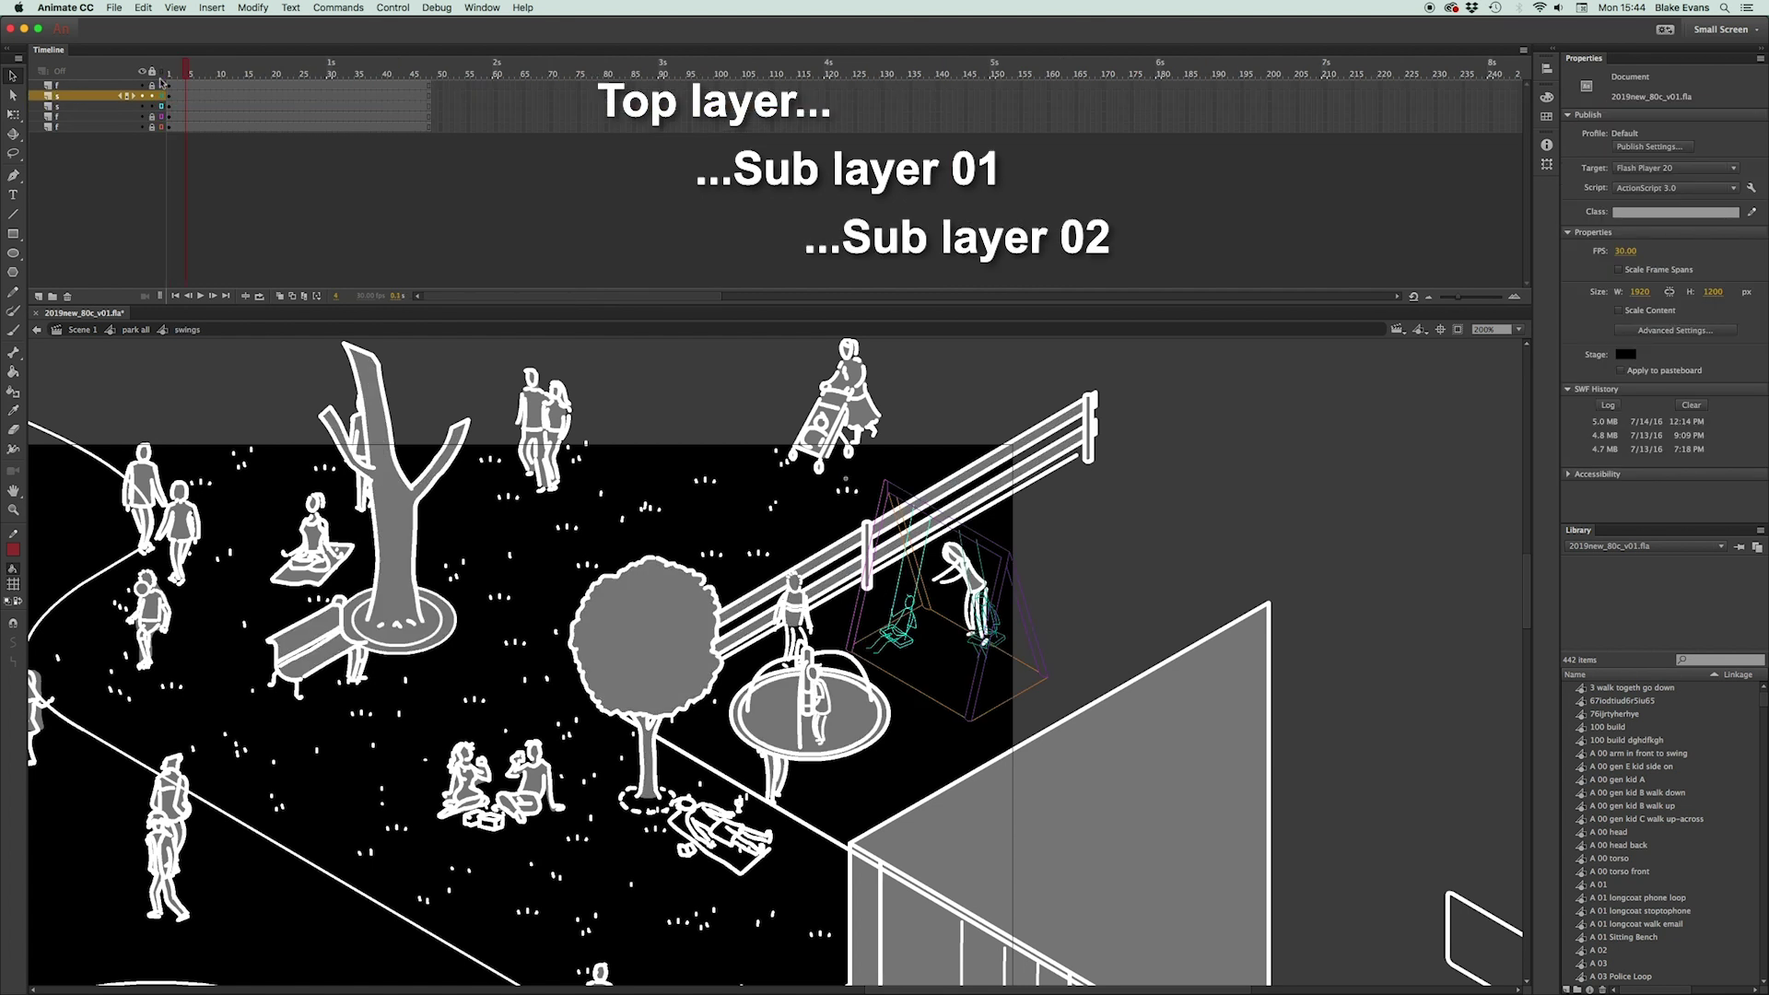
{"action": "left_click_drag", "start_coordinate": [92, 85], "coordinate": [92, 129]}
{"action": "key", "text": "super+z"}
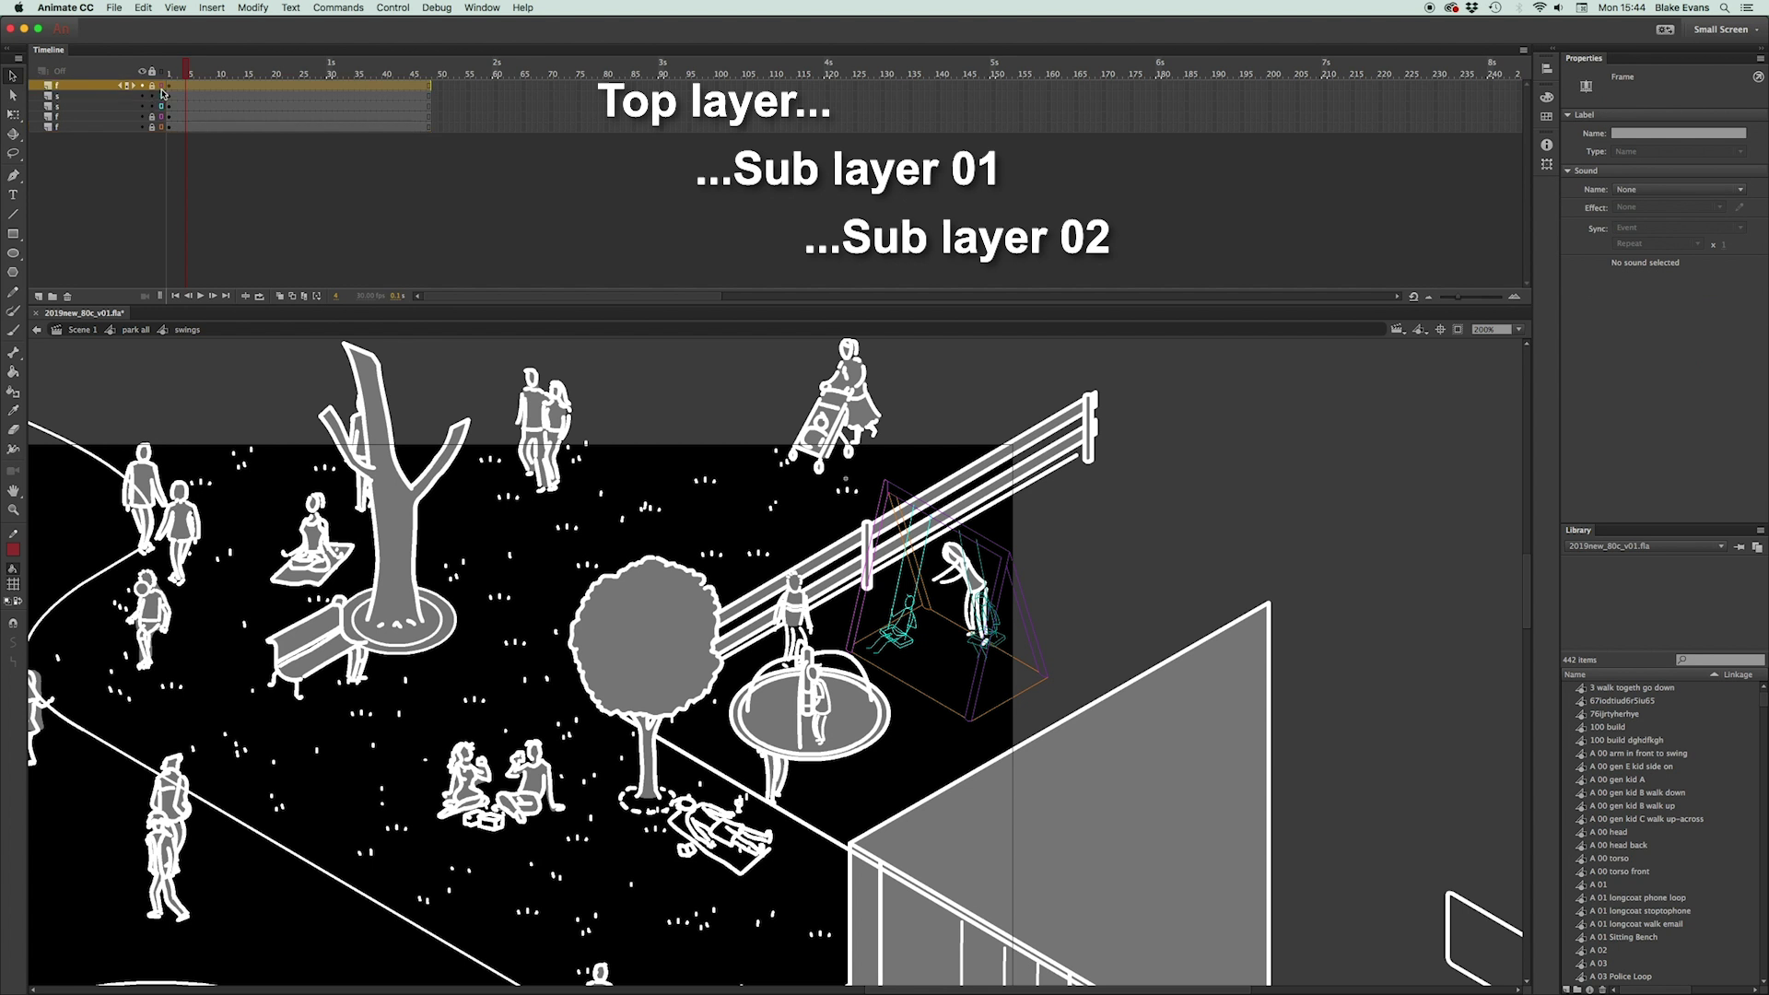
{"action": "mouse_move", "coordinate": [162, 85]}
{"action": "left_mouse_down"}
{"action": "mouse_move", "coordinate": [161, 127]}
{"action": "mouse_move", "coordinate": [247, 74]}
{"action": "mouse_move", "coordinate": [195, 76]}
{"action": "left_mouse_up"}
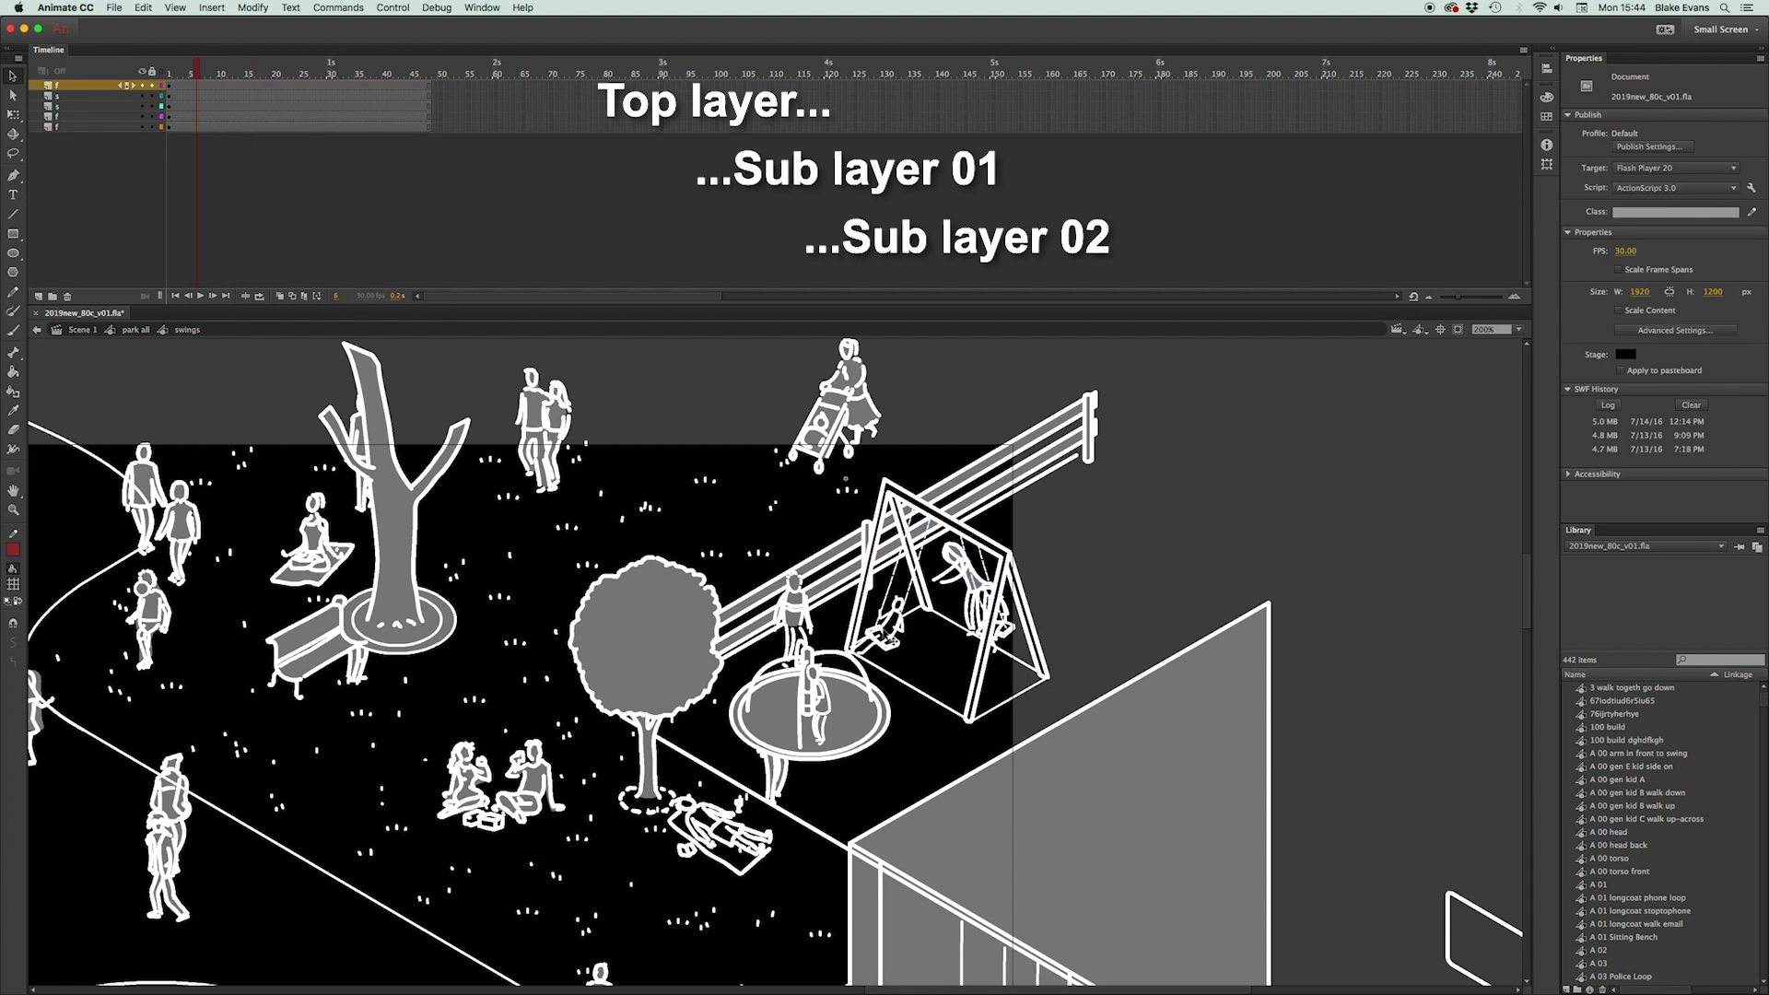
- Open the front swing's nested symbol, rewind it to frame 1, and enter the figure seated on the swing
{"action": "double_click", "coordinate": [890, 634]}
{"action": "left_click_drag", "start_coordinate": [196, 74], "coordinate": [136, 66]}
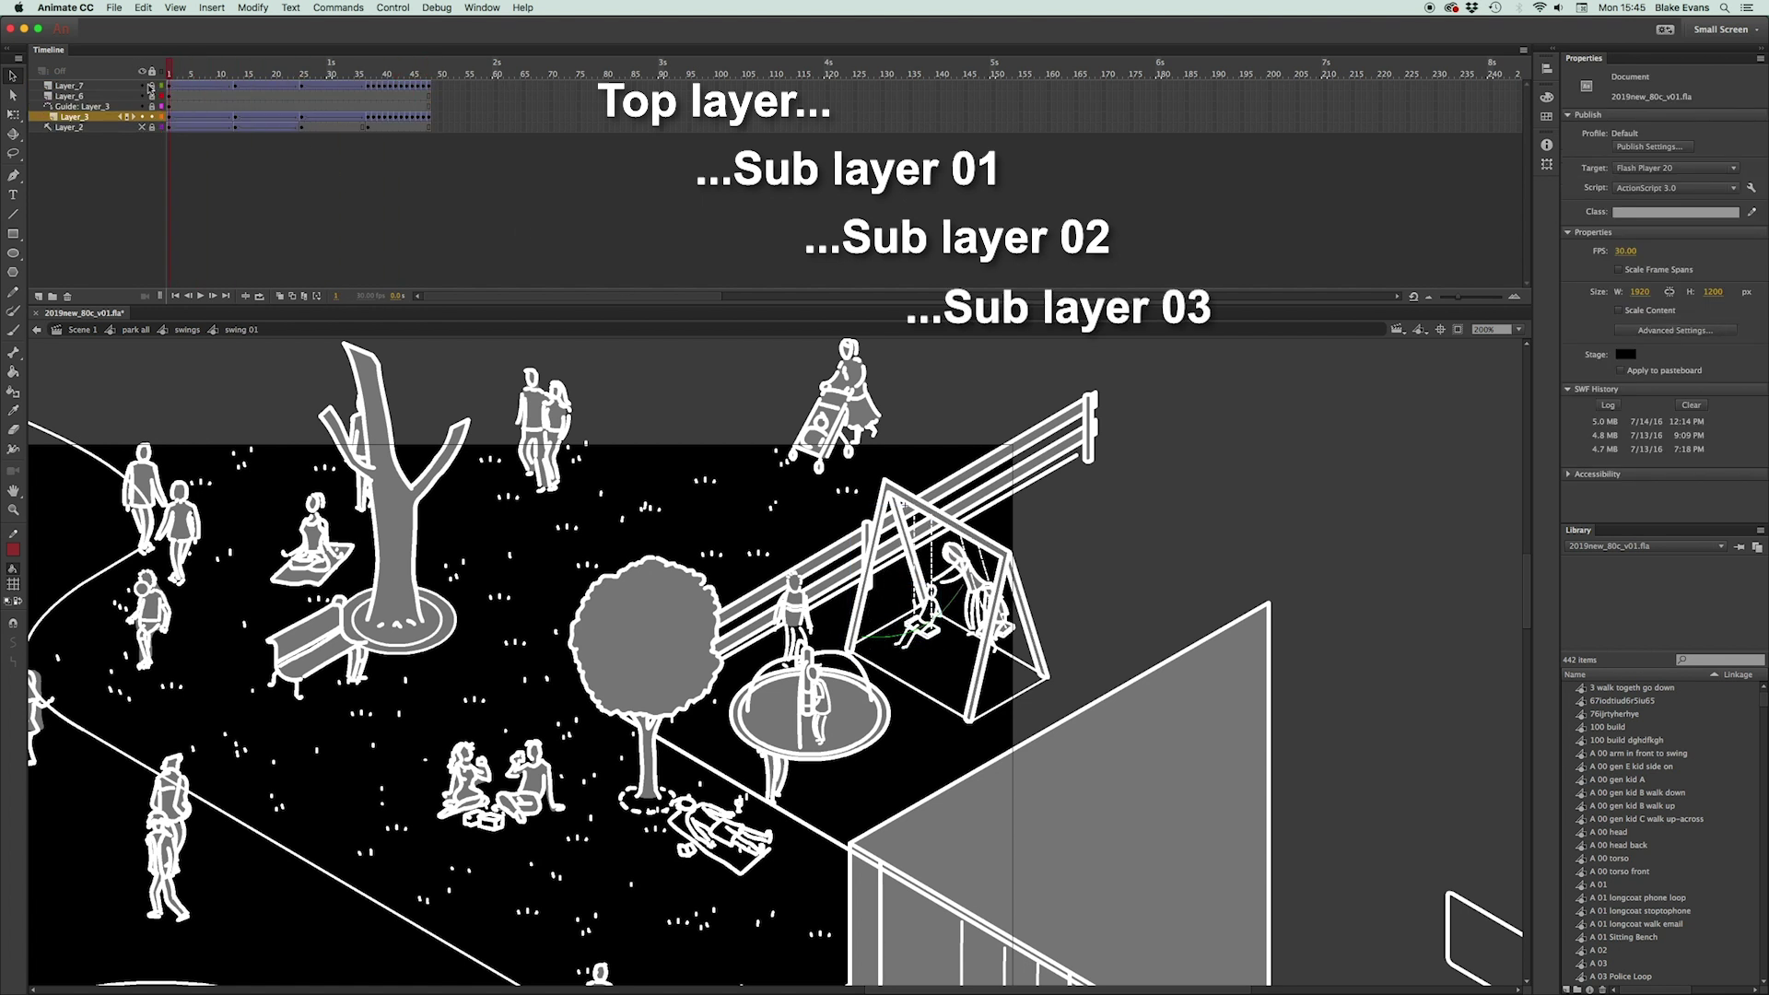
{"action": "left_click", "coordinate": [937, 646]}
{"action": "double_click", "coordinate": [937, 646]}
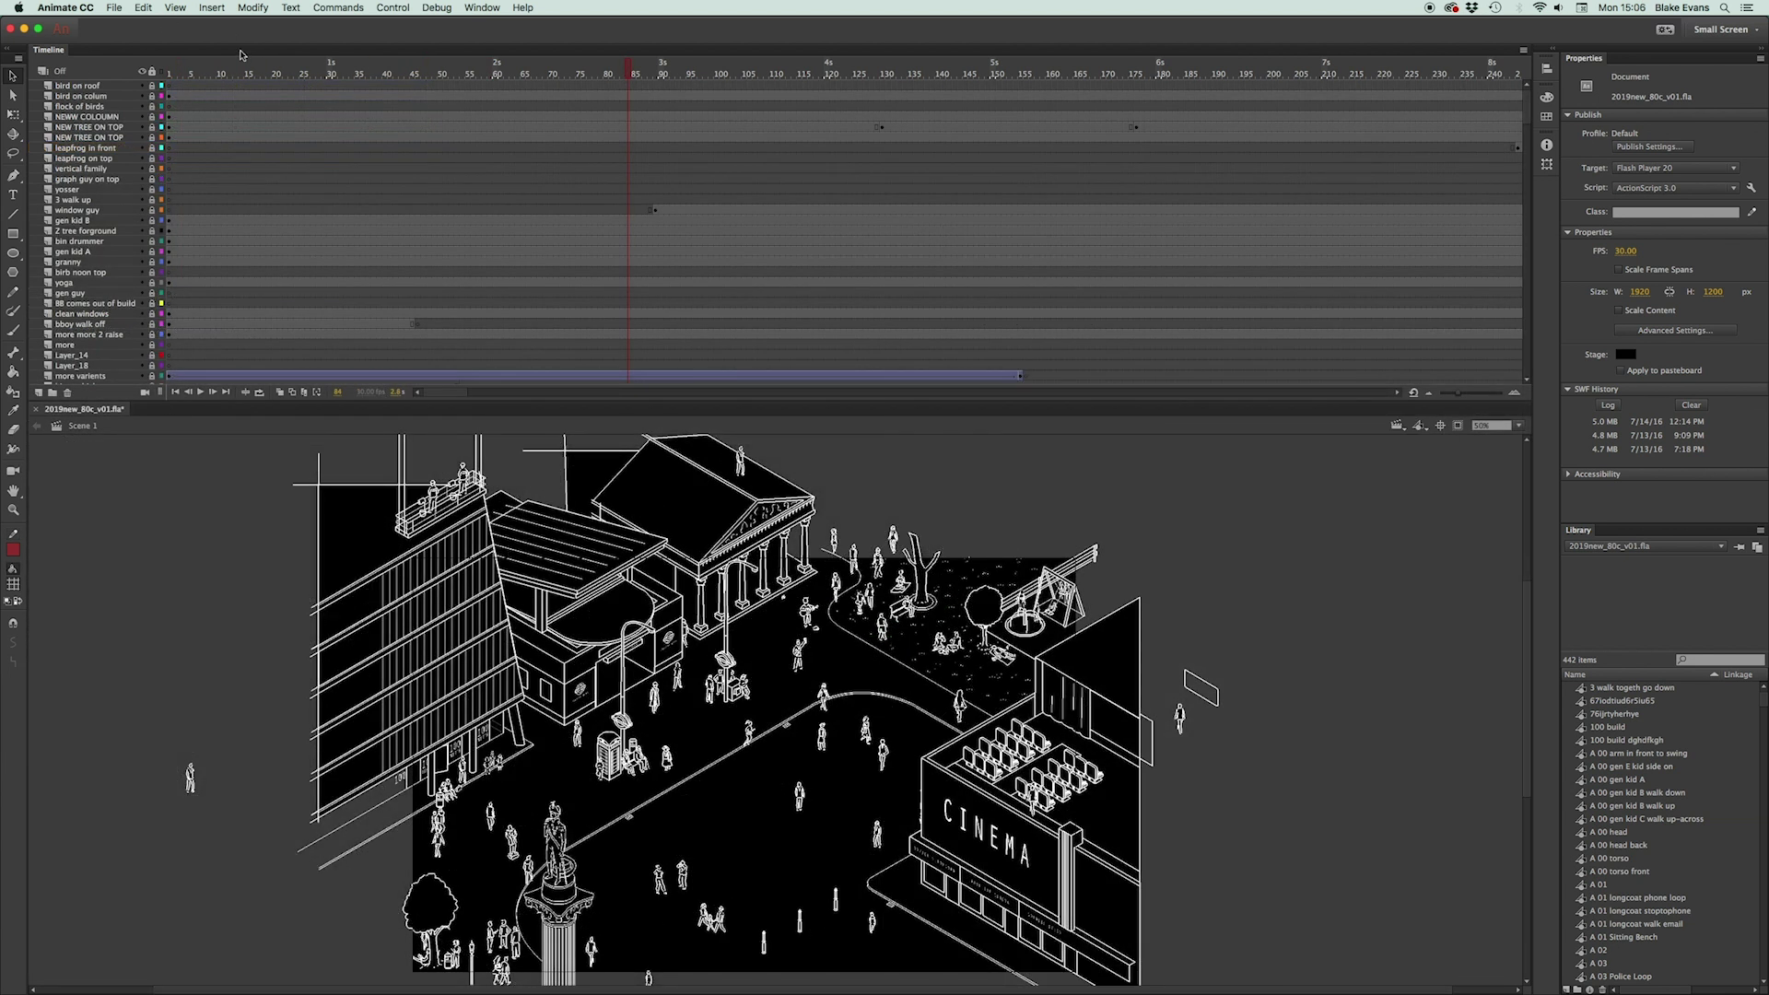
- Scrub and play the main scene's timeline to review the whole crowd animation
{"action": "left_click_drag", "start_coordinate": [199, 74], "coordinate": [426, 79]}
{"action": "left_click_drag", "start_coordinate": [217, 69], "coordinate": [555, 92]}
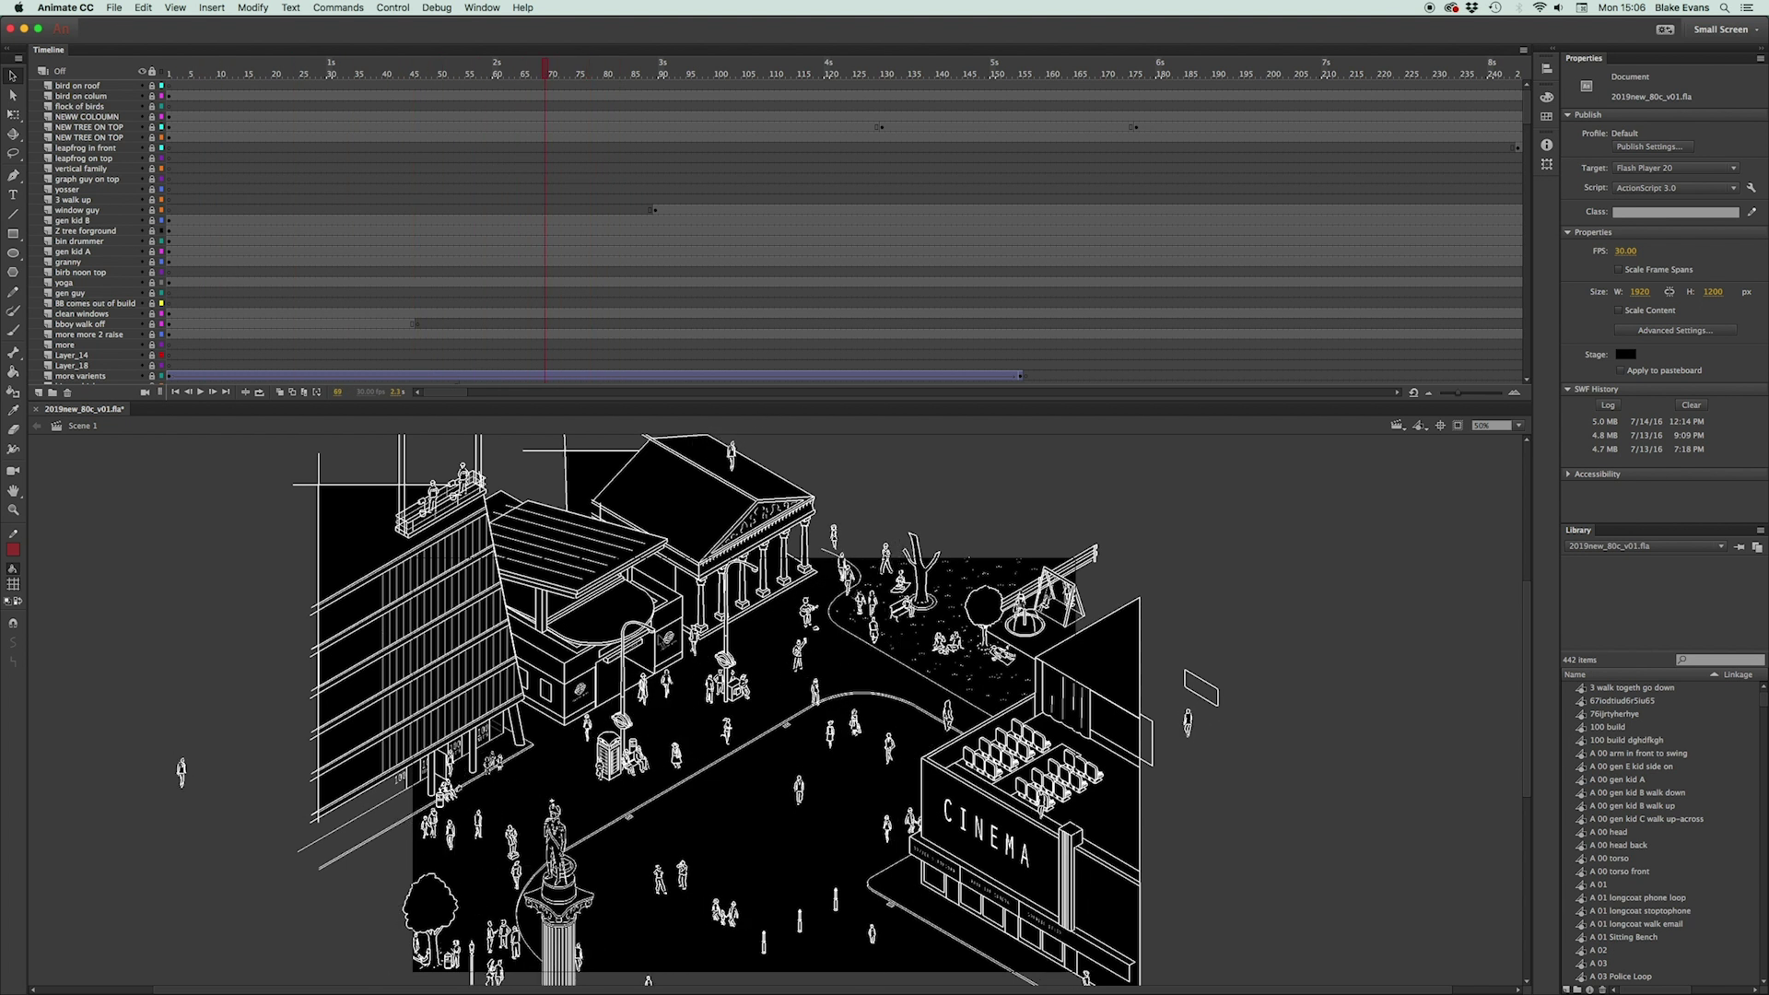
{"action": "left_click_drag", "start_coordinate": [566, 73], "coordinate": [815, 86]}
{"action": "key", "text": "Return"}
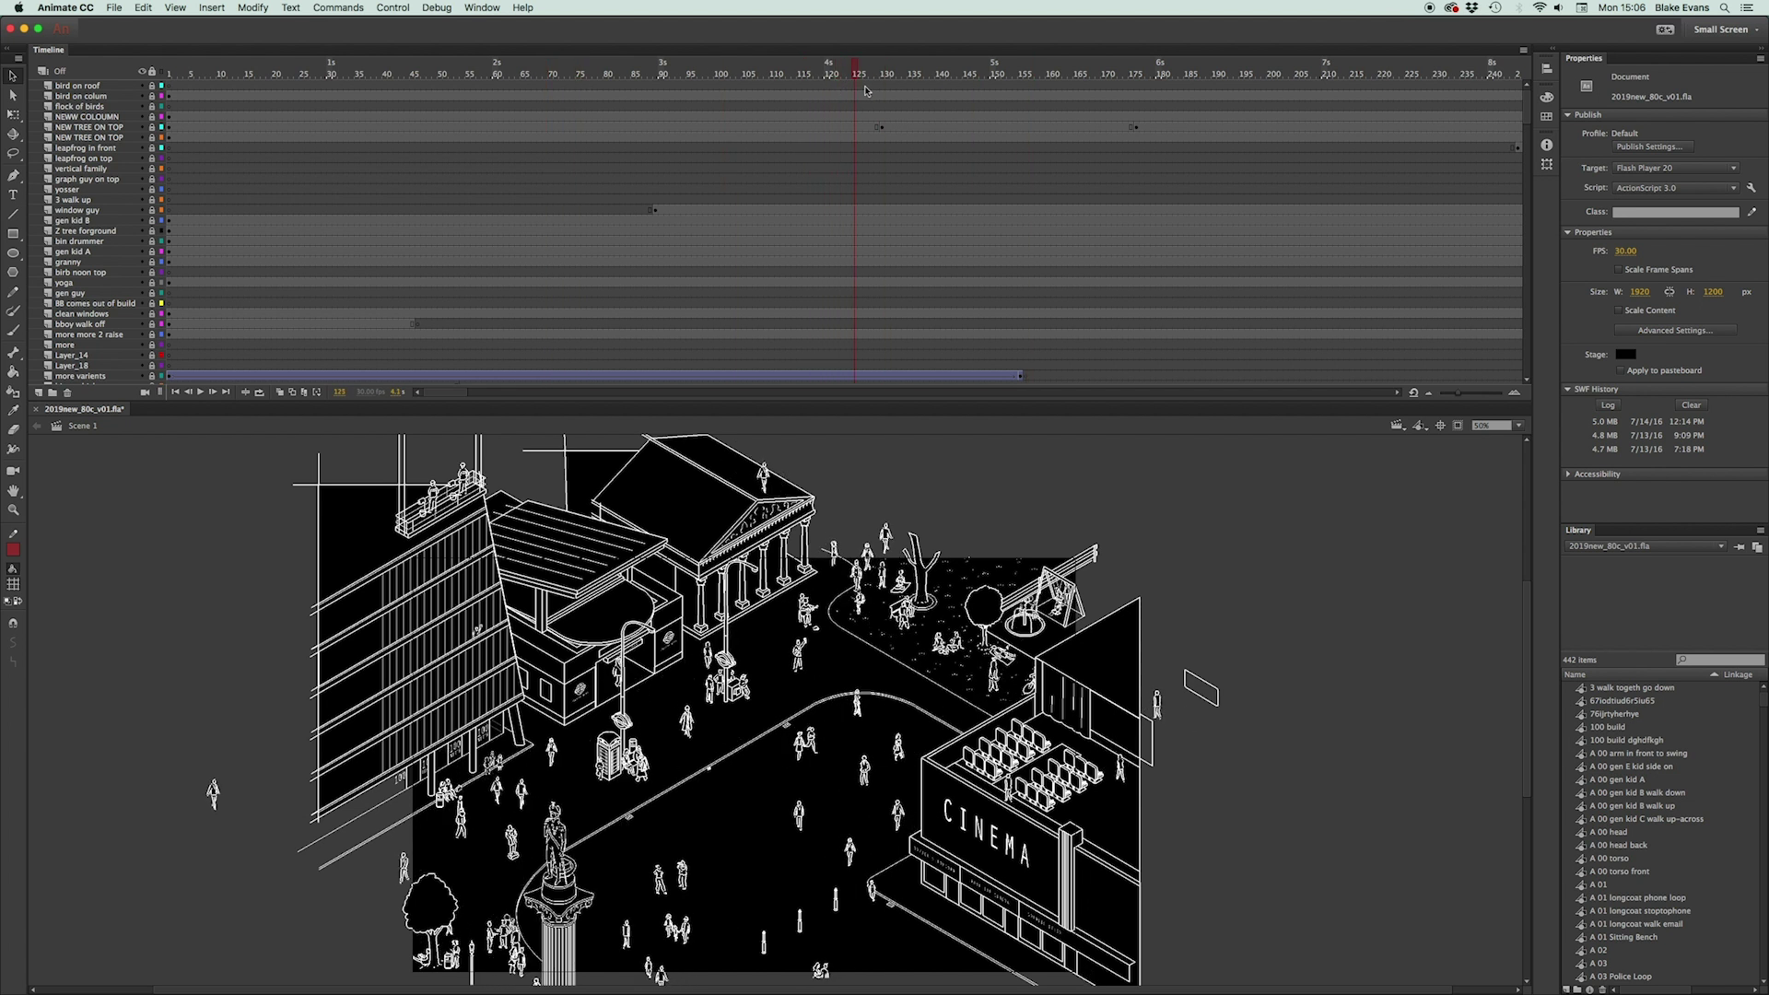
{"action": "left_click_drag", "start_coordinate": [1101, 105], "coordinate": [1326, 92]}
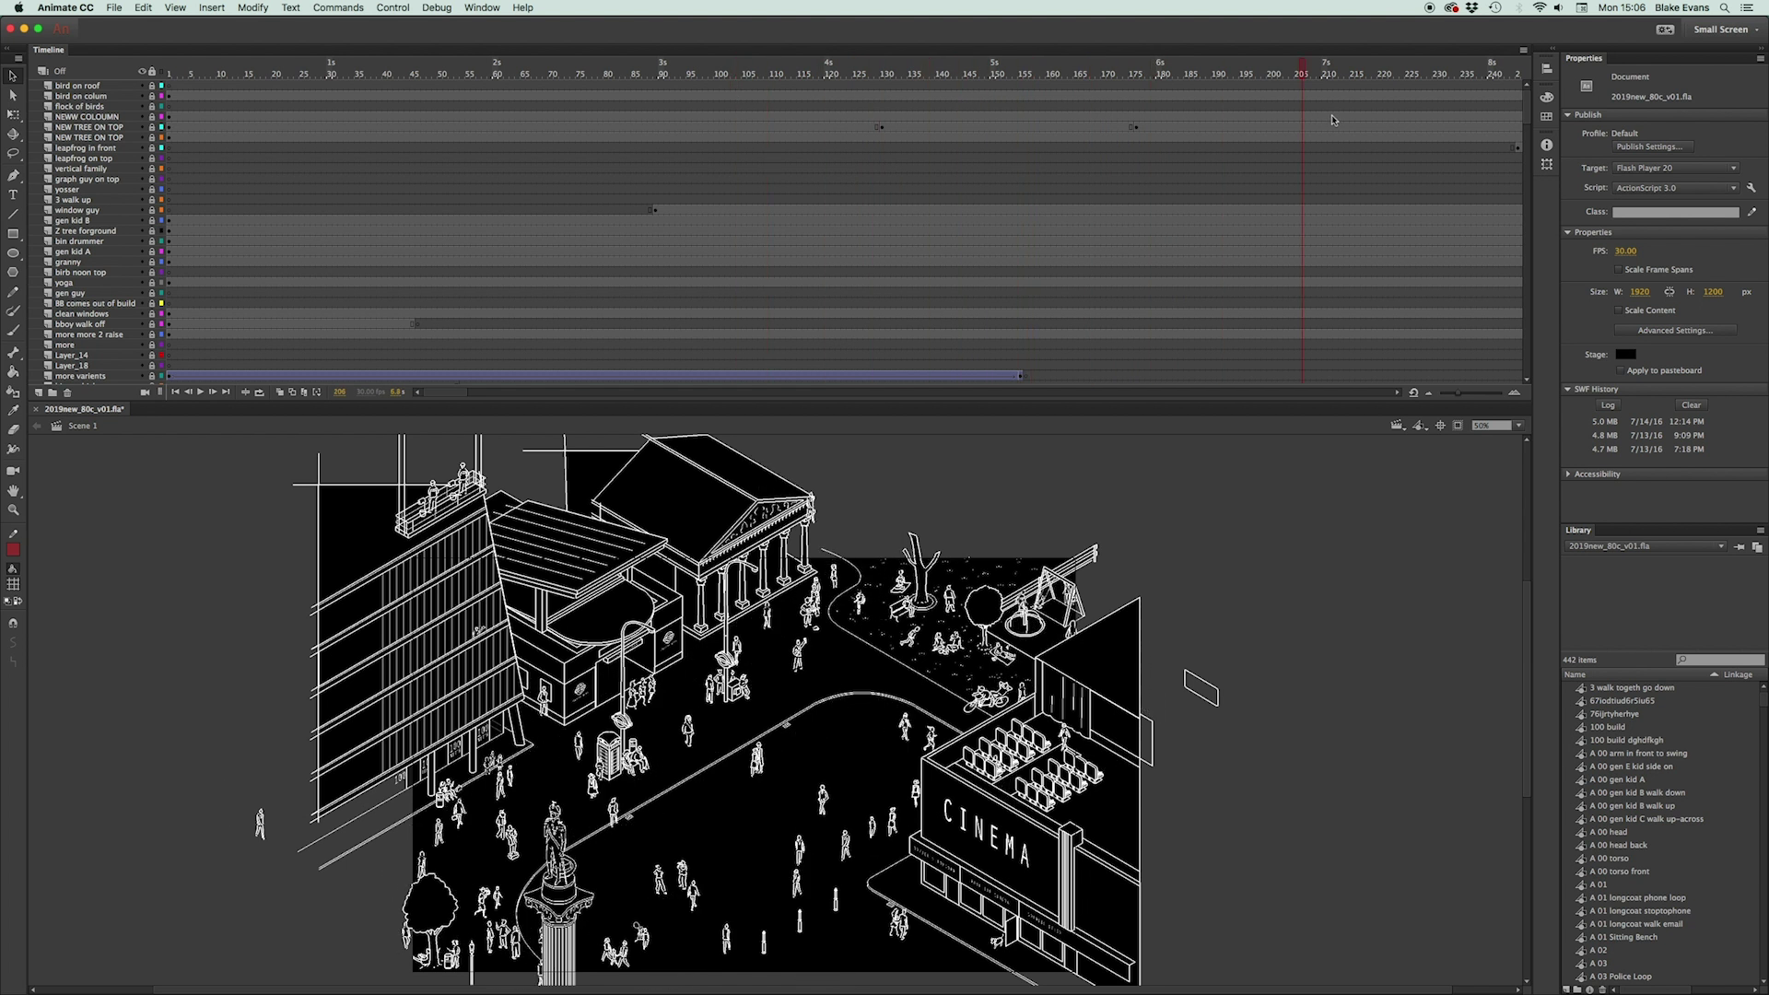
{"action": "key", "text": "Return"}
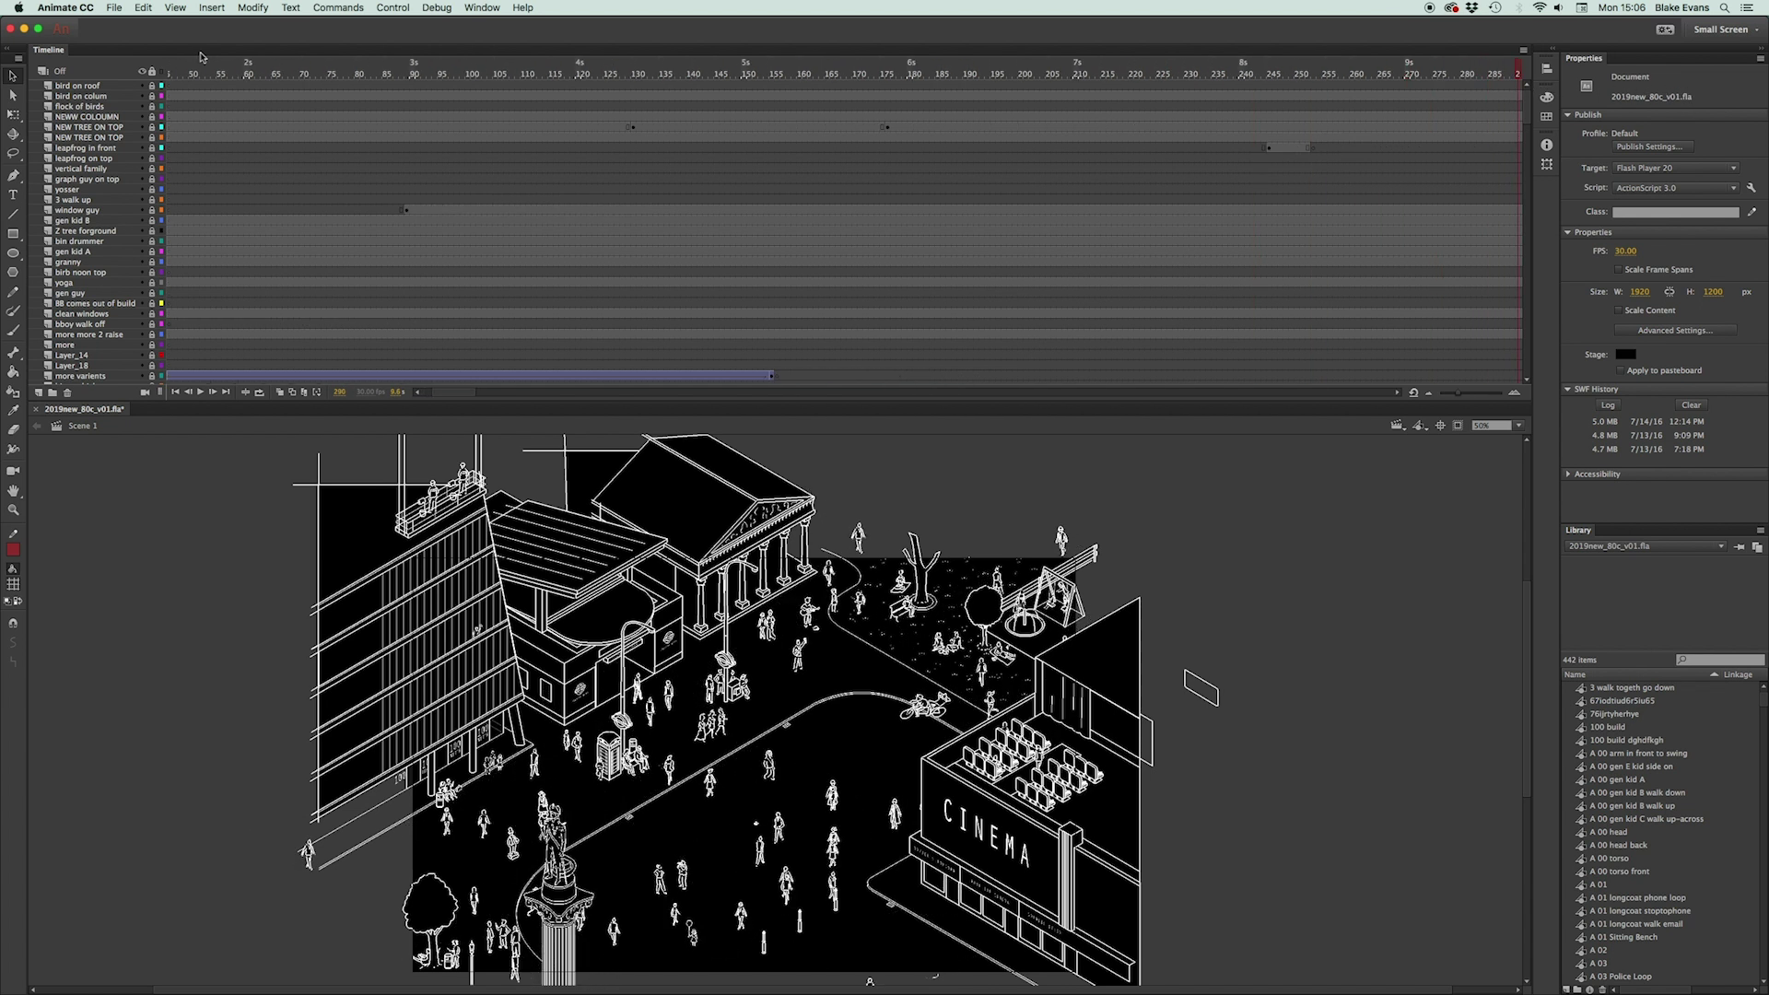
- Enlarge the timeline and examine the main scene's complete layer stack from the bird layers down to the background, returning to the top
{"action": "scroll", "coordinate": [1524, 119], "scroll_direction": "down", "scroll_amount": 2}
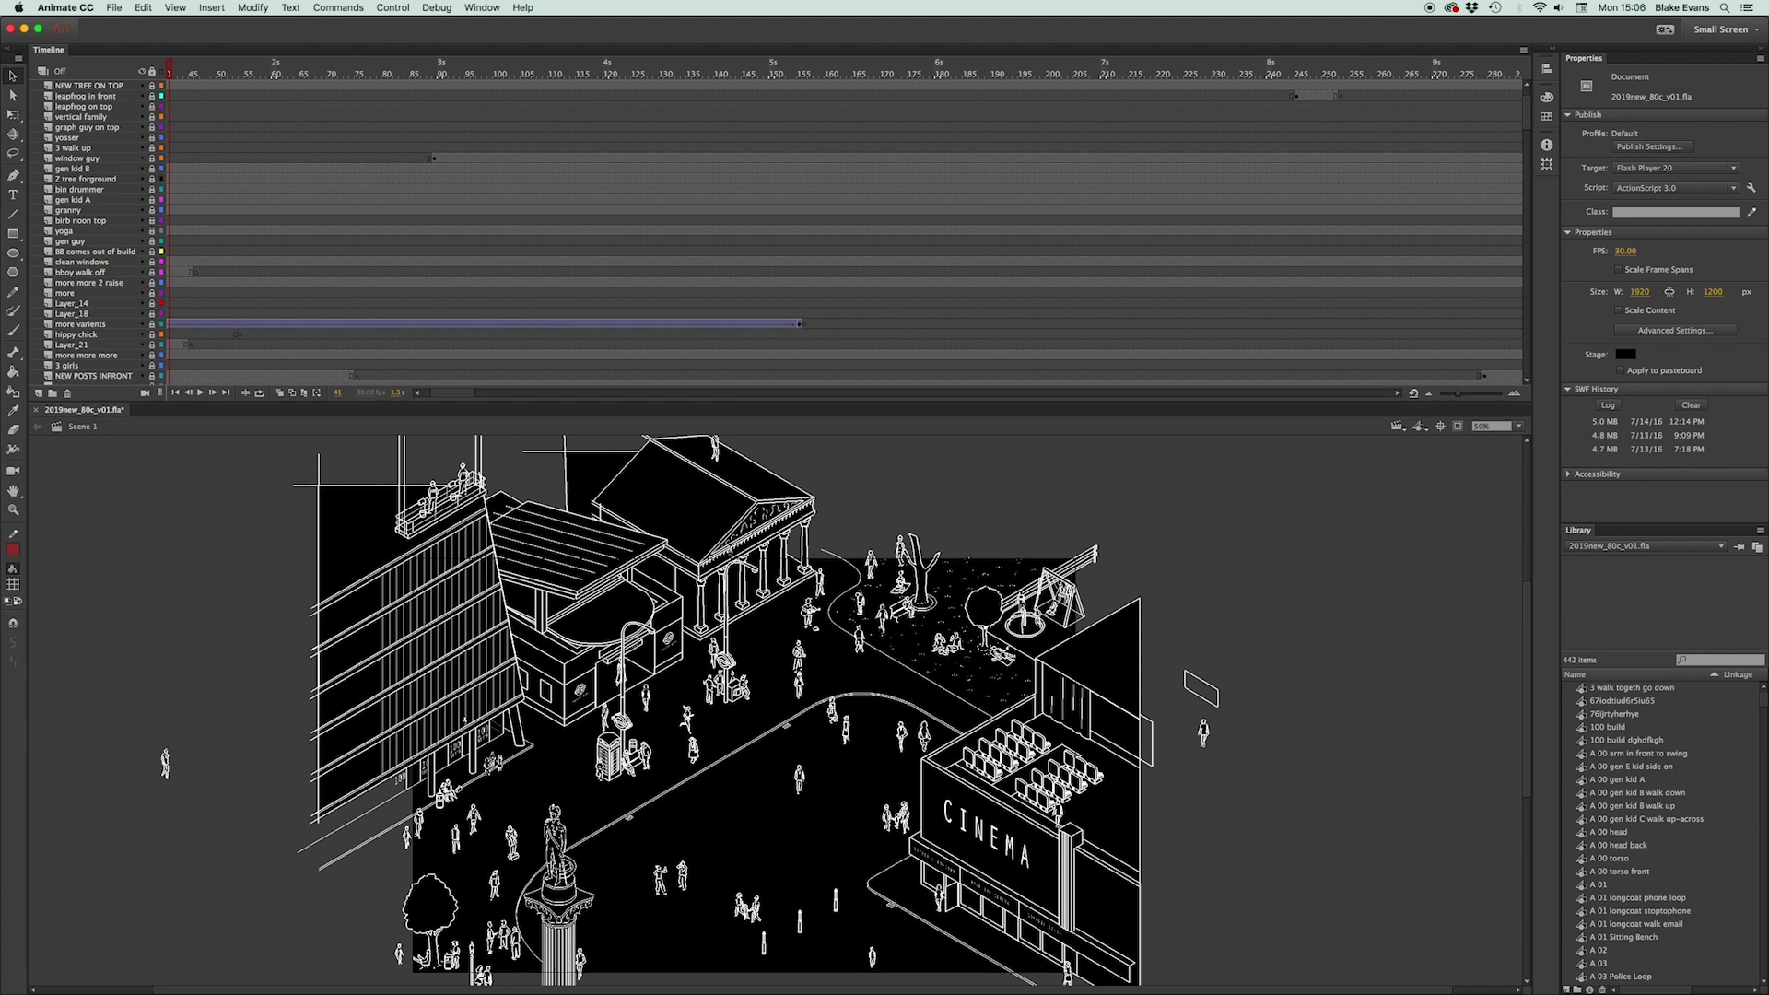
{"action": "left_click_drag", "start_coordinate": [721, 407], "coordinate": [744, 779]}
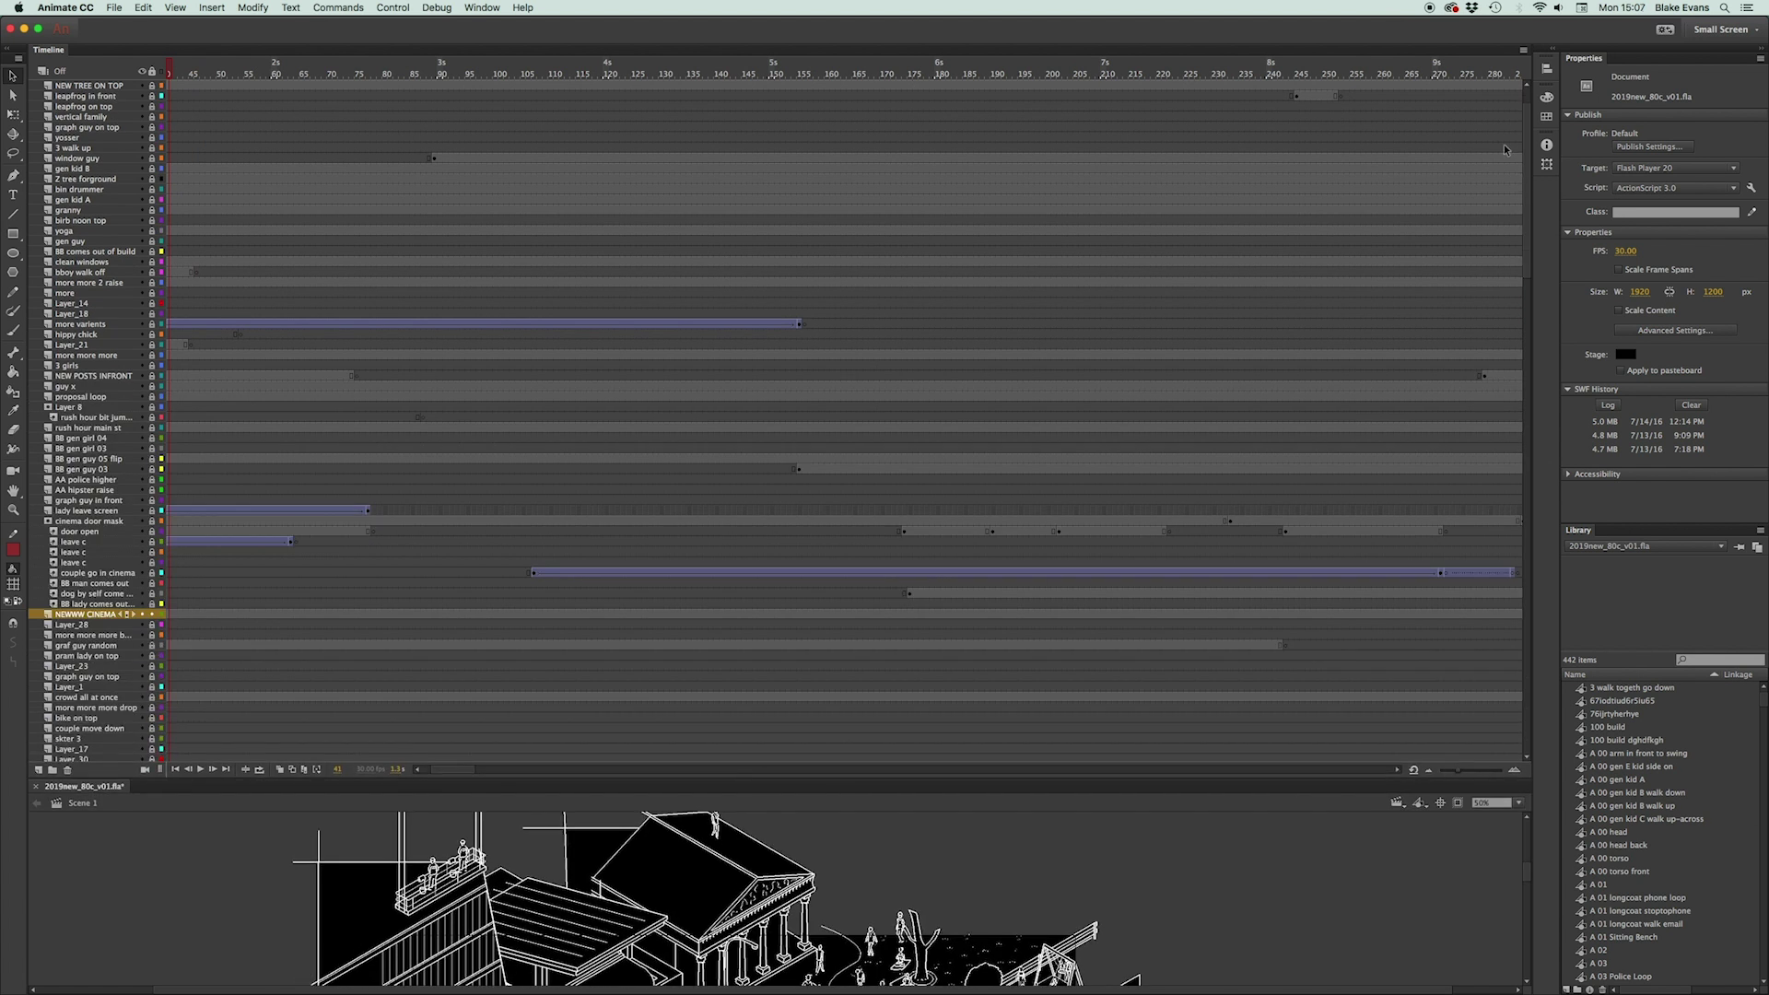
{"action": "left_click_drag", "start_coordinate": [1527, 127], "coordinate": [1525, 91]}
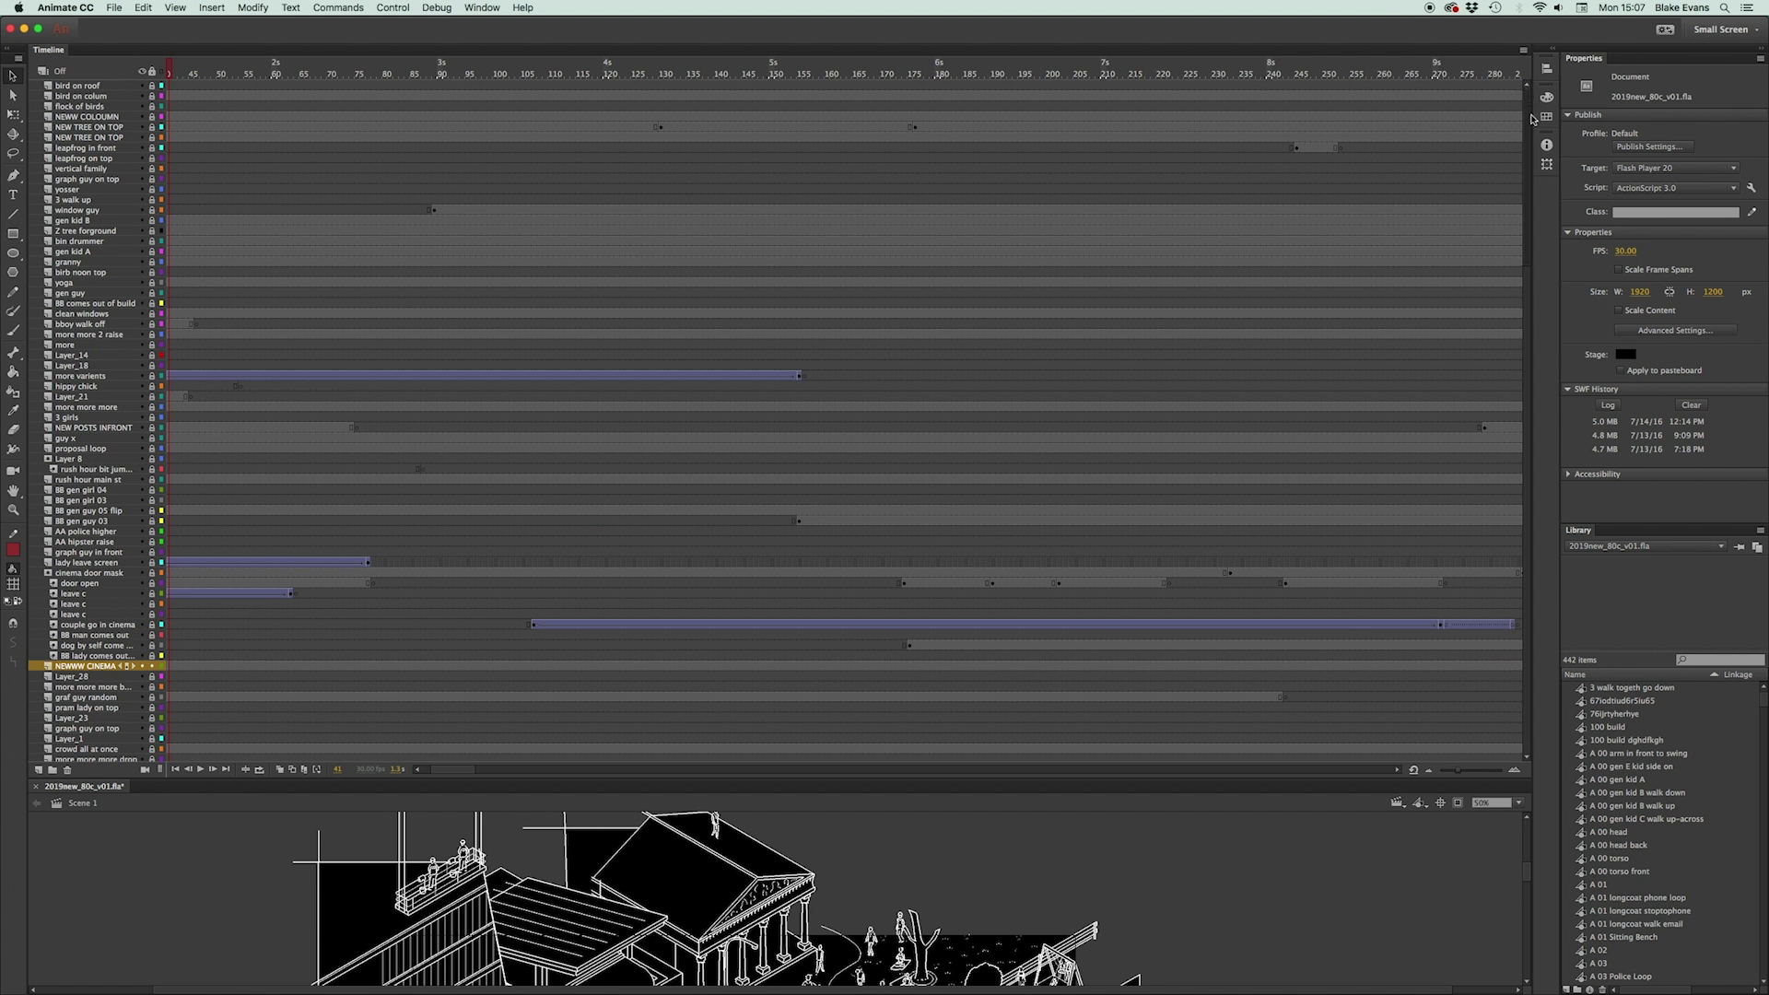
{"action": "scroll", "coordinate": [1533, 118], "scroll_direction": "down", "scroll_amount": 3}
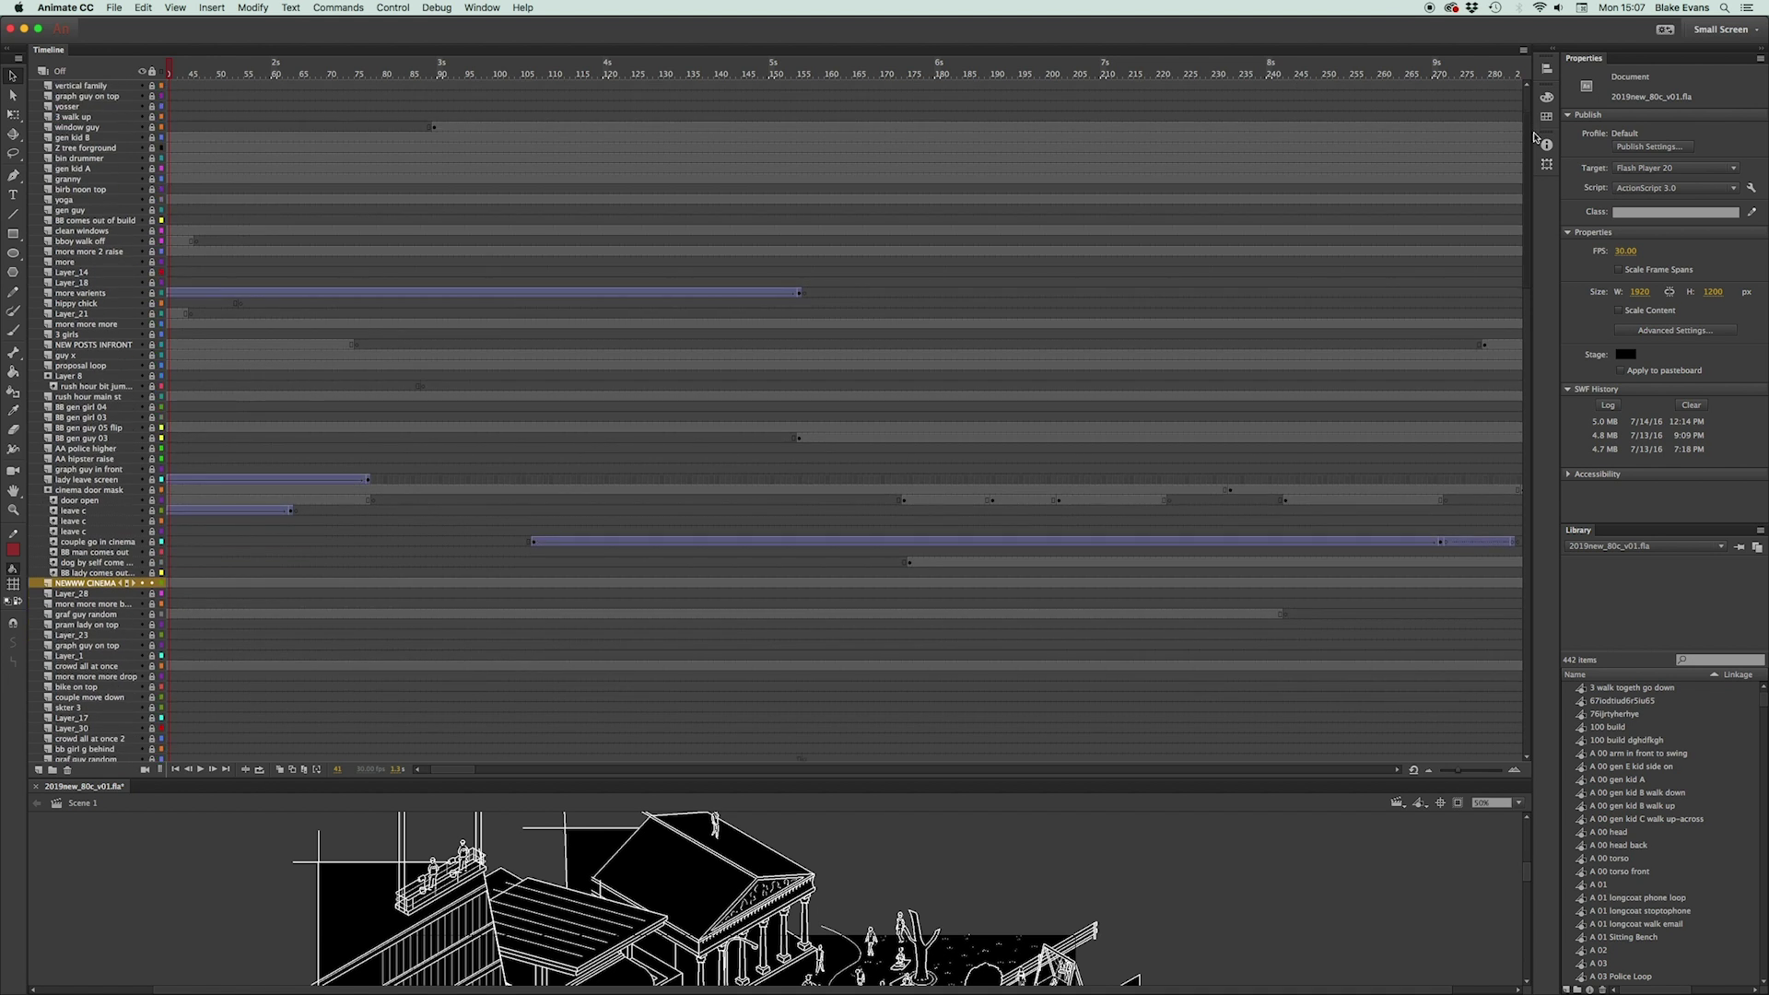
{"action": "scroll", "coordinate": [1534, 139], "scroll_direction": "down", "scroll_amount": 5}
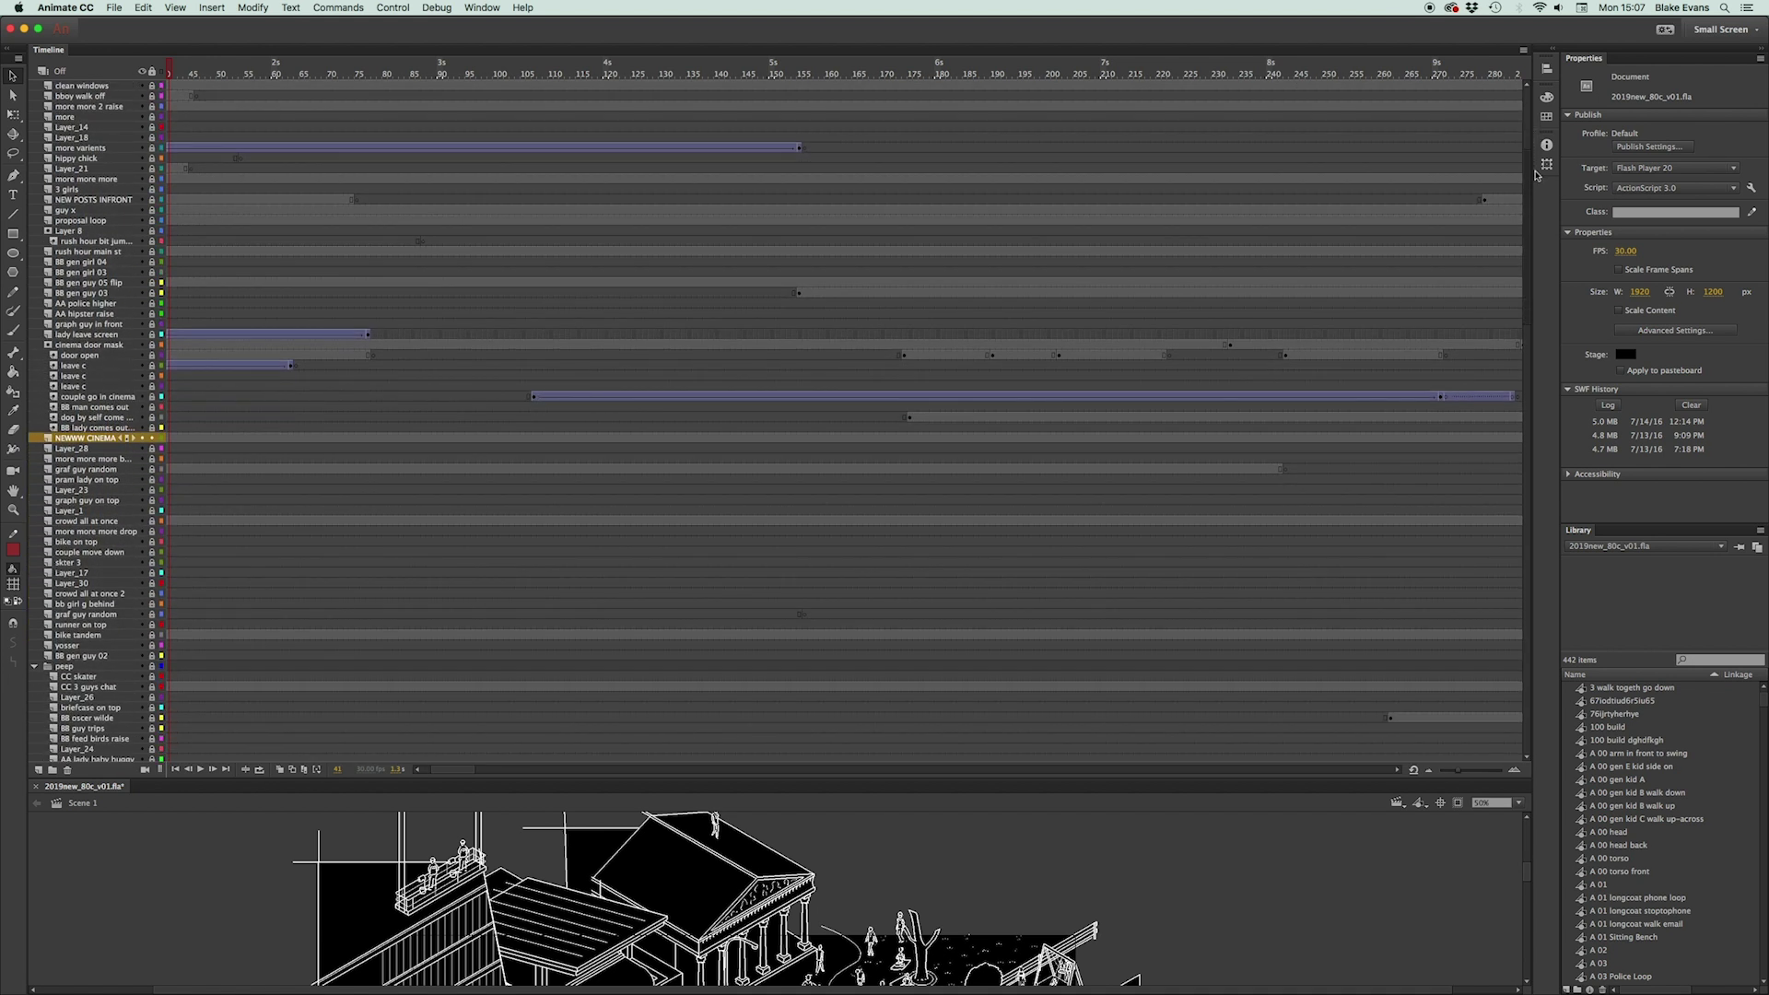
{"action": "scroll", "coordinate": [1535, 184], "scroll_direction": "down", "scroll_amount": 4}
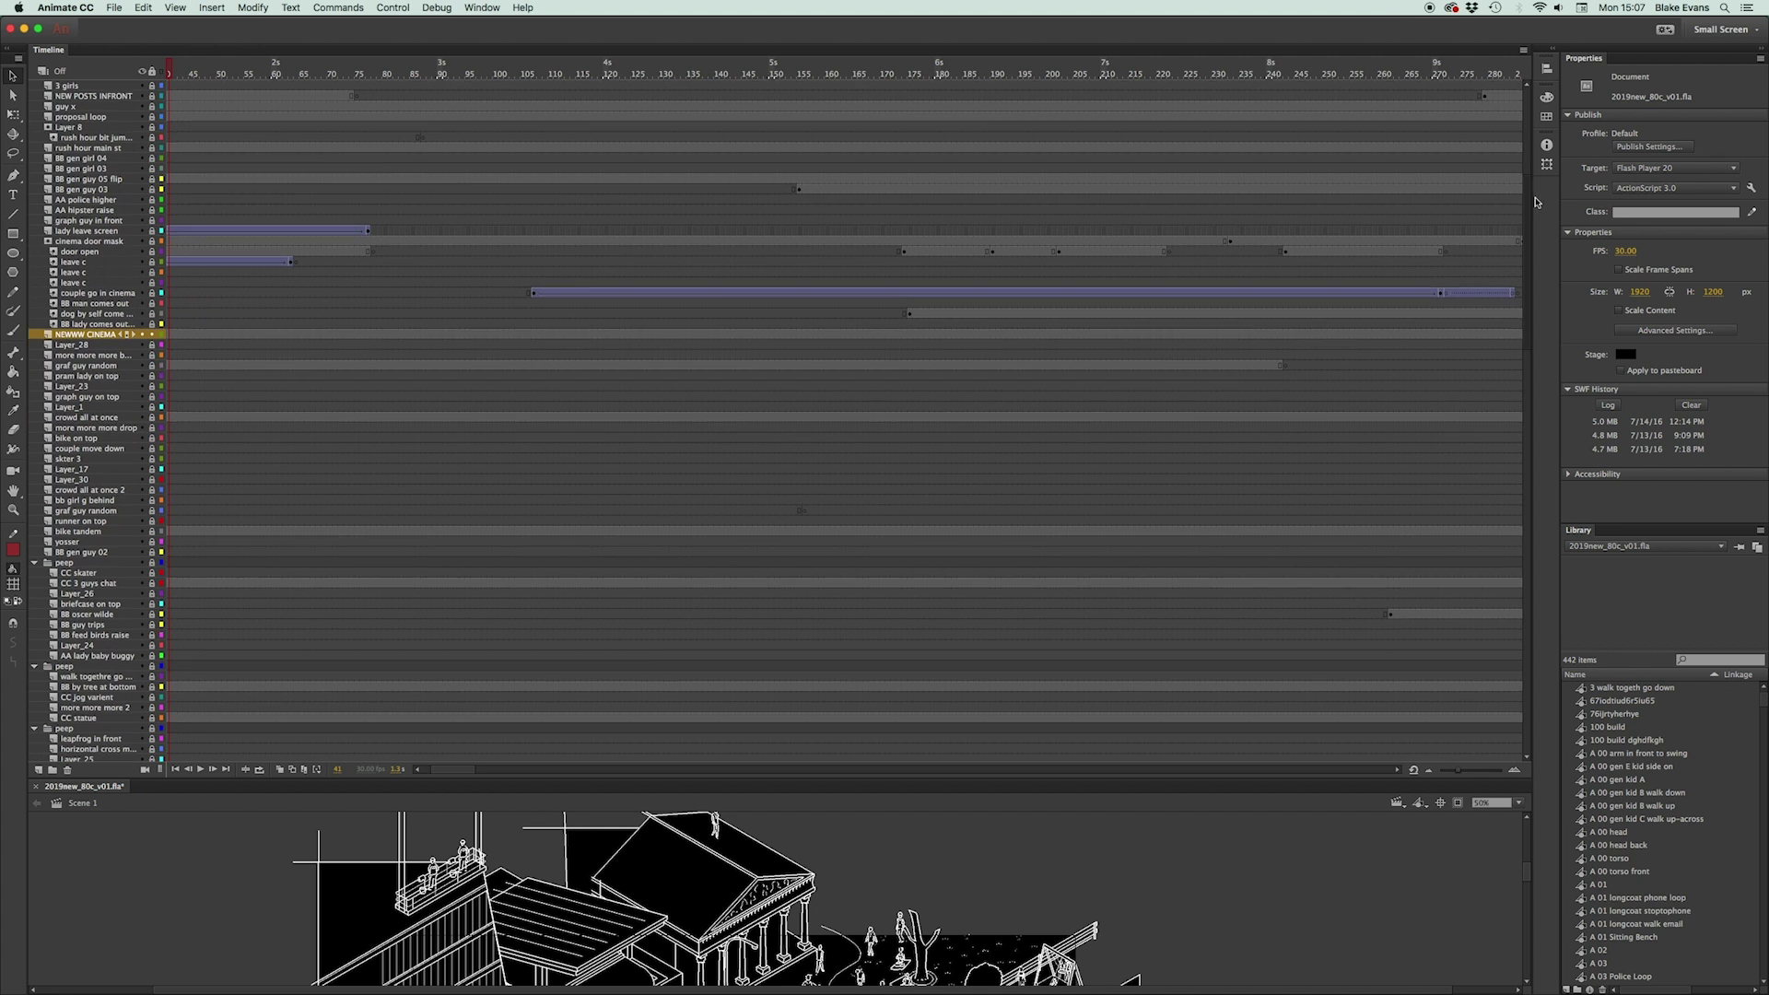
{"action": "scroll", "coordinate": [1535, 201], "scroll_direction": "down", "scroll_amount": 2}
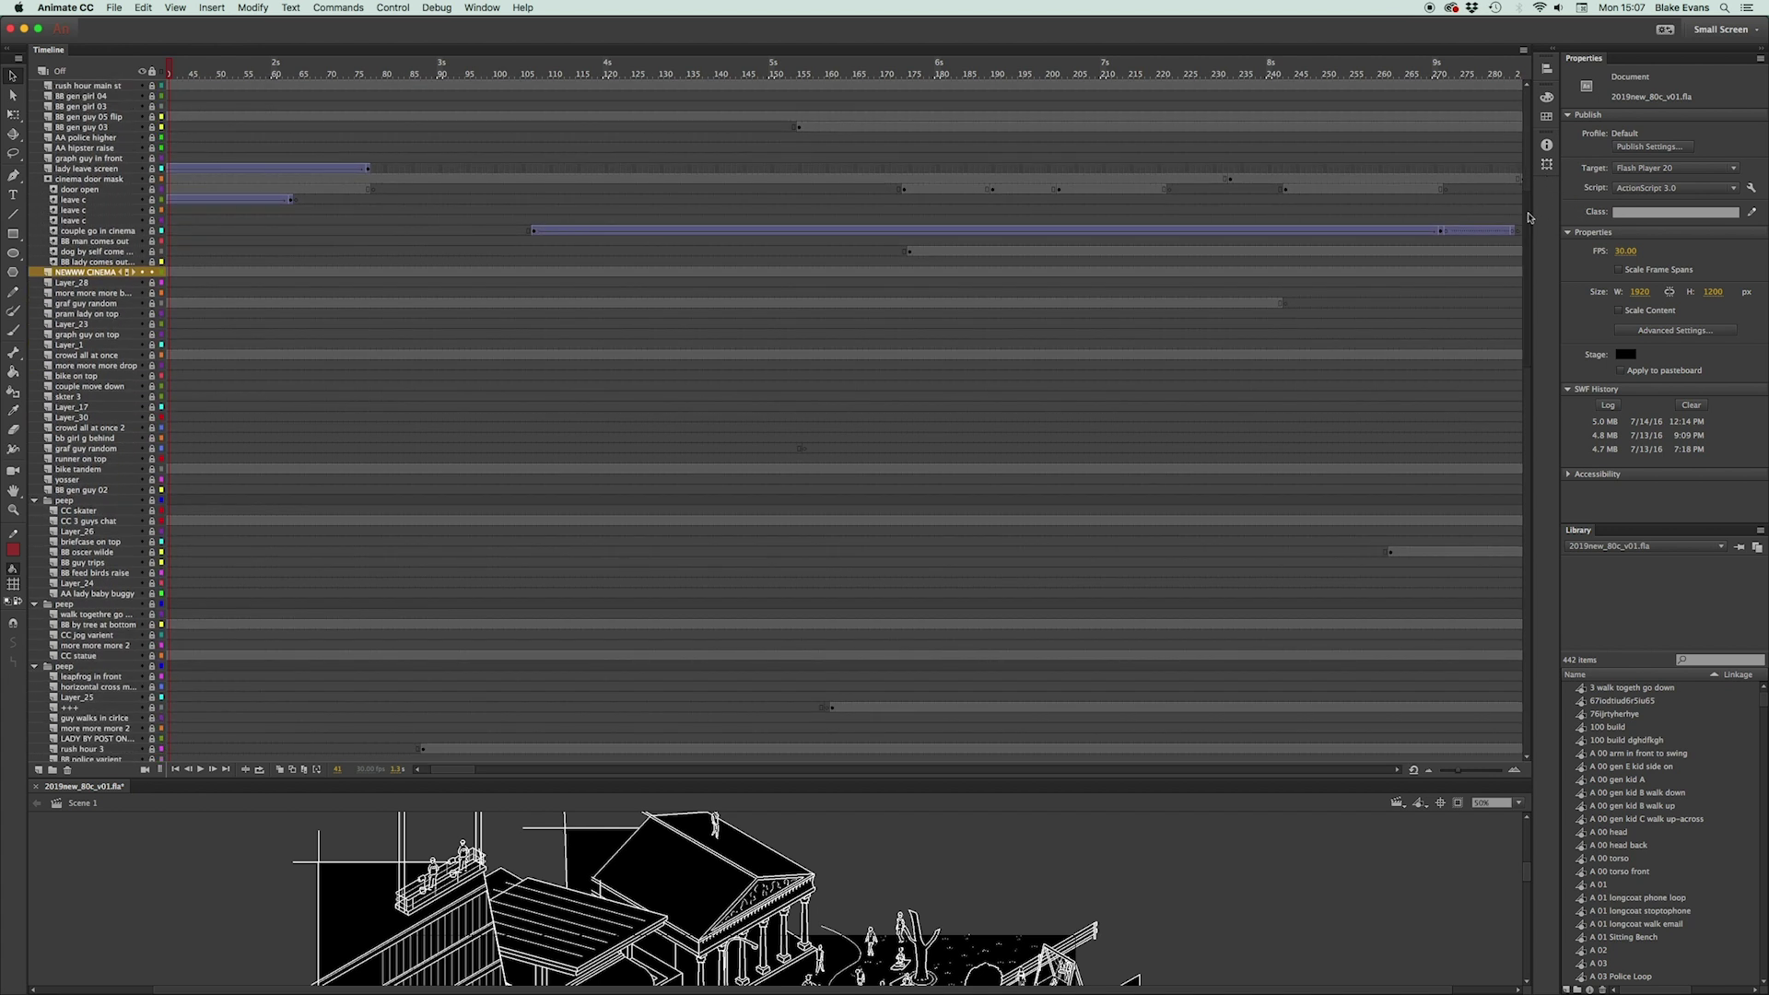
{"action": "scroll", "coordinate": [1529, 217], "scroll_direction": "down", "scroll_amount": 7}
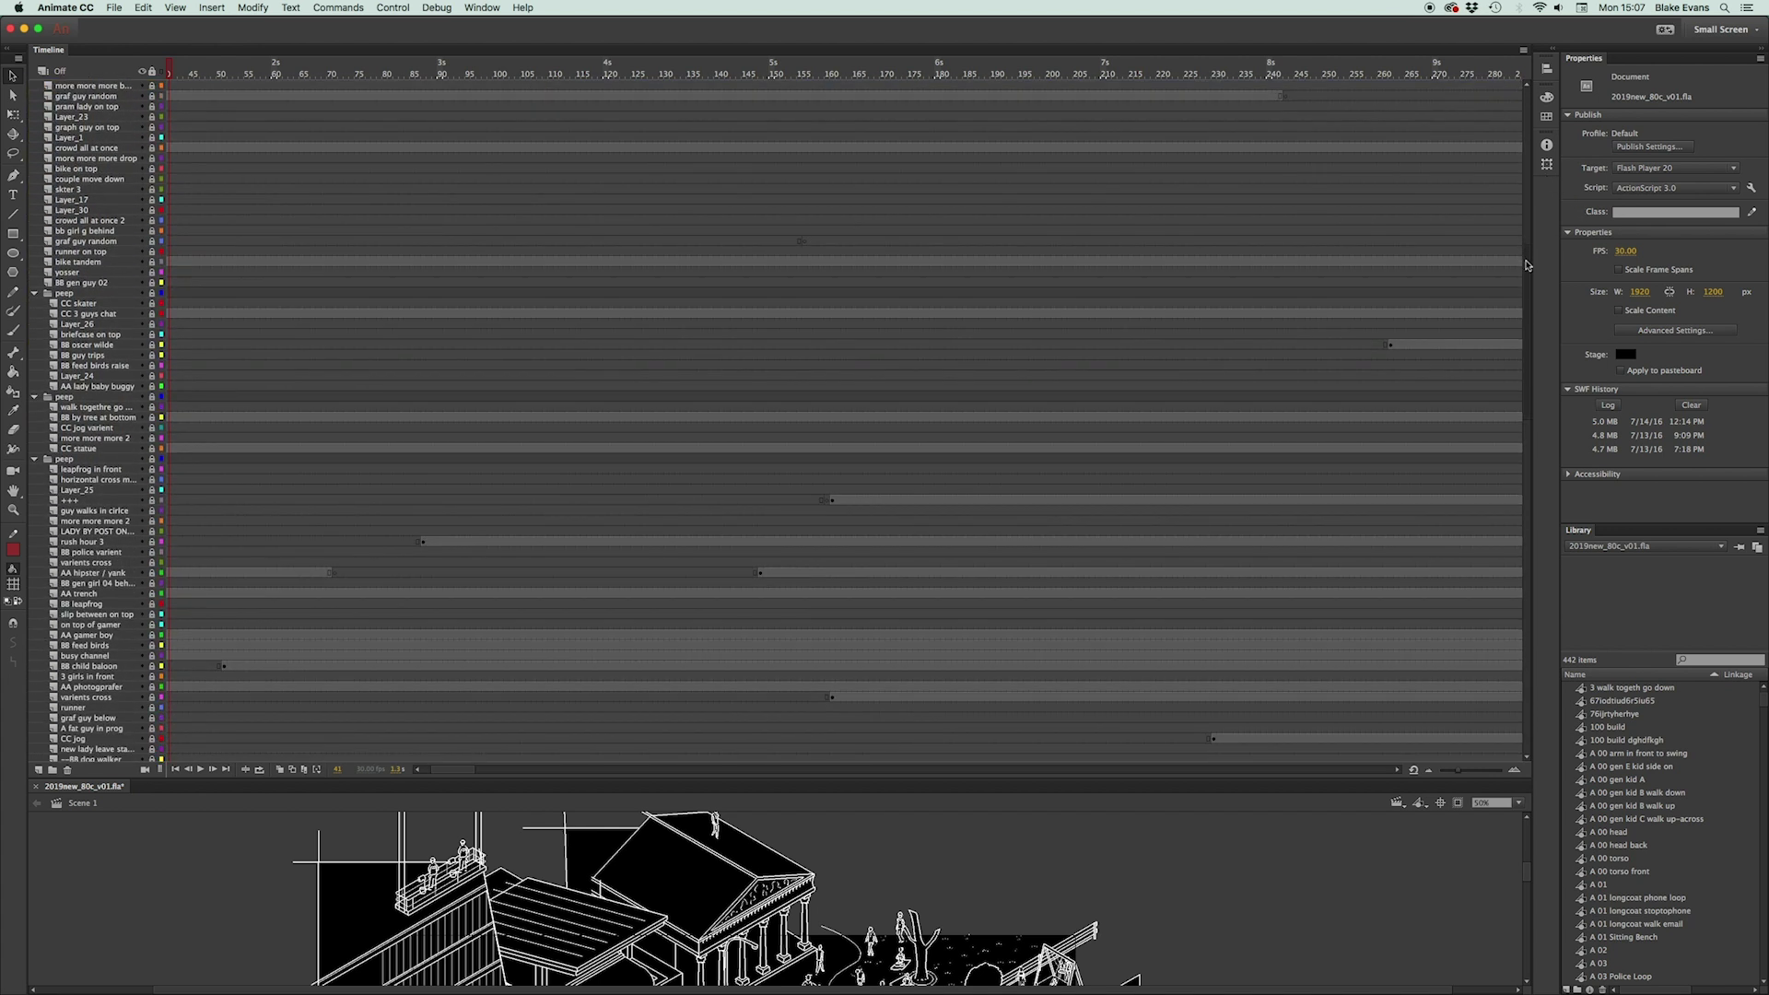
{"action": "scroll", "coordinate": [1526, 265], "scroll_direction": "down", "scroll_amount": 3}
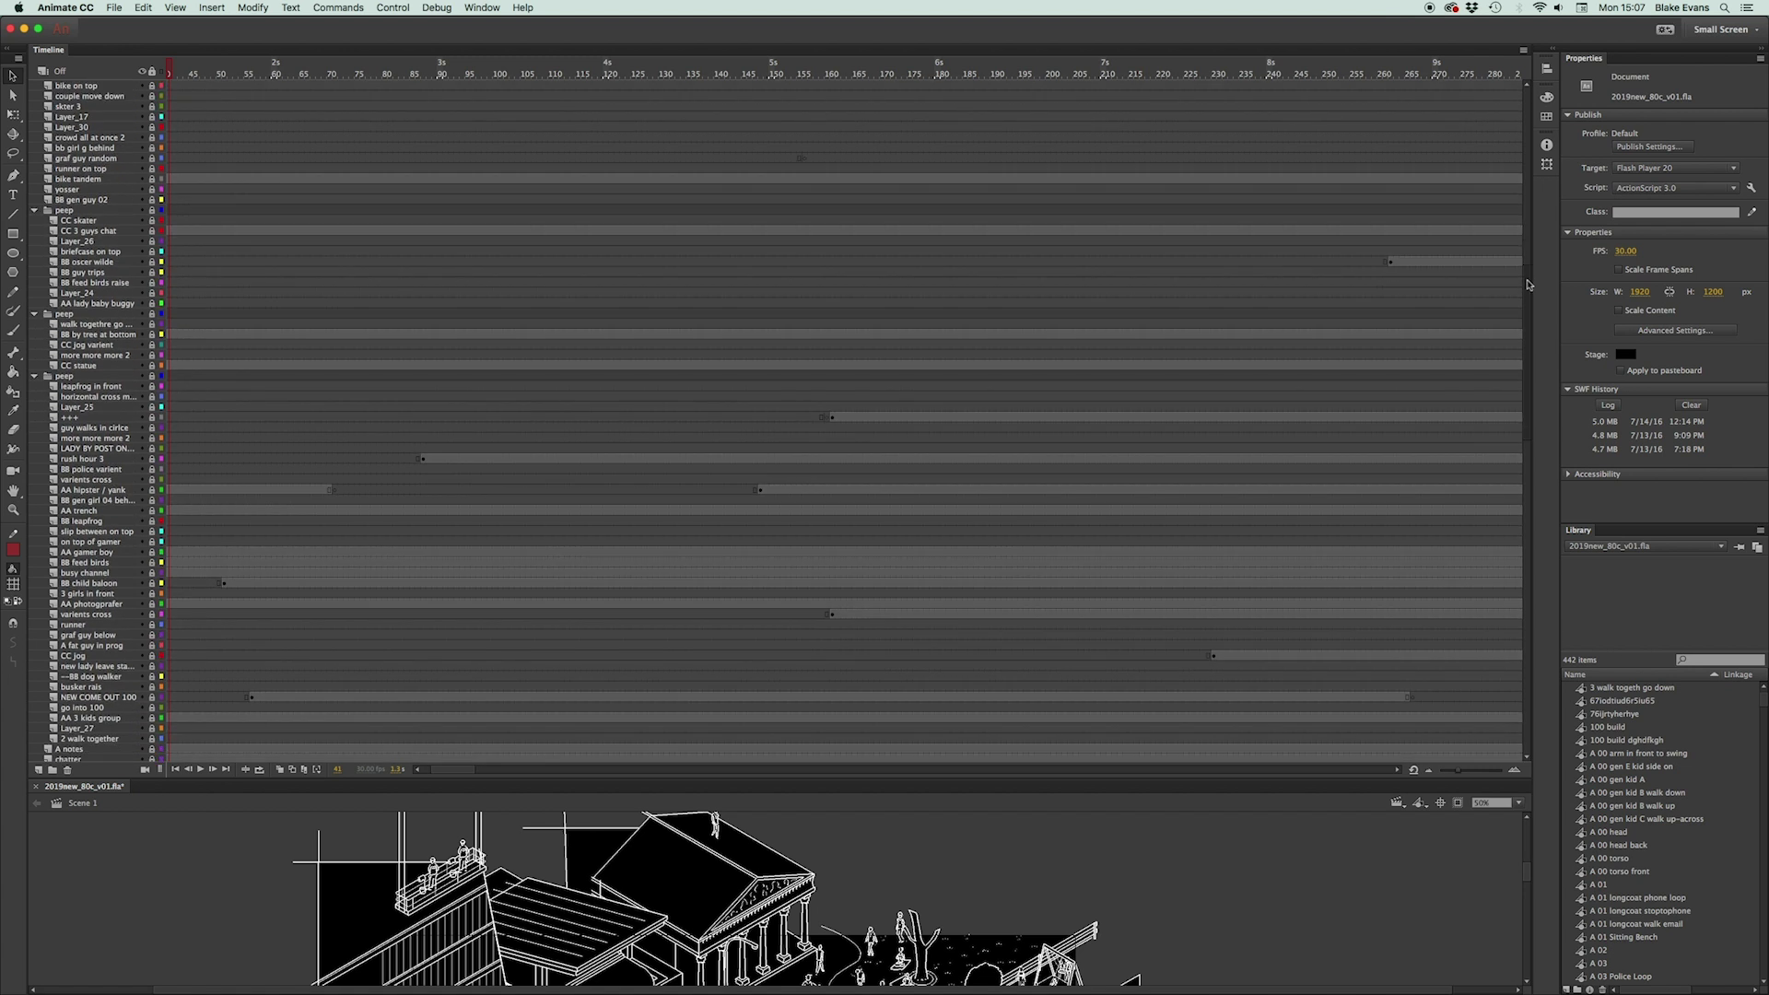
{"action": "scroll", "coordinate": [1526, 284], "scroll_direction": "down", "scroll_amount": 3}
{"action": "scroll", "coordinate": [1529, 299], "scroll_direction": "down", "scroll_amount": 10}
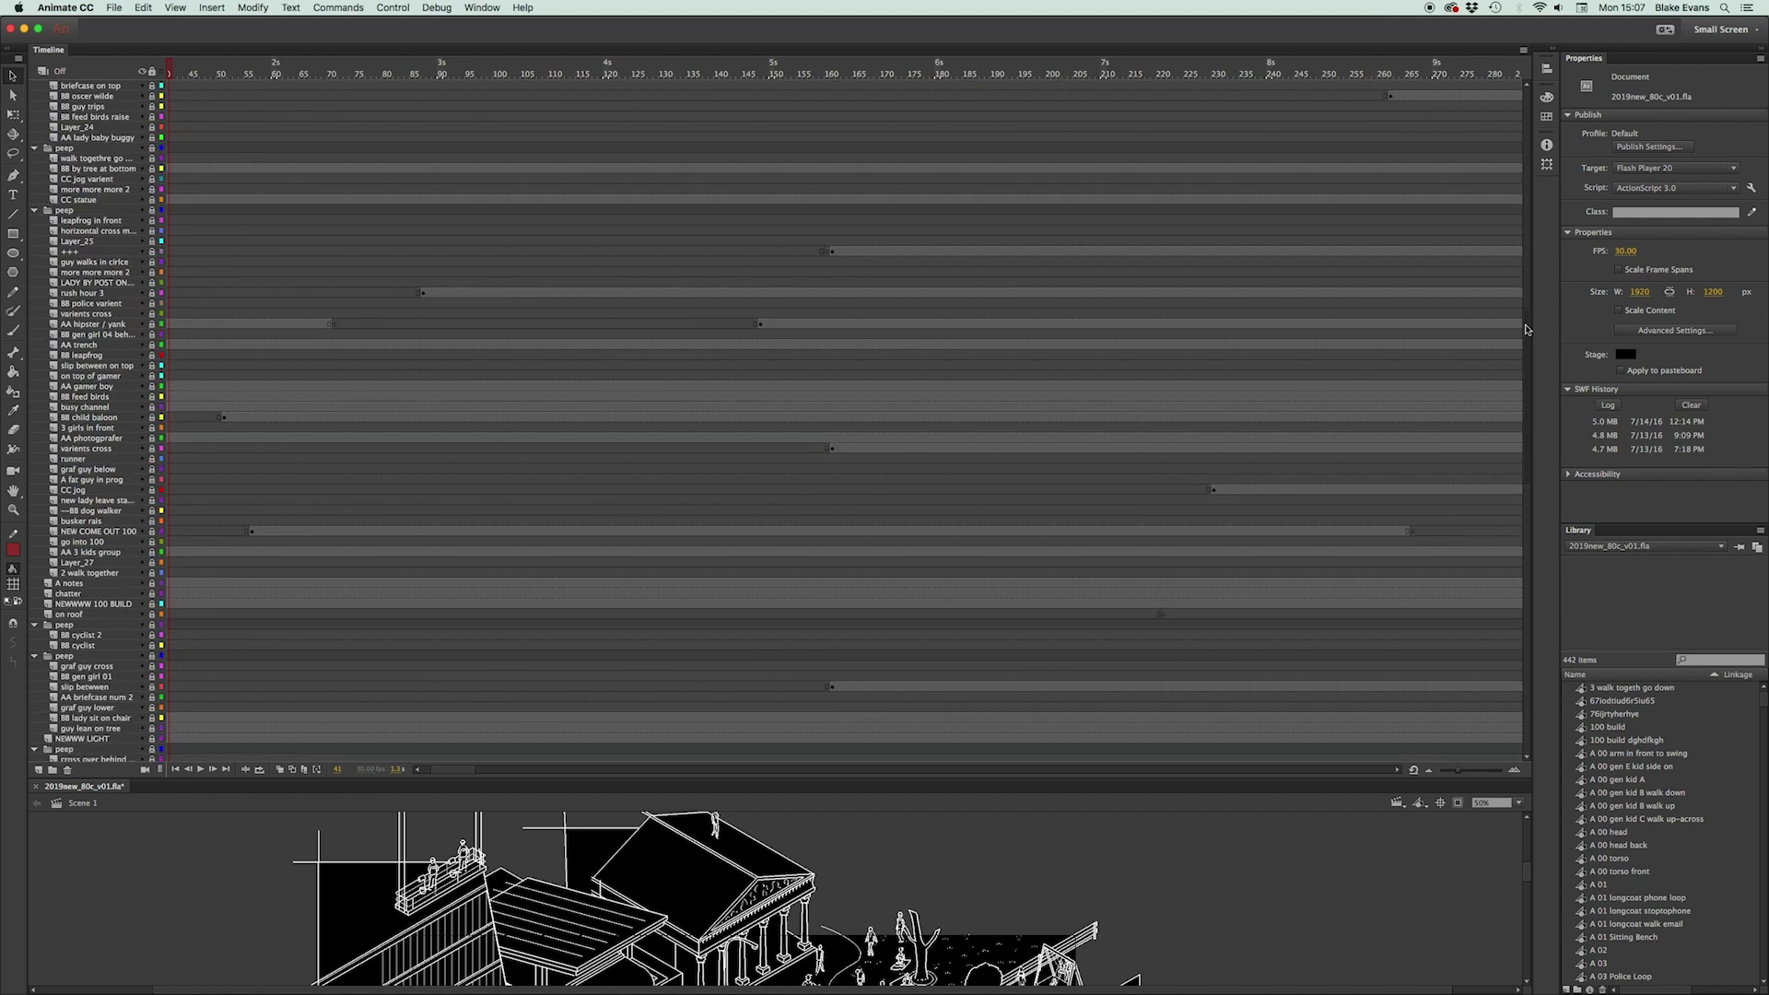
{"action": "scroll", "coordinate": [1510, 388], "scroll_direction": "down", "scroll_amount": 5}
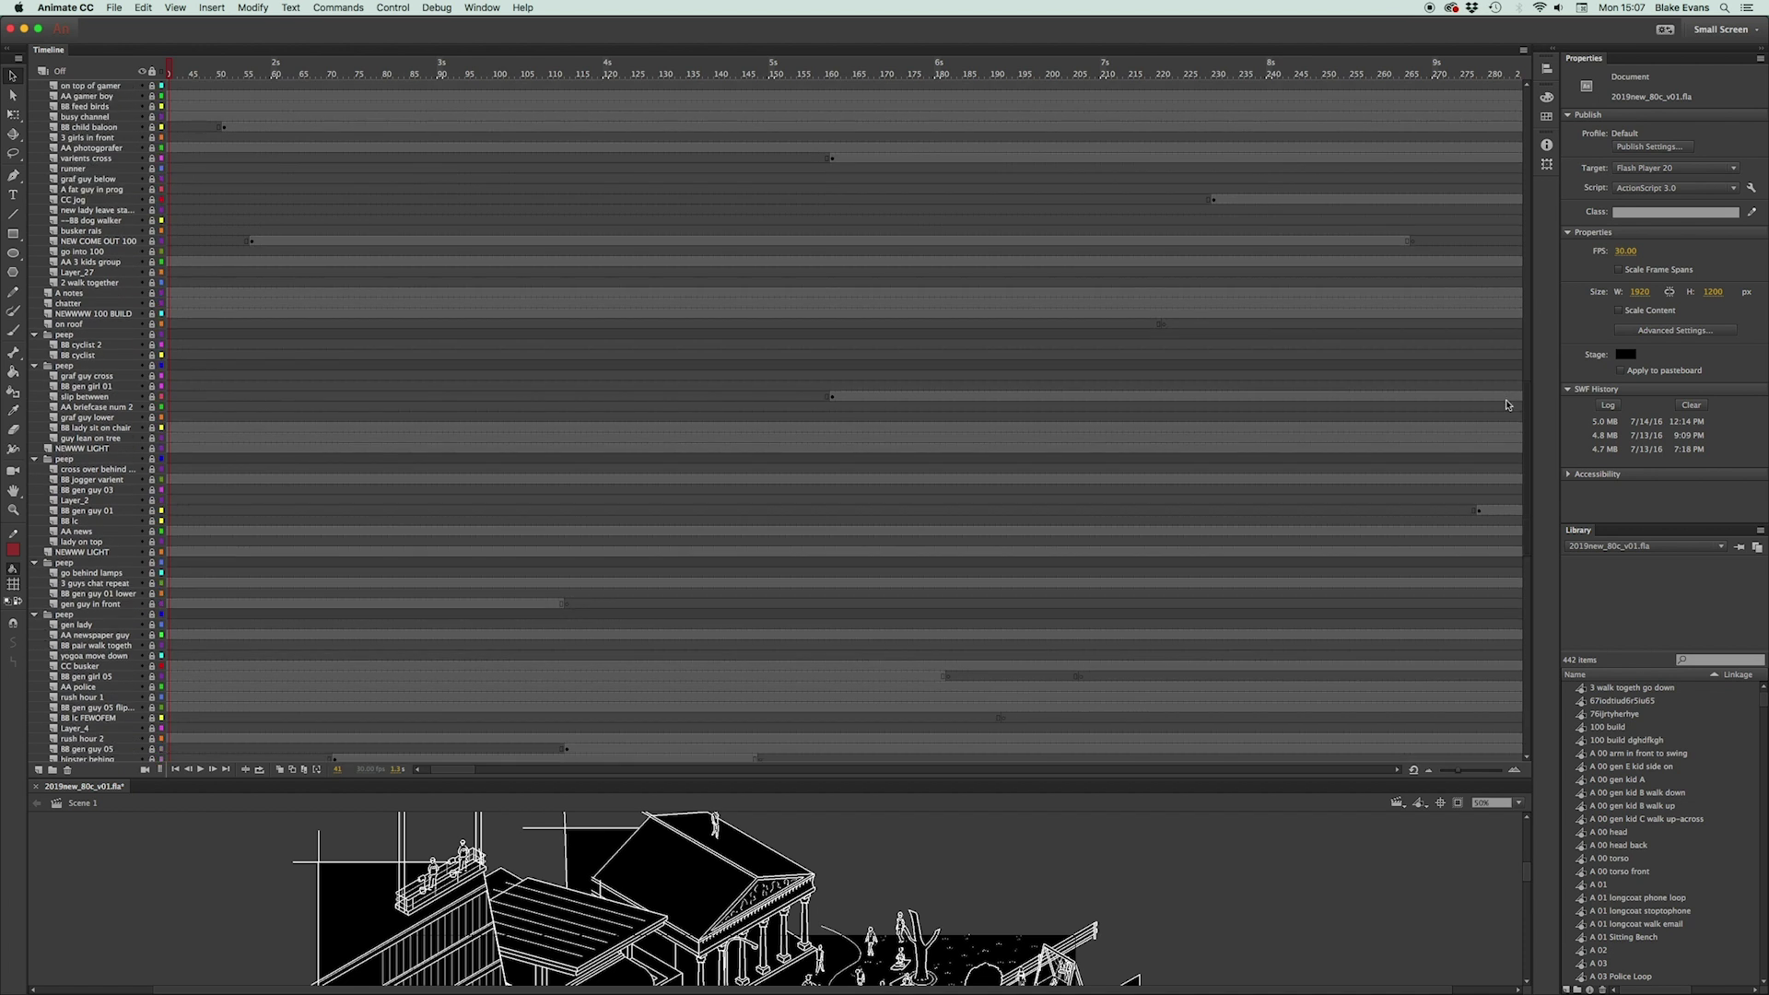
{"action": "scroll", "coordinate": [1524, 458], "scroll_direction": "down", "scroll_amount": 8}
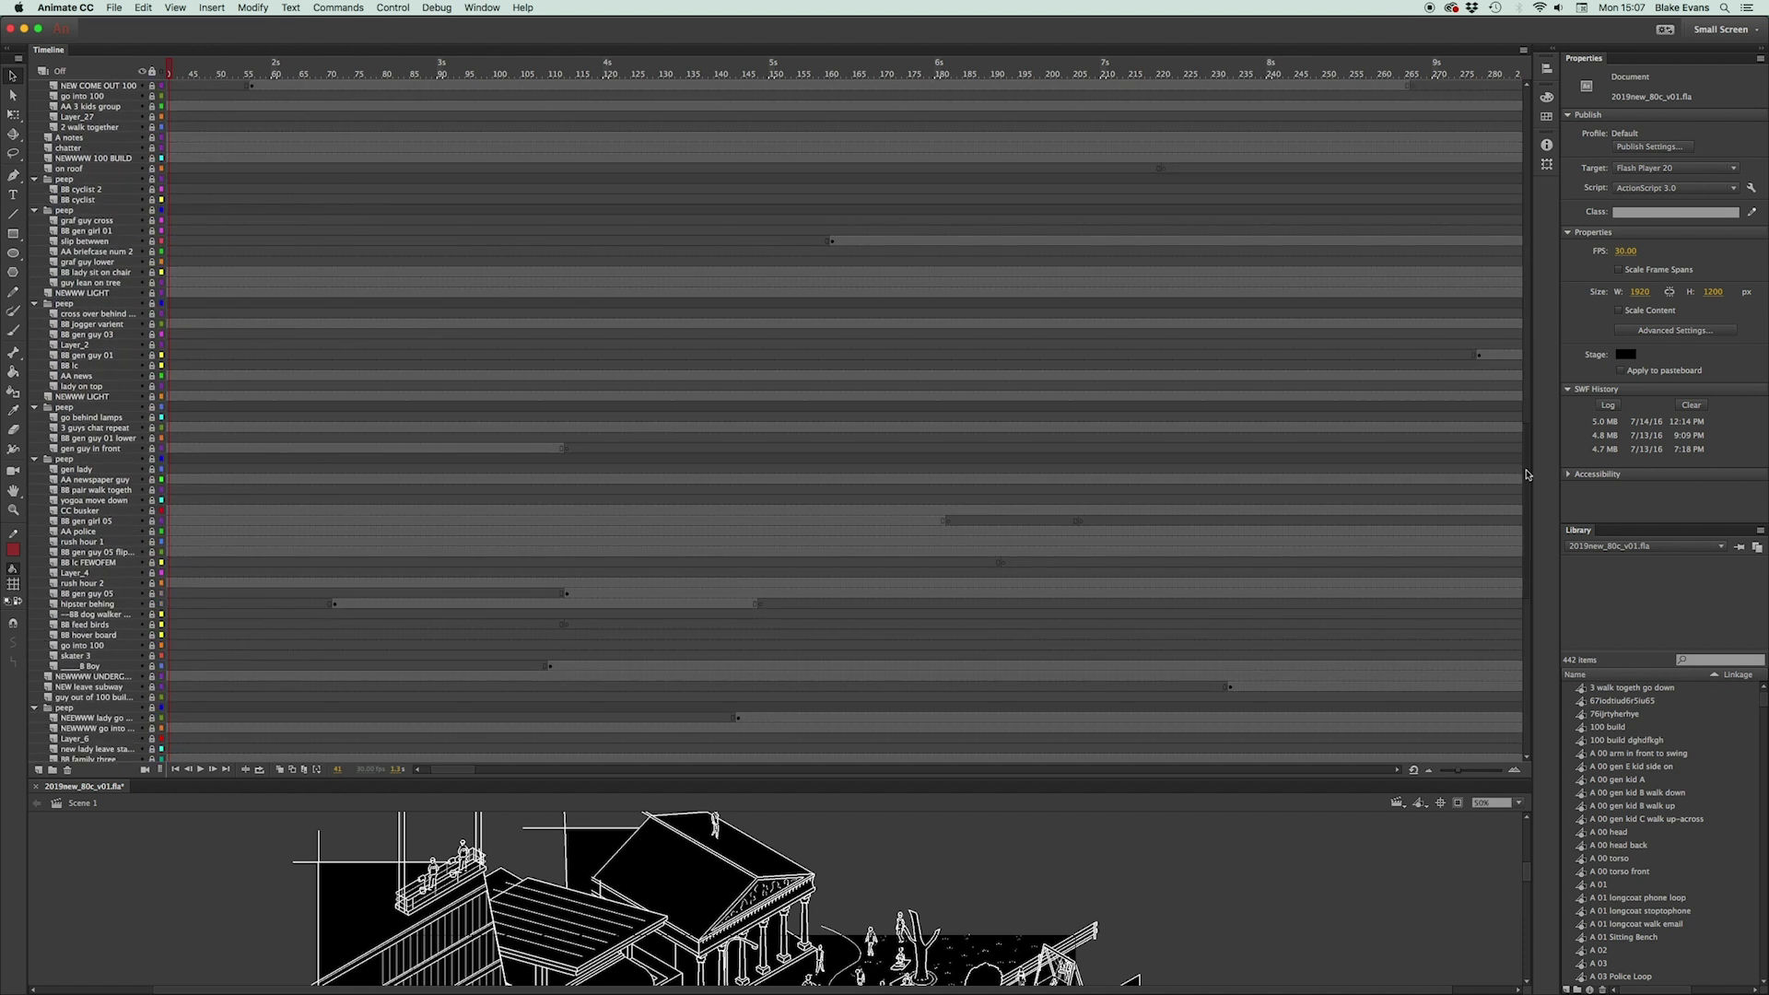
{"action": "scroll", "coordinate": [1520, 522], "scroll_direction": "down", "scroll_amount": 7}
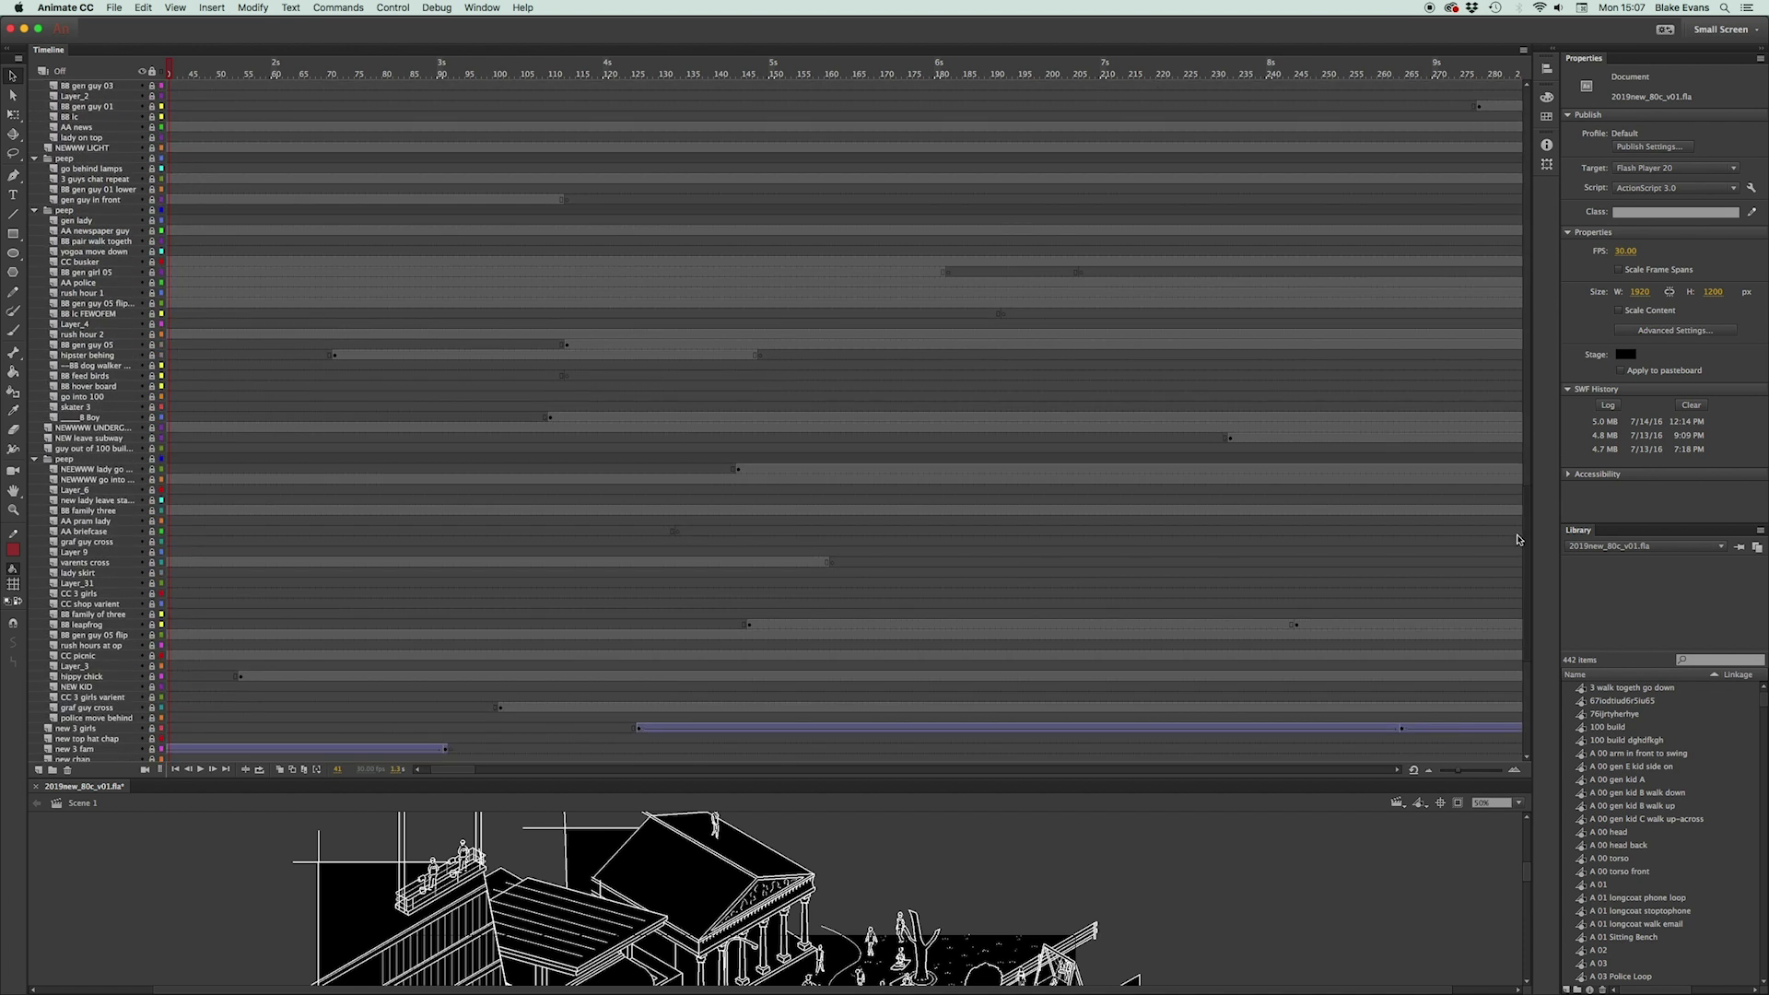
{"action": "scroll", "coordinate": [1525, 562], "scroll_direction": "down", "scroll_amount": 6}
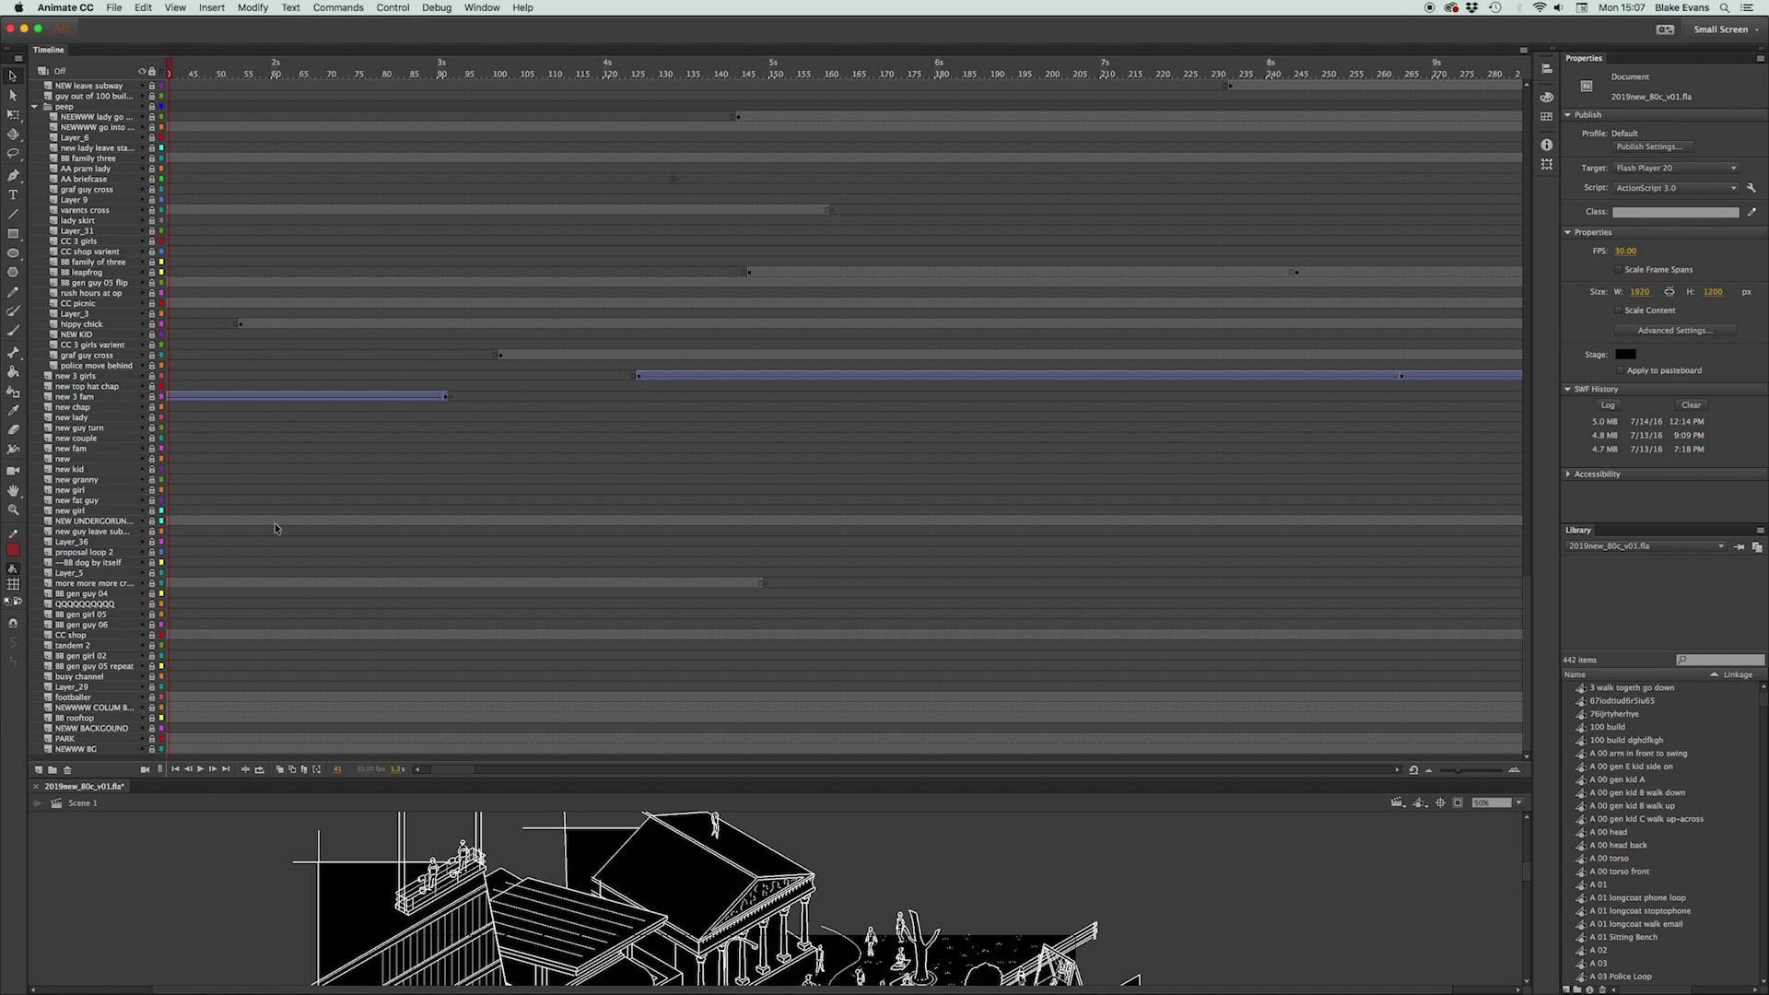
{"action": "left_click_drag", "start_coordinate": [1526, 626], "coordinate": [1485, 128]}
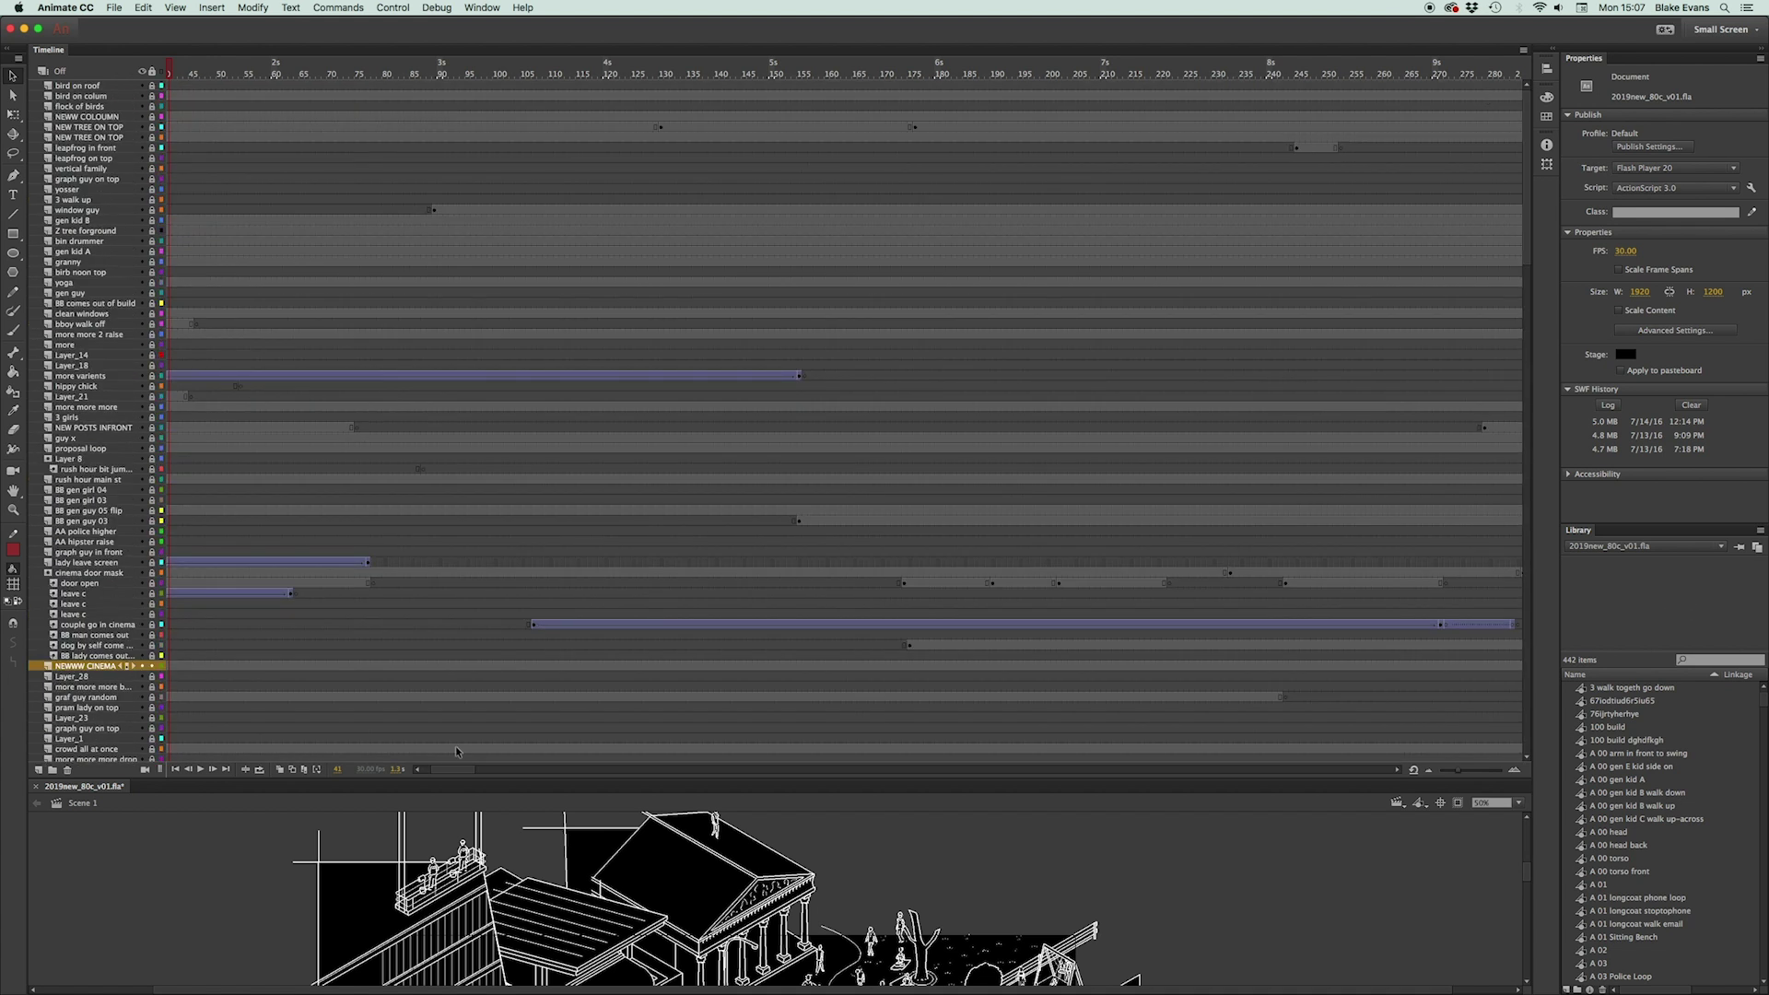
- Examine the layers' keyframes and tweens around frames 1895 to 2125, and shrink the timeline to bring the full stage back into view
{"action": "left_click_drag", "start_coordinate": [456, 770], "coordinate": [811, 772]}
{"action": "left_click_drag", "start_coordinate": [1523, 250], "coordinate": [1555, 324]}
{"action": "scroll", "coordinate": [1087, 507], "scroll_direction": "down", "scroll_amount": 13}
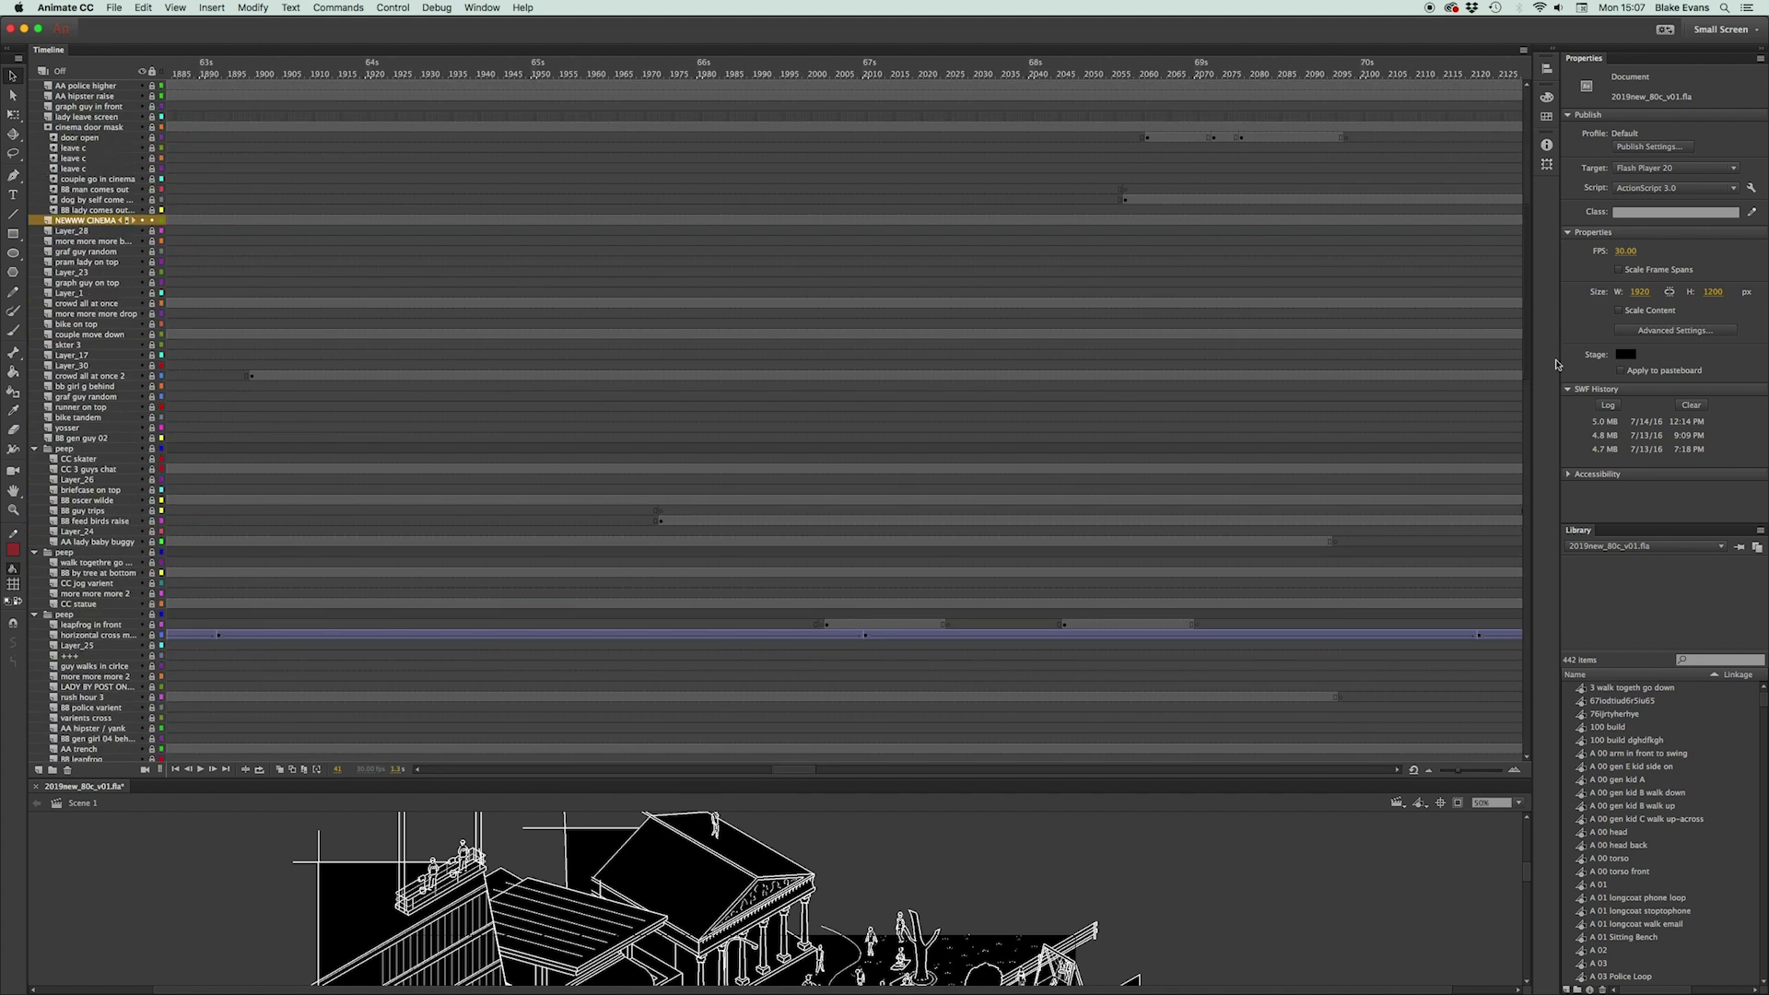
{"action": "left_click_drag", "start_coordinate": [780, 768], "coordinate": [910, 258]}
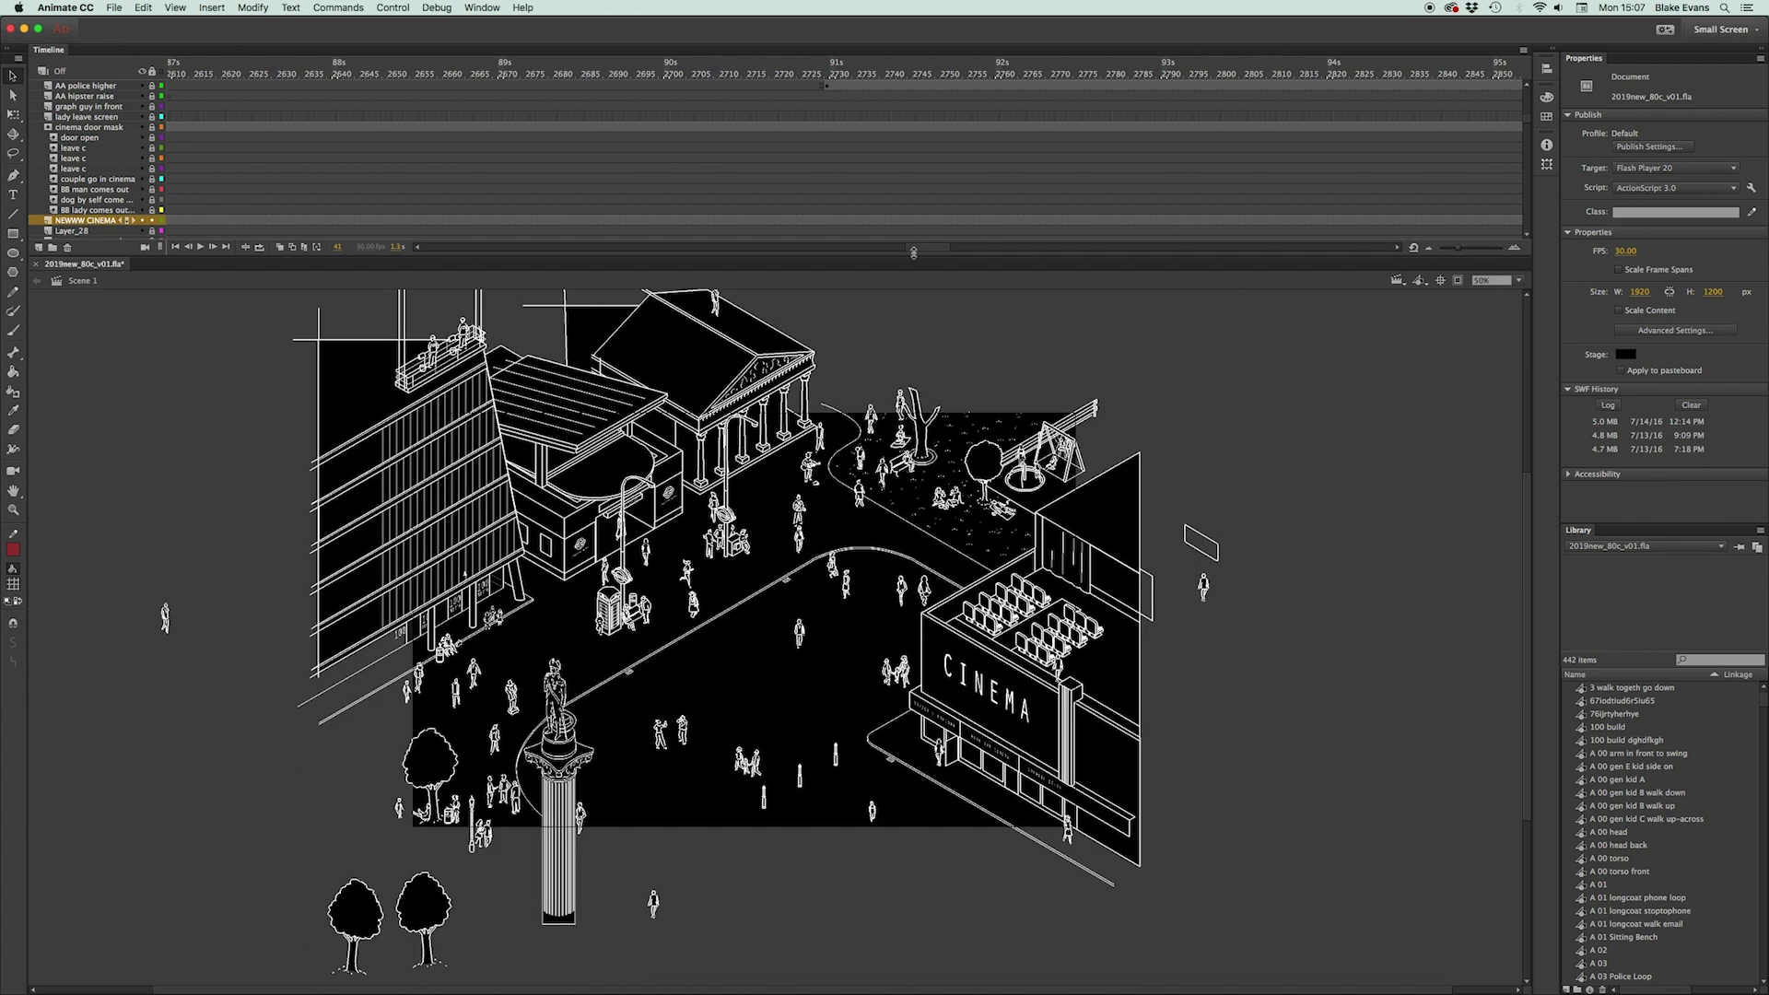
- Scrub the crowd animation around frames 3120 to 3165 with the stage magnified to 100%
{"action": "key", "text": "super+equal"}
{"action": "key", "text": "super+equal"}
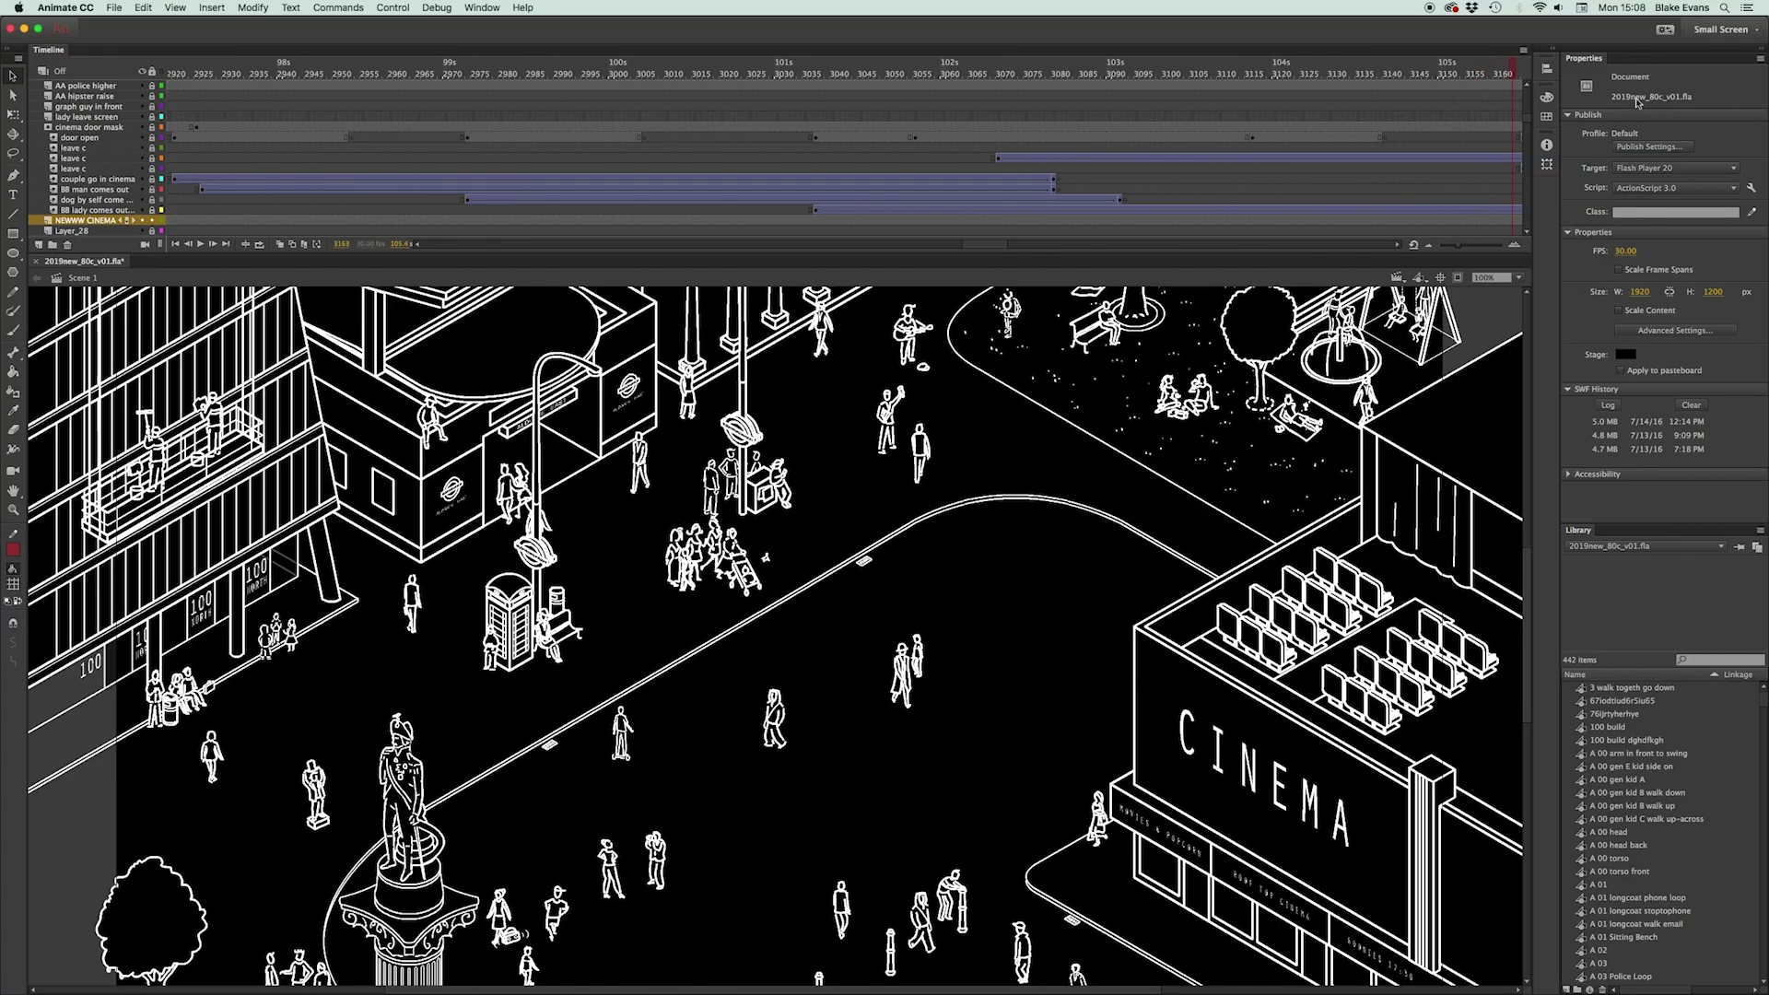
{"action": "left_click_drag", "start_coordinate": [1423, 81], "coordinate": [1095, 83]}
- Return the stage to 50% magnification and clip the artwork that extends outside the stage
{"action": "key", "text": "super+minus"}
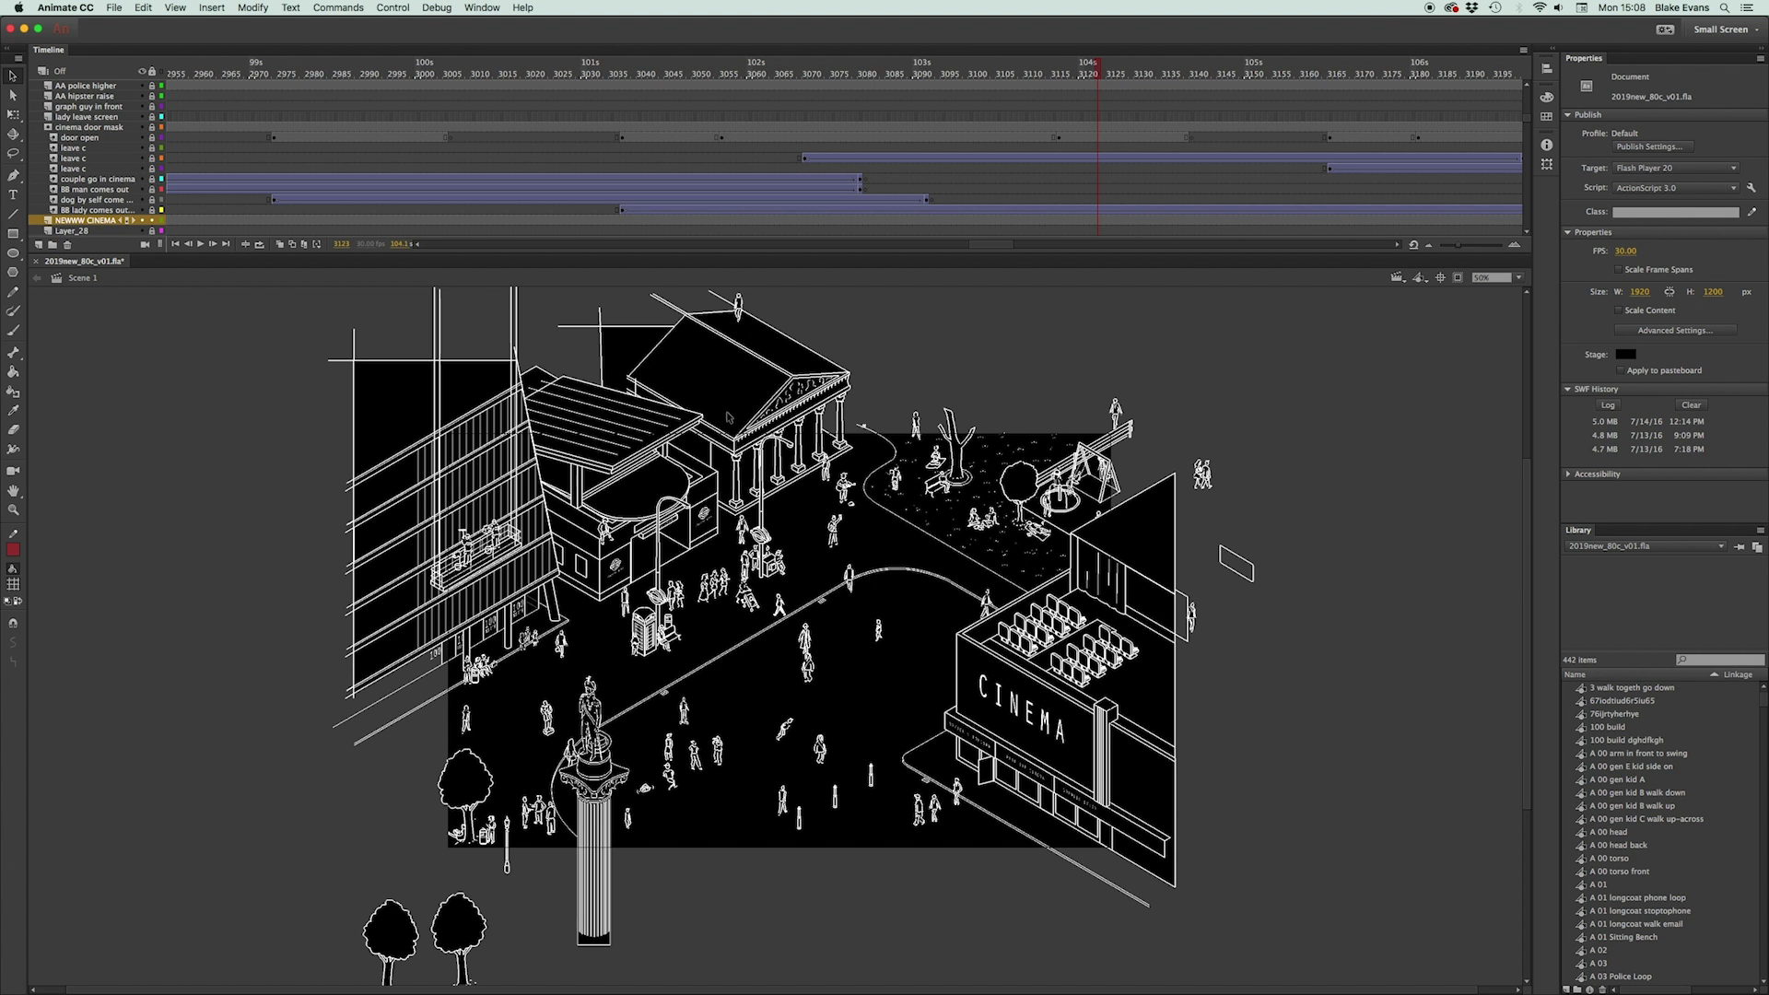
{"action": "left_click", "coordinate": [1461, 277]}
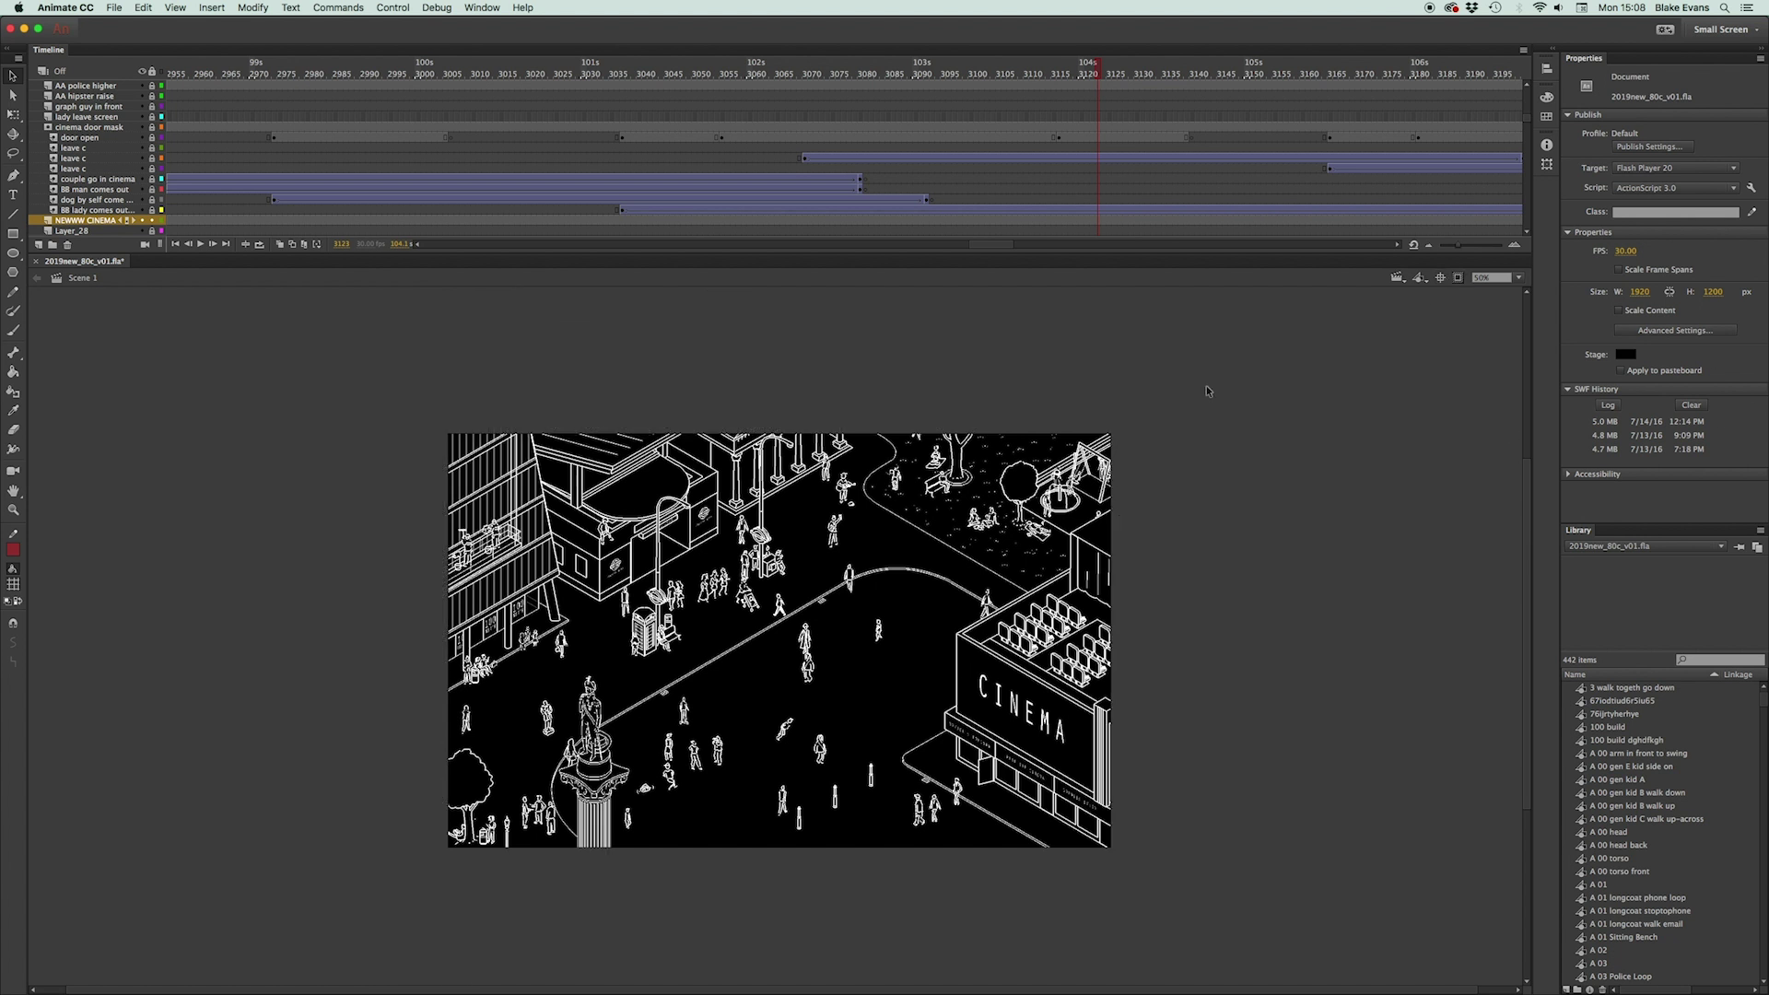
{"action": "key", "text": "super+equal"}
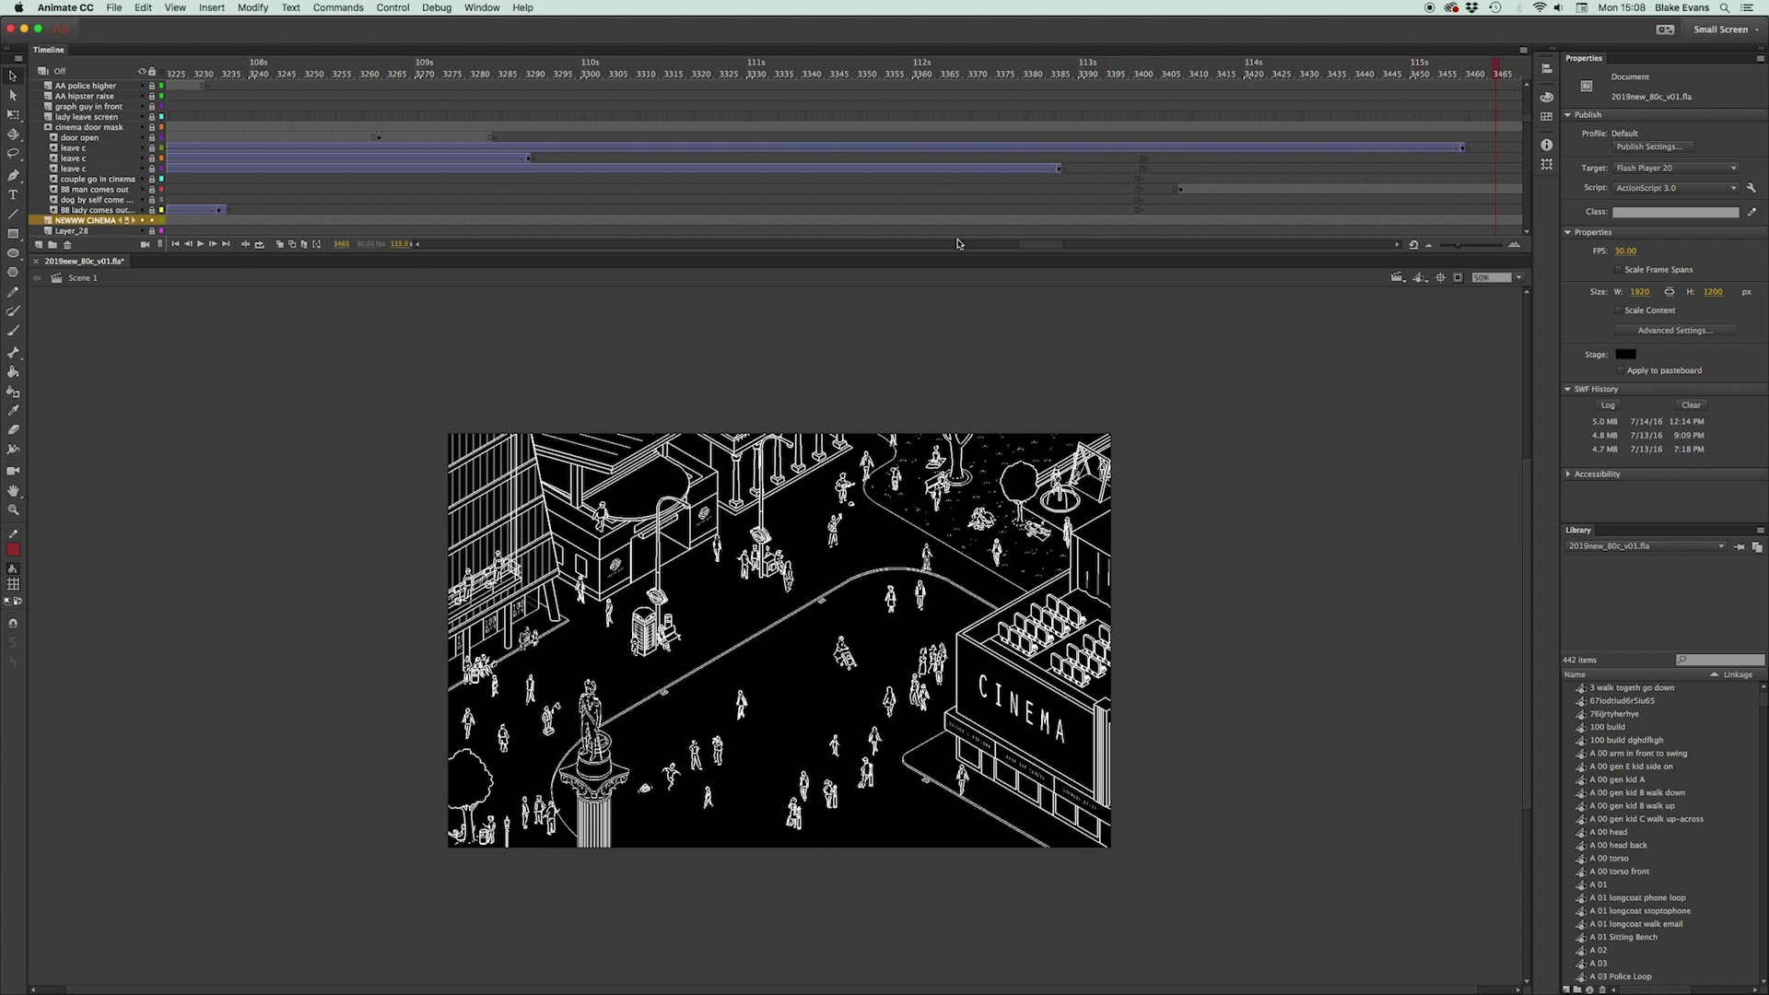
- Scrub the clipped scene forward to about frame 4130 and review the last stretch of crowd movement back and forth
{"action": "left_click_drag", "start_coordinate": [1047, 247], "coordinate": [1095, 248]}
{"action": "left_click_drag", "start_coordinate": [716, 70], "coordinate": [1122, 80]}
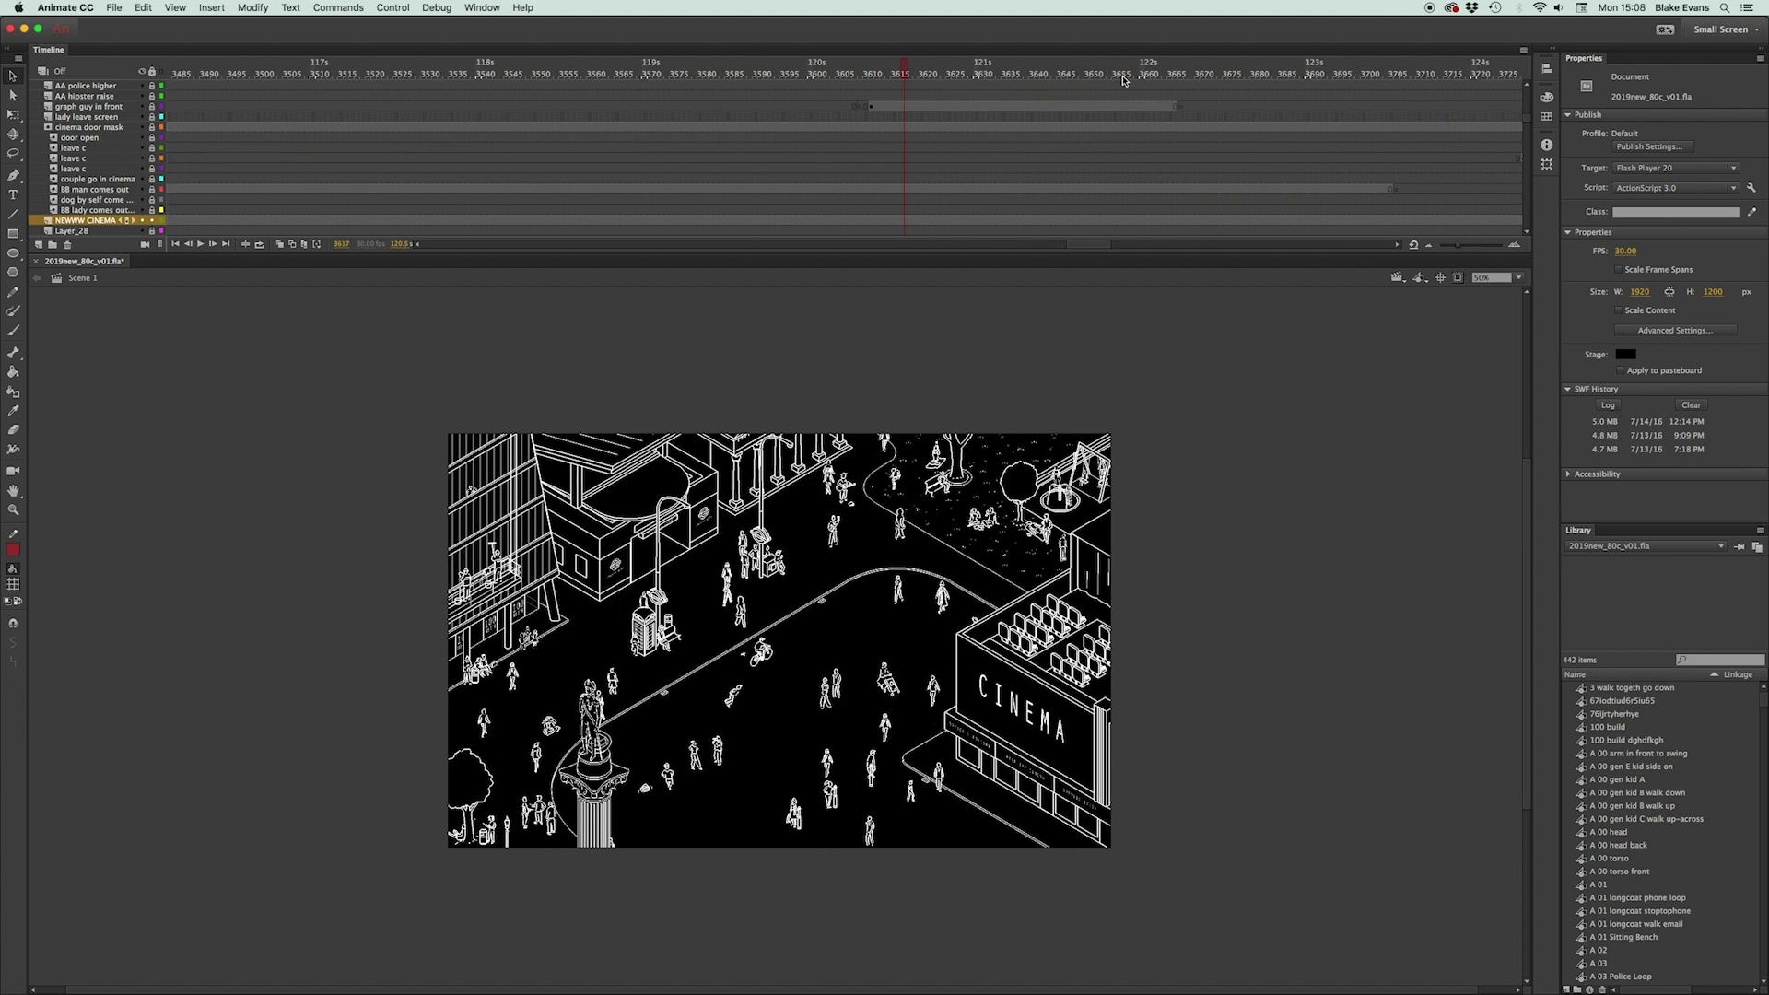
{"action": "left_click_drag", "start_coordinate": [1095, 243], "coordinate": [1190, 244]}
{"action": "left_click_drag", "start_coordinate": [834, 72], "coordinate": [1483, 94]}
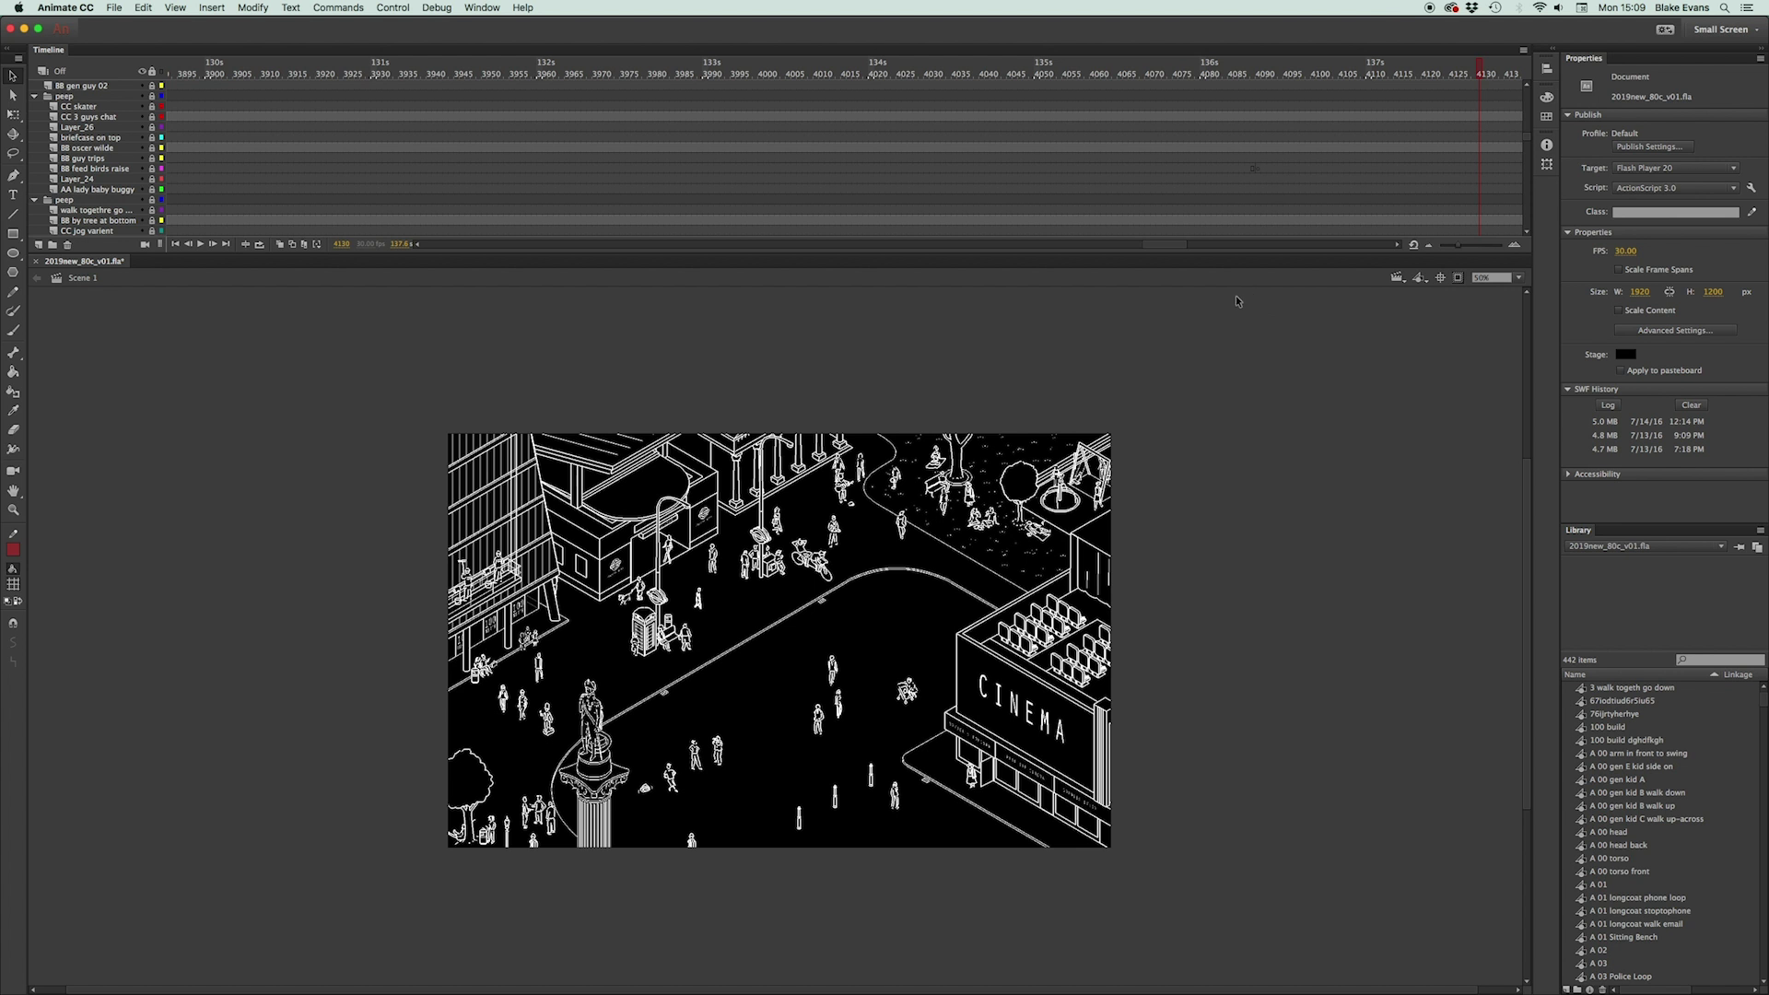
{"action": "left_click_drag", "start_coordinate": [1446, 73], "coordinate": [744, 73]}
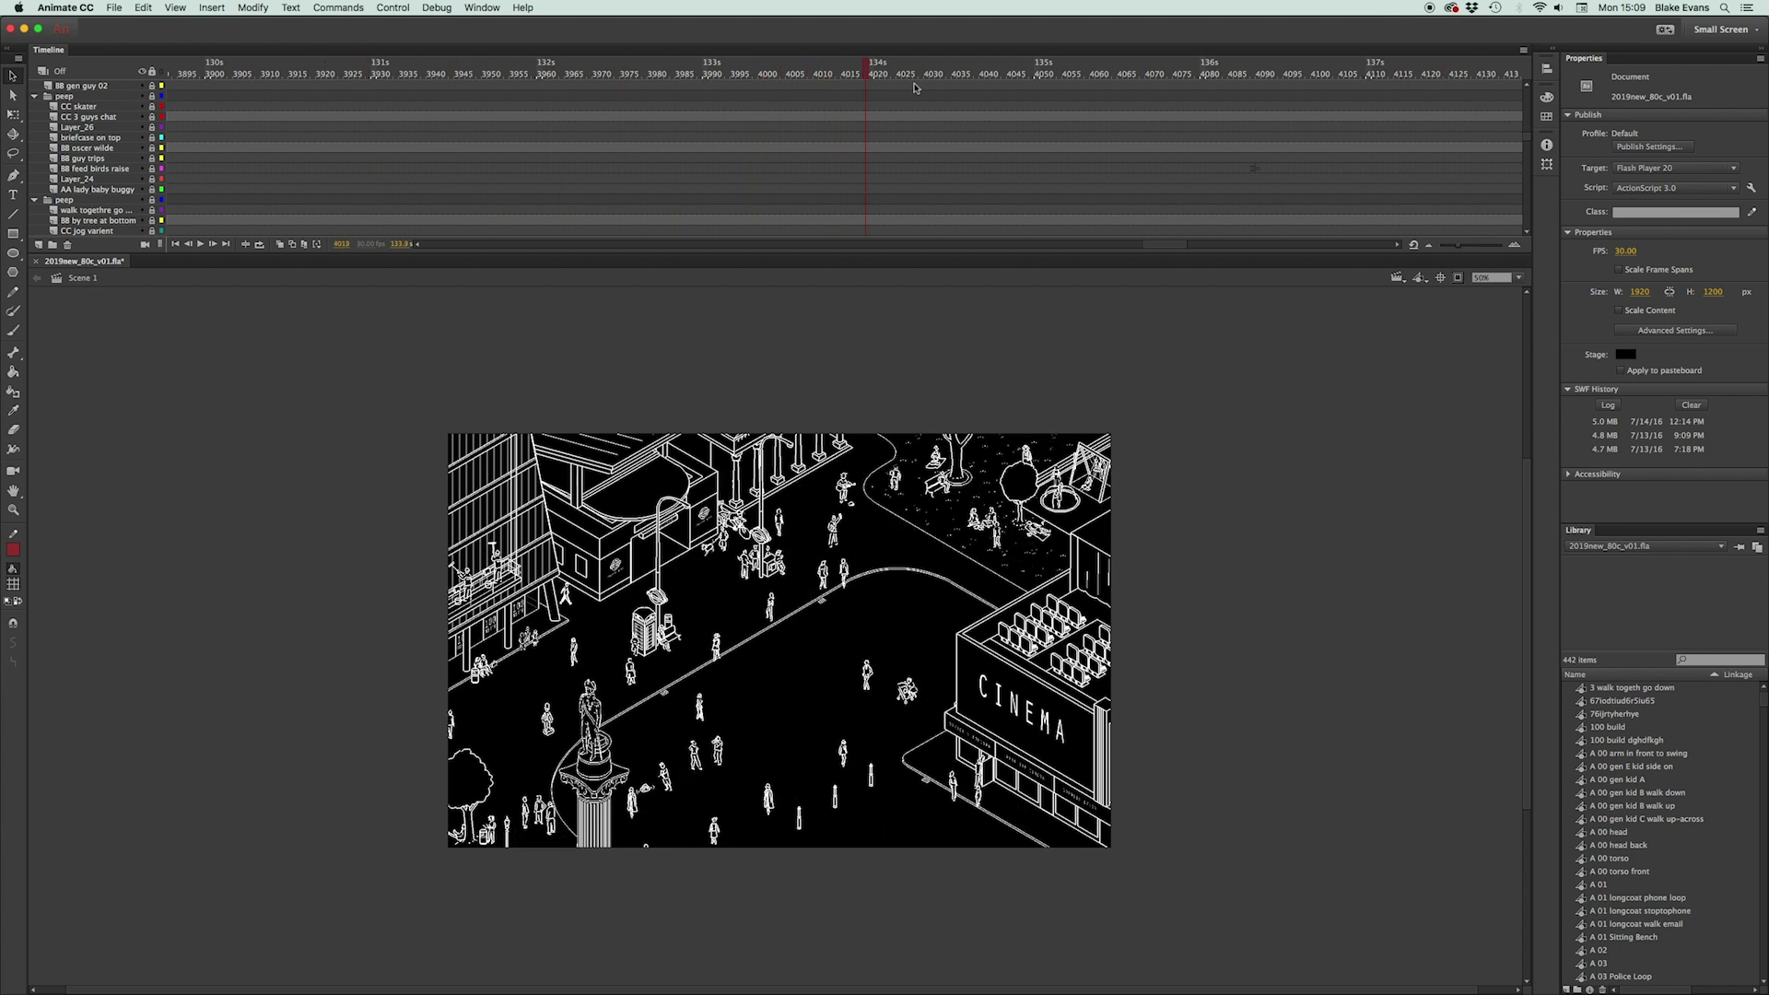
{"action": "left_click_drag", "start_coordinate": [1180, 81], "coordinate": [1467, 68]}
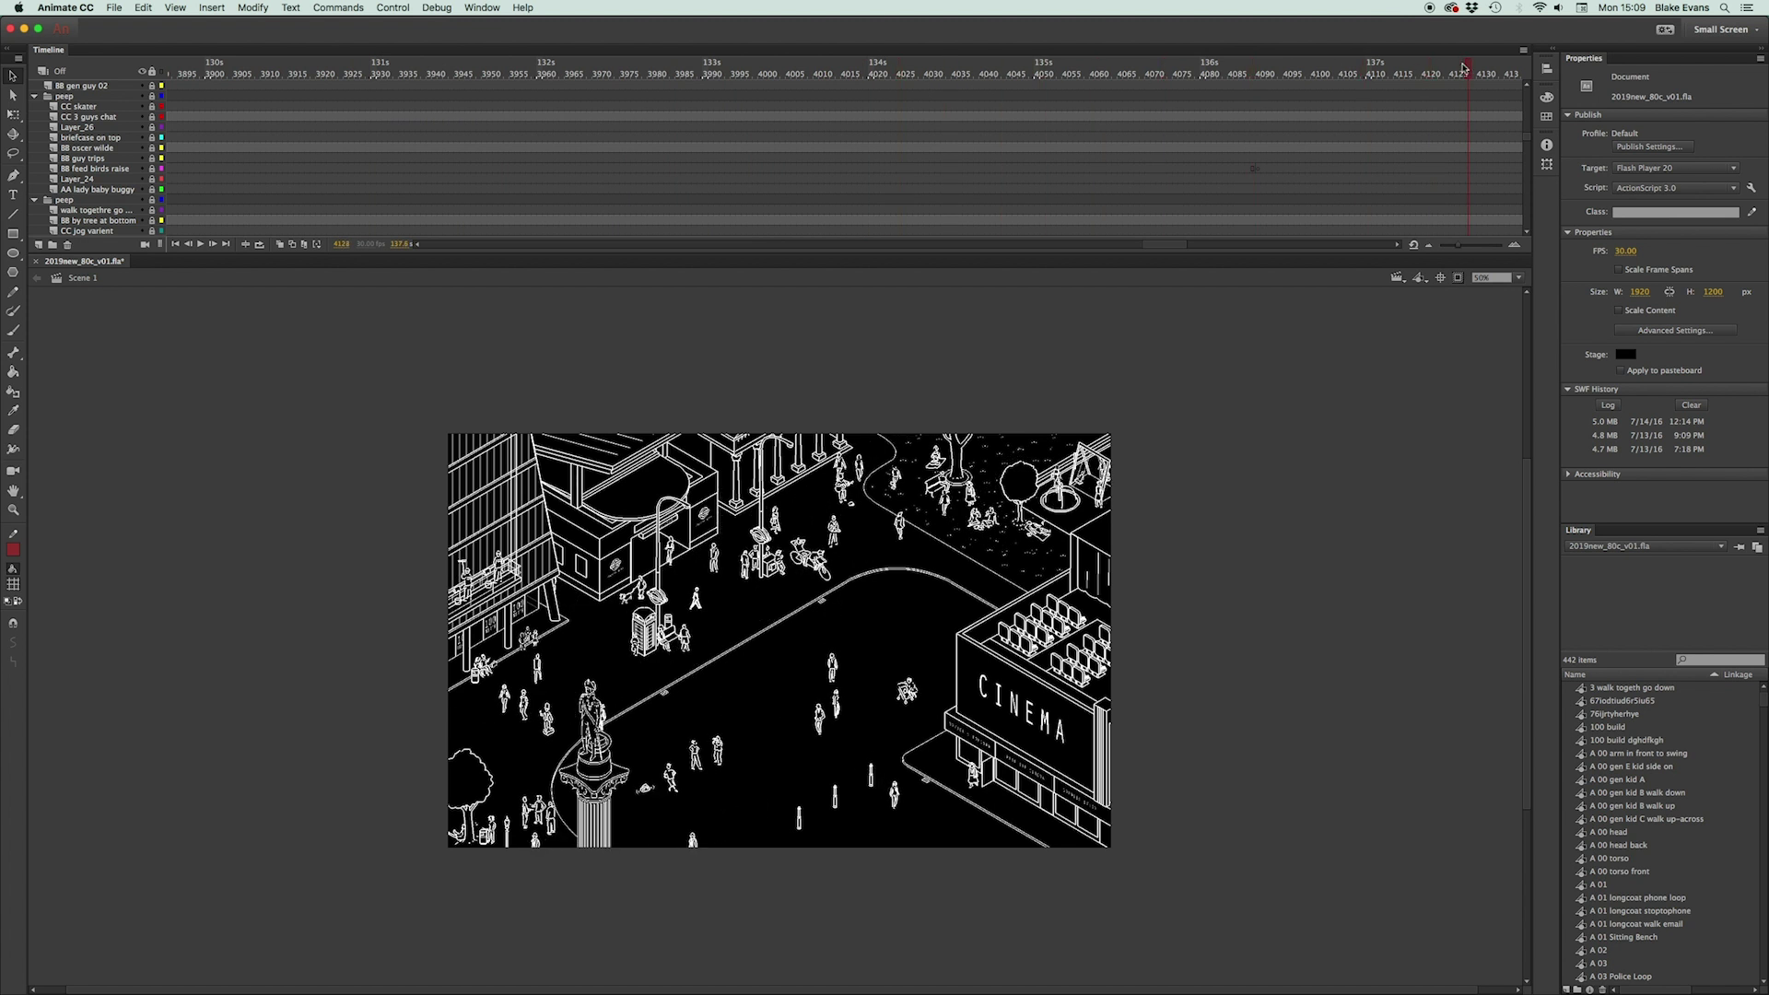